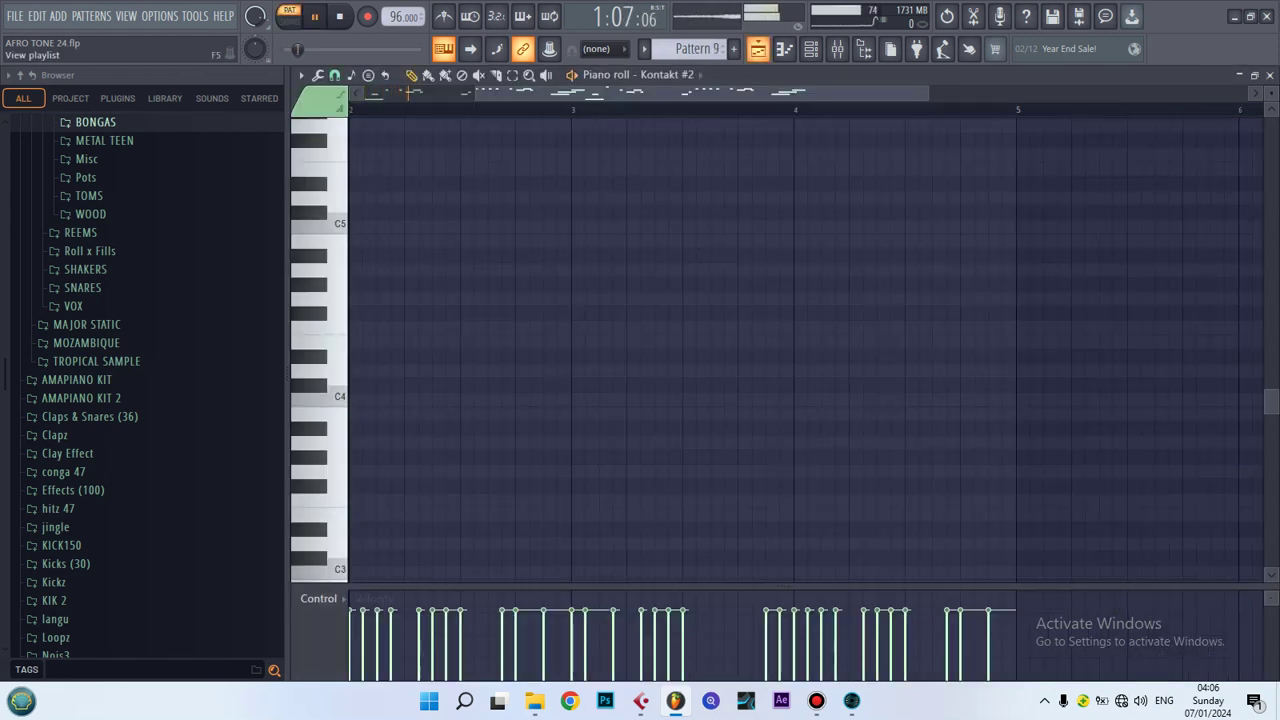
# - Show Pattern 9's Kontakt #2 instrument and play the arrangement from bar 17 in the playlist
pyautogui.press('F5')
pyautogui.press('F6')
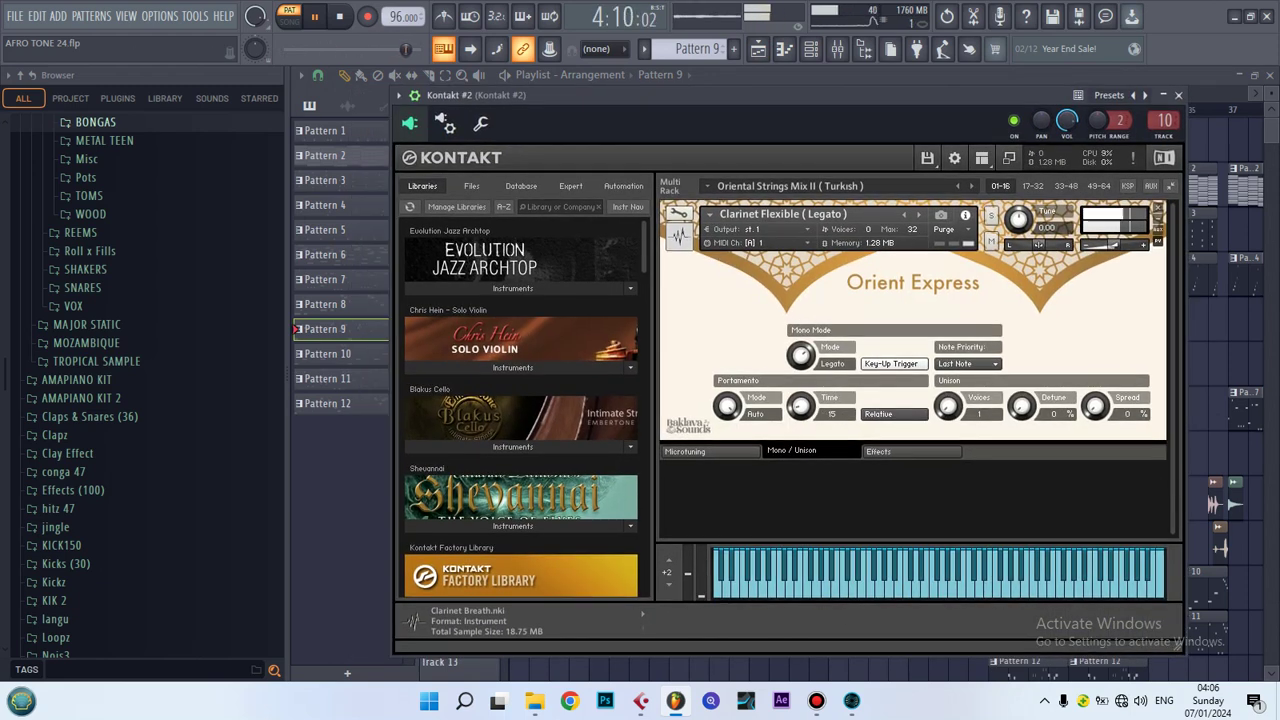
pyautogui.press('F5')
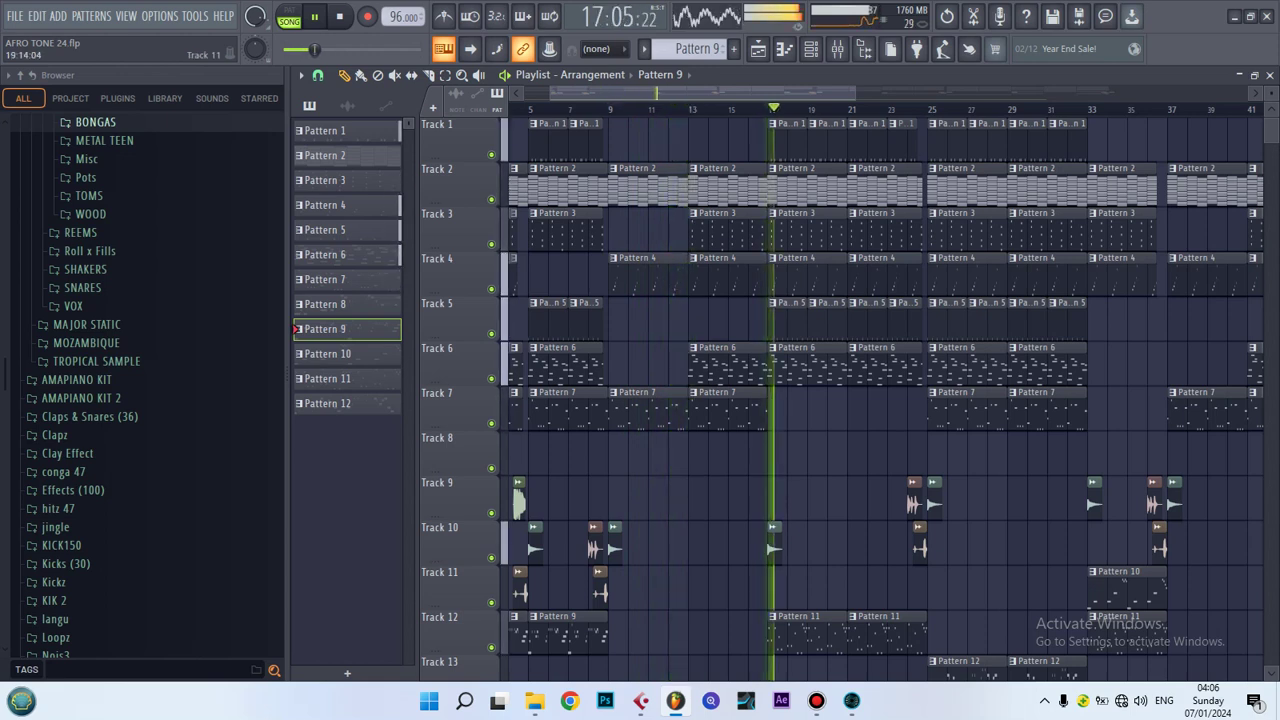
pyautogui.press('space')
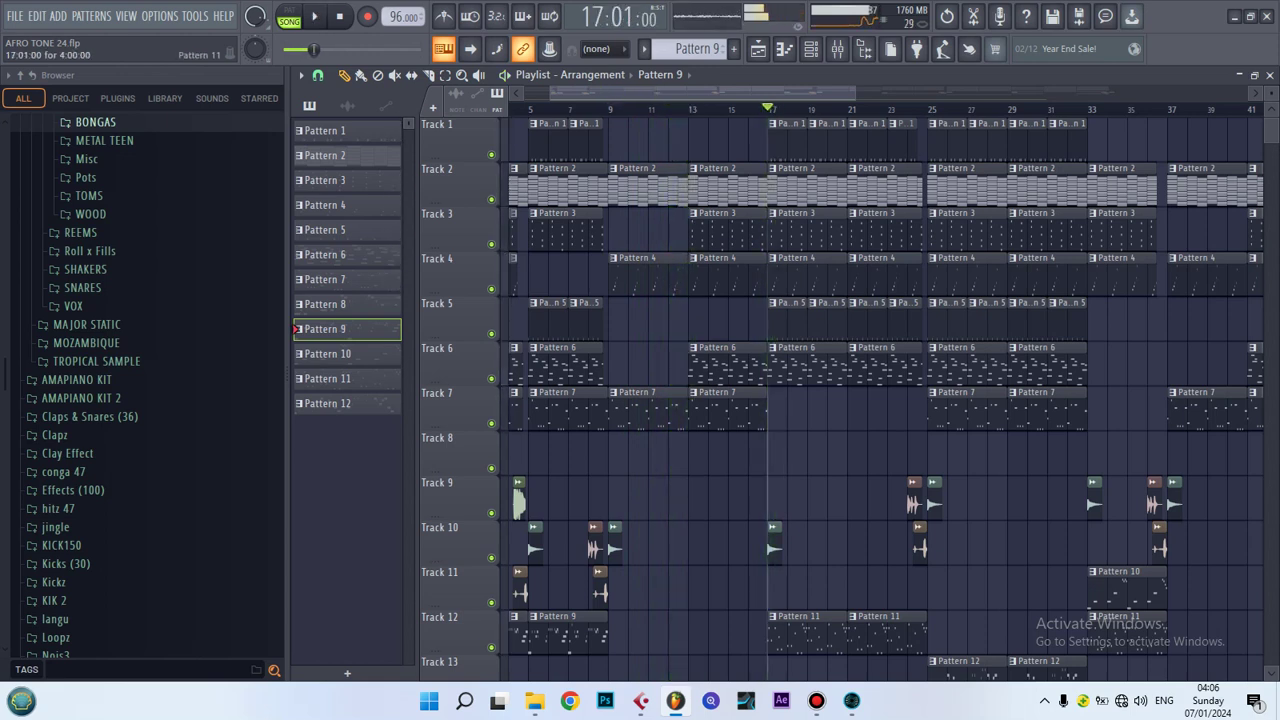
# - Open Pattern 11's Omnisphere #2 notes in the piano roll, play them and show the channel rack
pyautogui.press('F7')
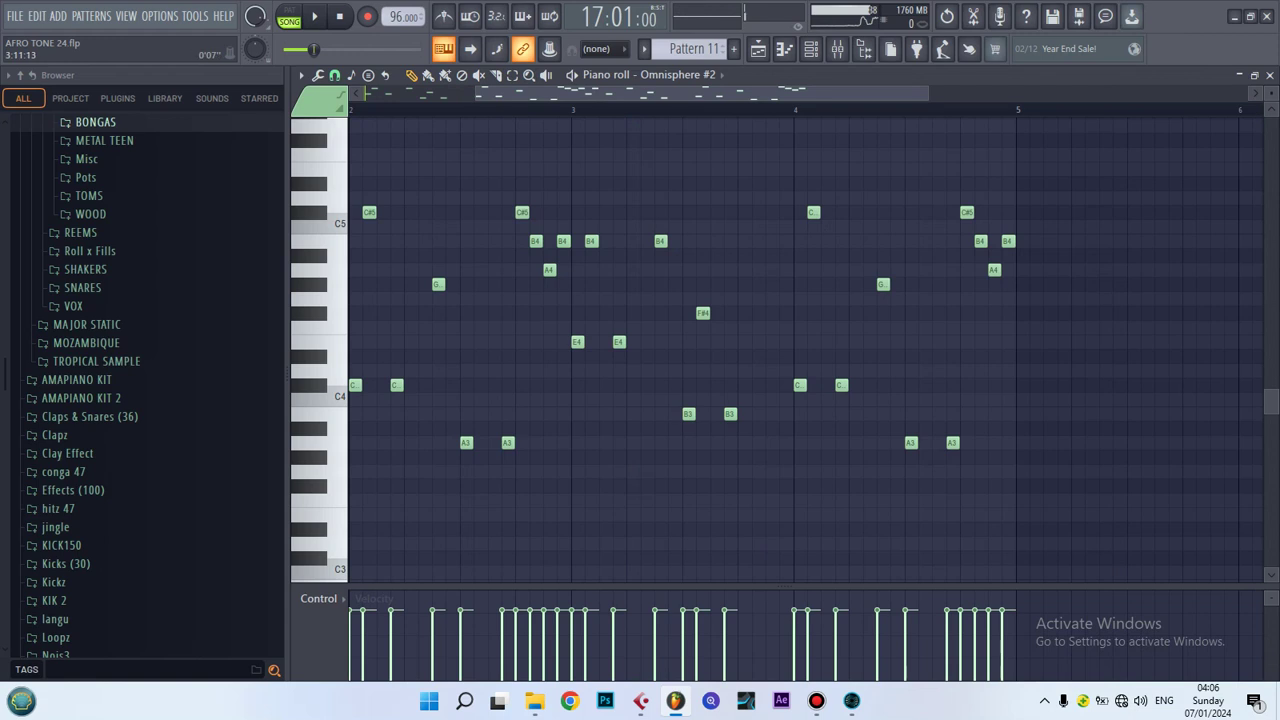
pyautogui.press('space')
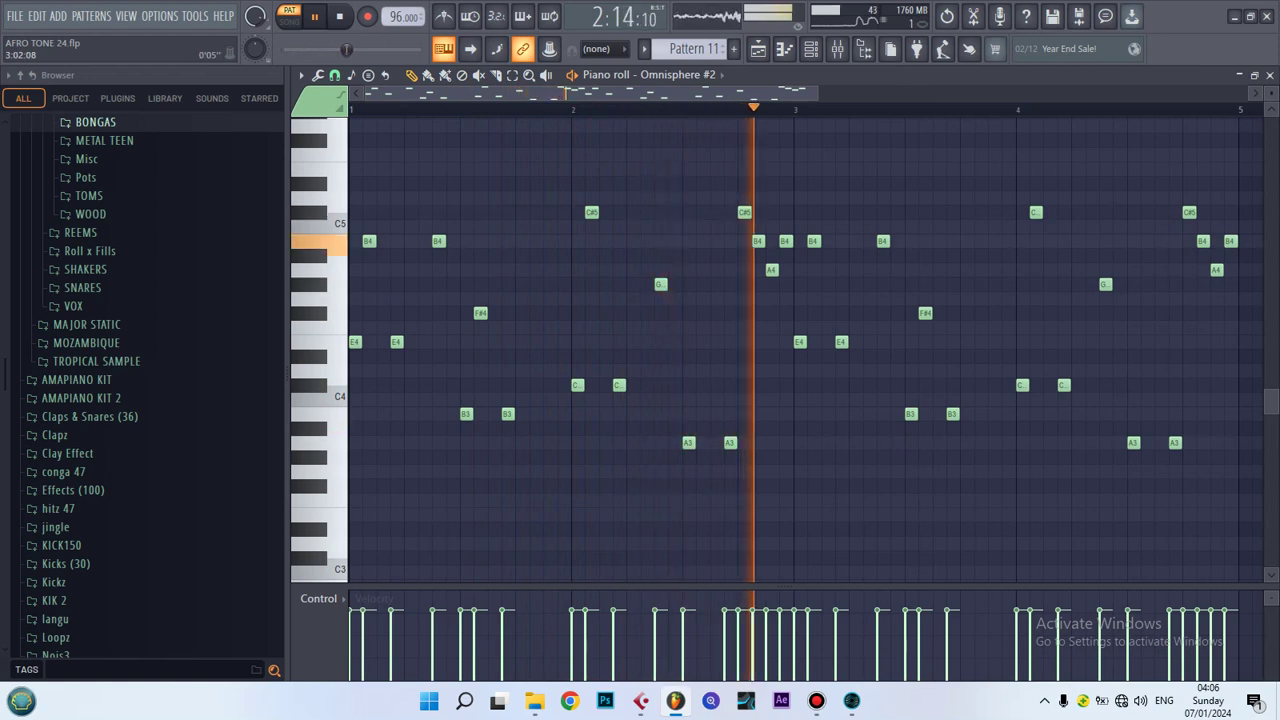
pyautogui.press('F6')
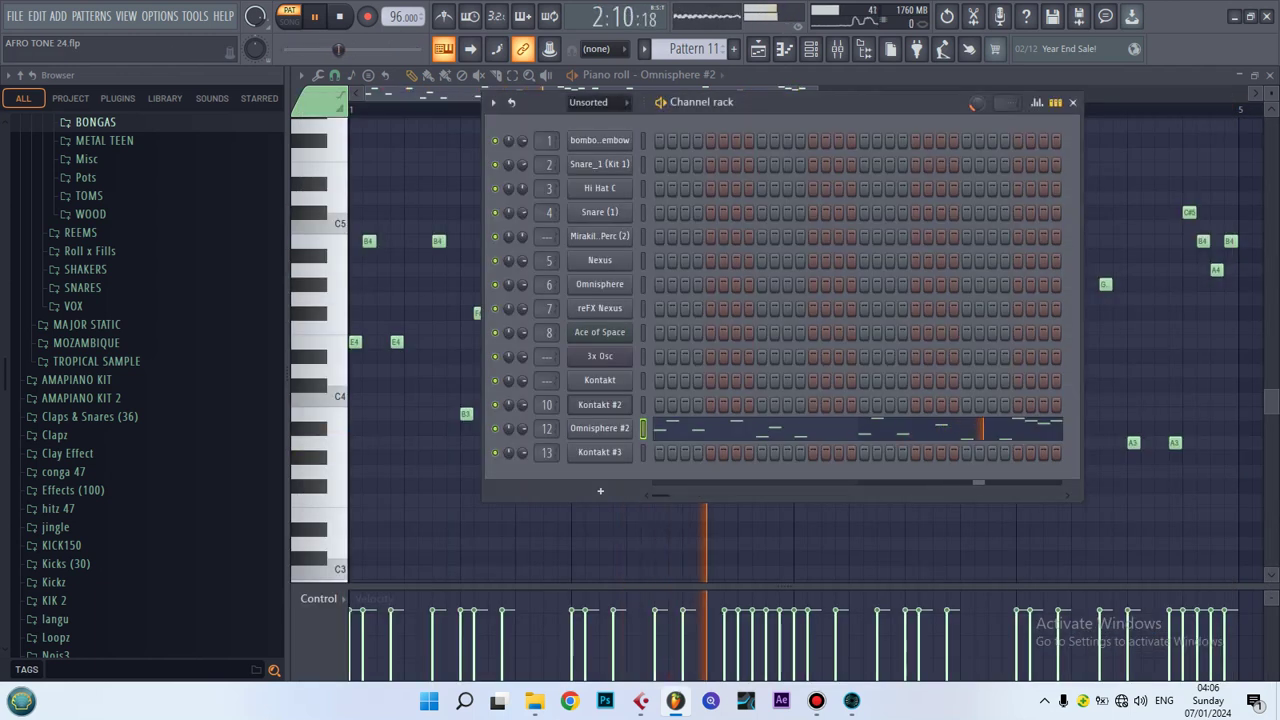
# - Play the arrangement from bar 61 in the playlist, stop it and return to the start of the timeline
pyautogui.click(443, 49)
pyautogui.moveTo(703, 93); pyautogui.dragTo(1014, 93)
pyautogui.click(884, 108)
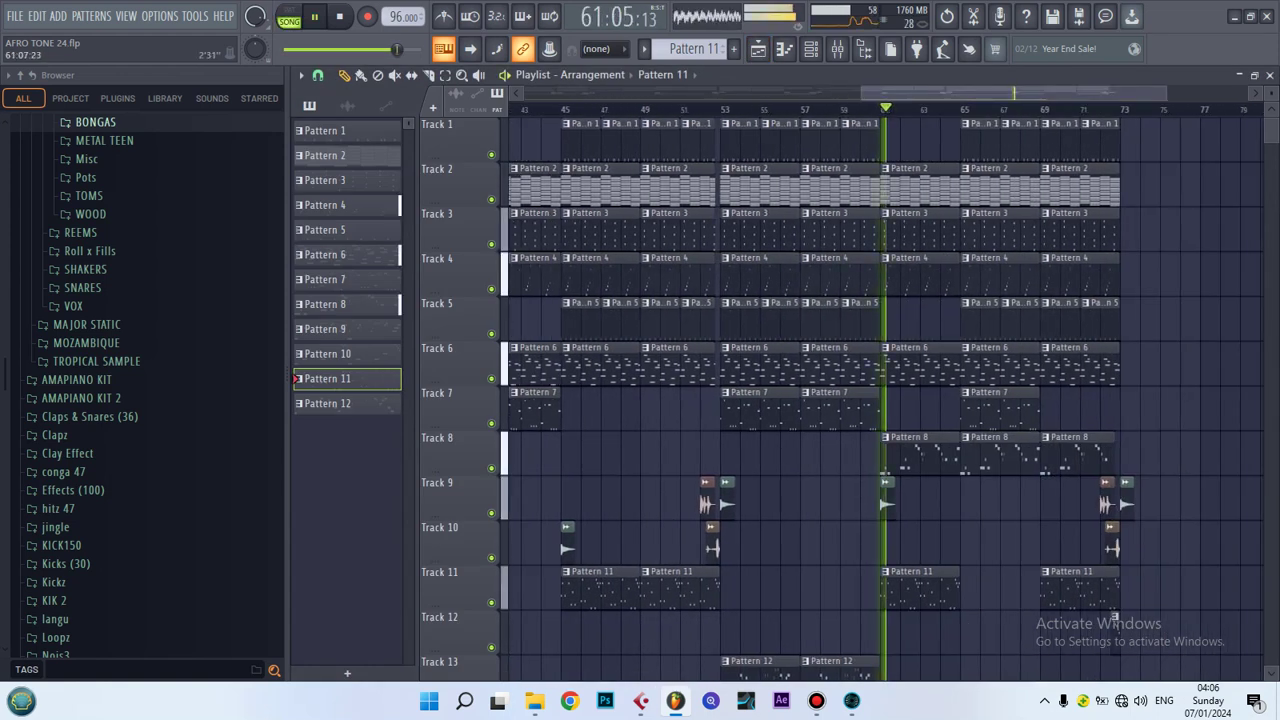
pyautogui.press('space')
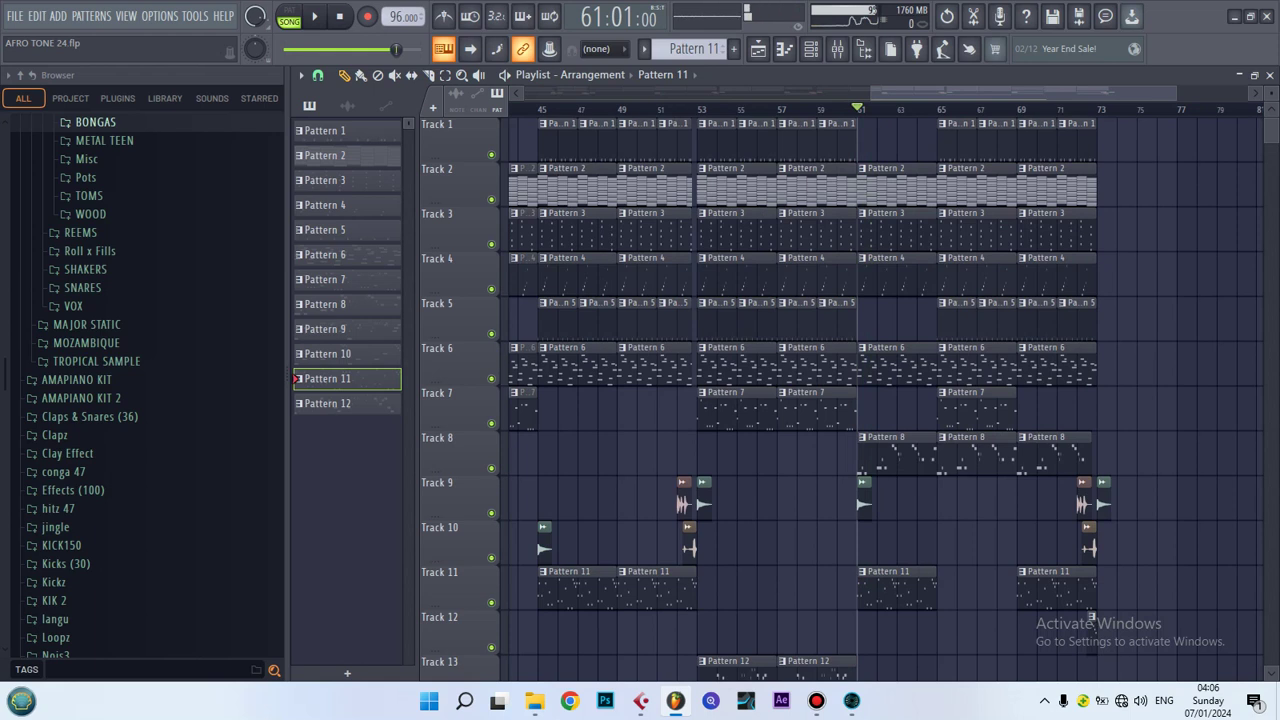
pyautogui.hscroll(-10, 886, 400)
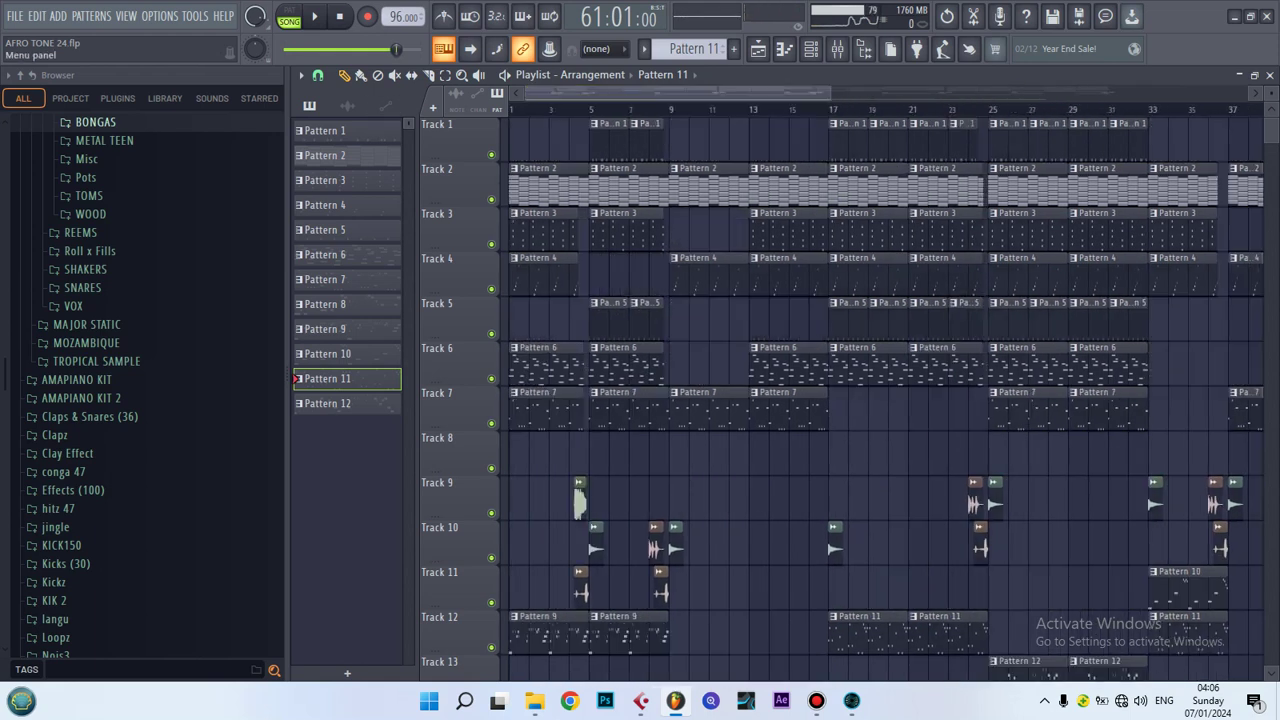
# - Check the FL Studio ASIO buffer length in the audio settings and set the playback tracking offset to 80 ms
pyautogui.click(159, 16)
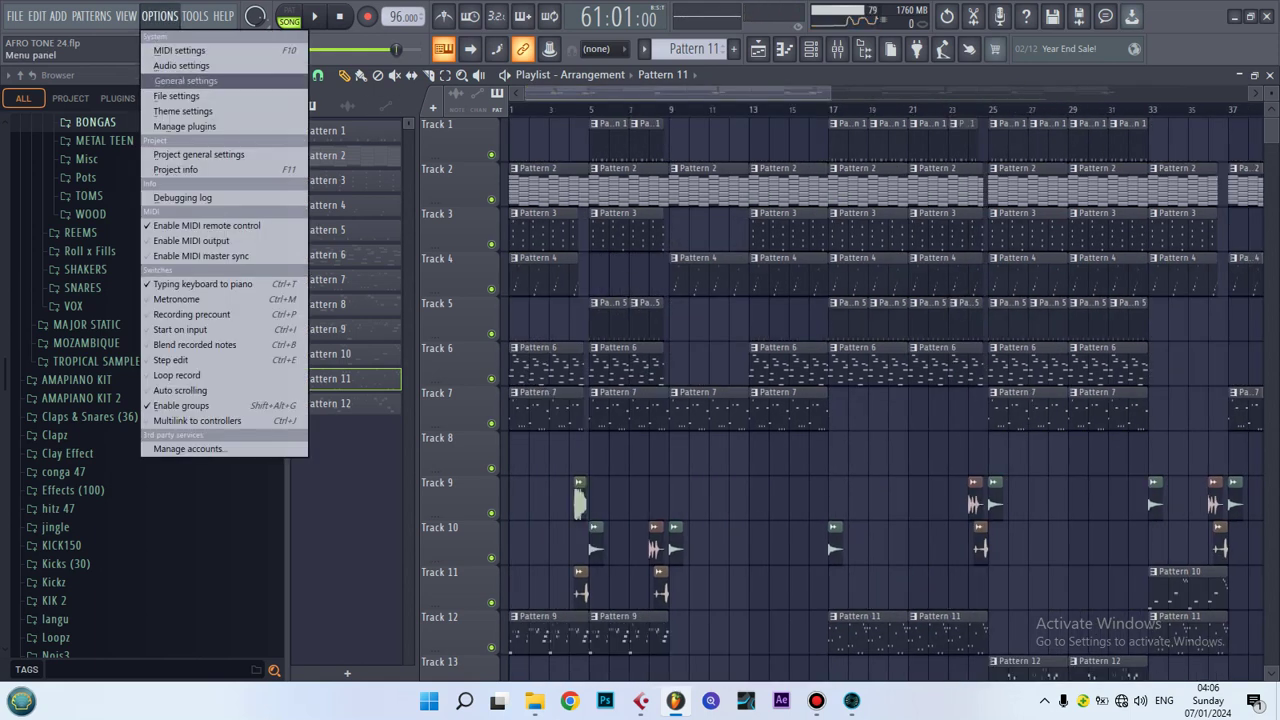
pyautogui.click(181, 65)
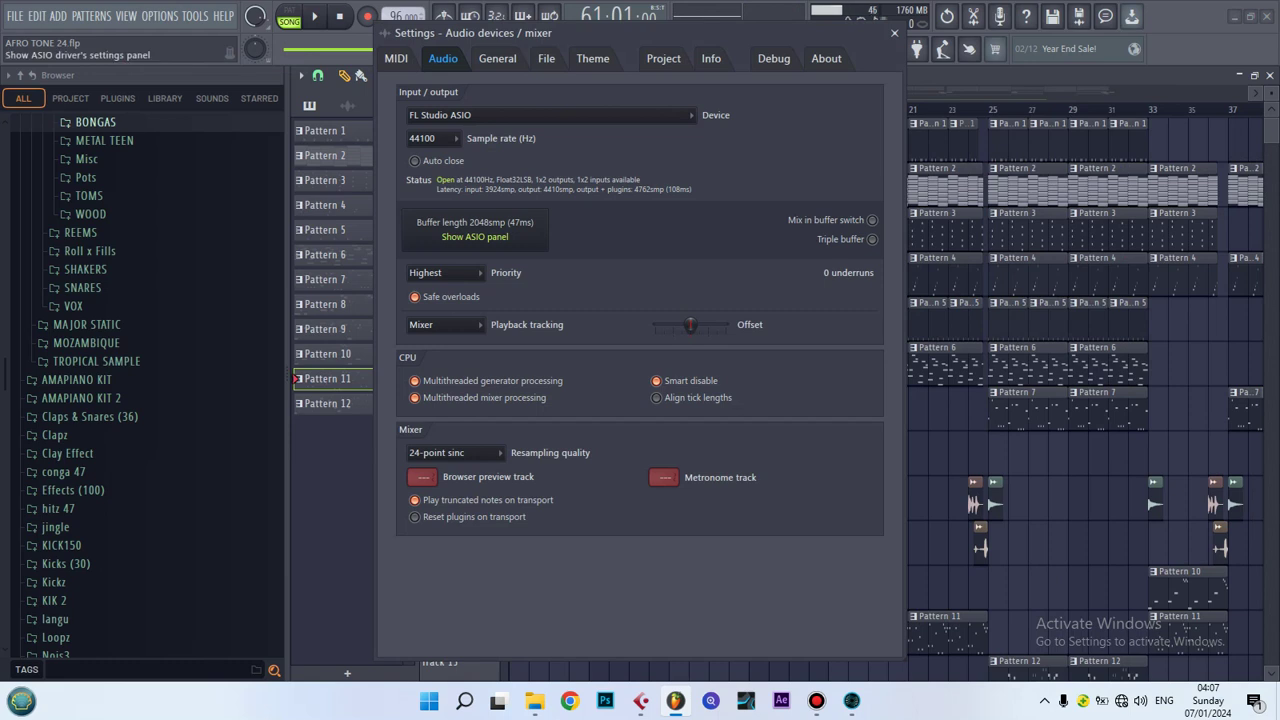
pyautogui.click(475, 237)
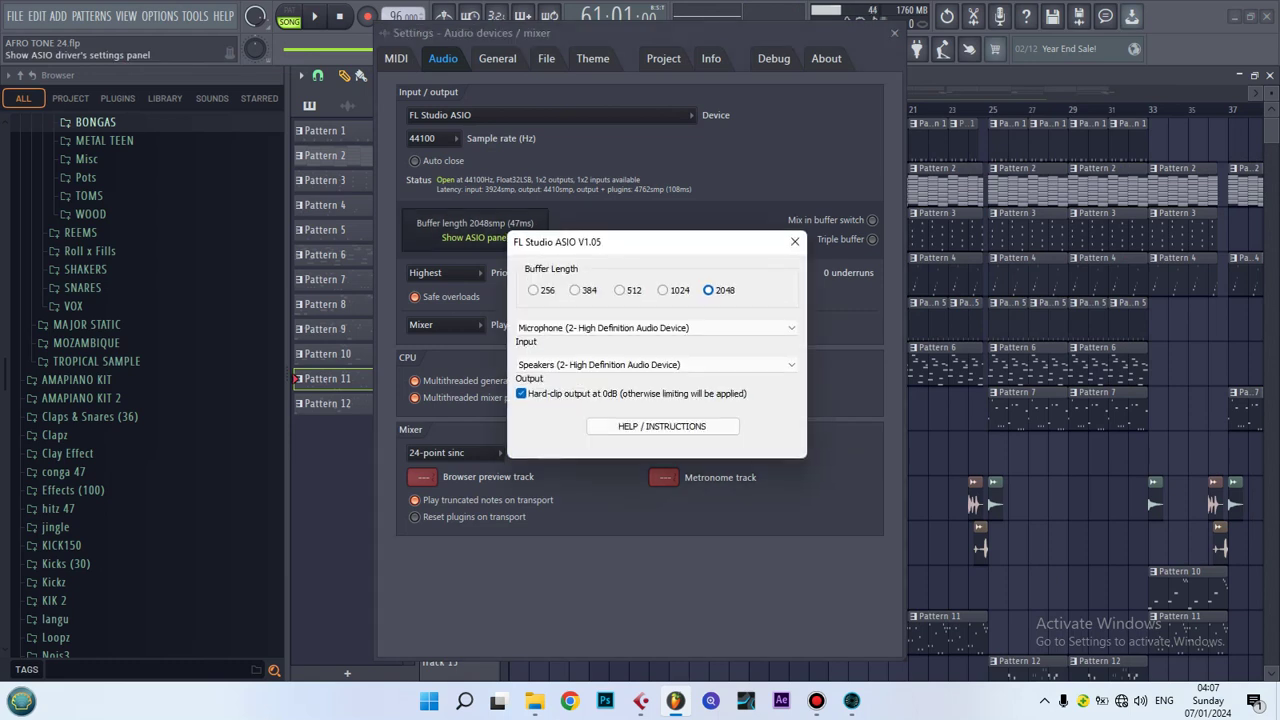
pyautogui.press('Escape')
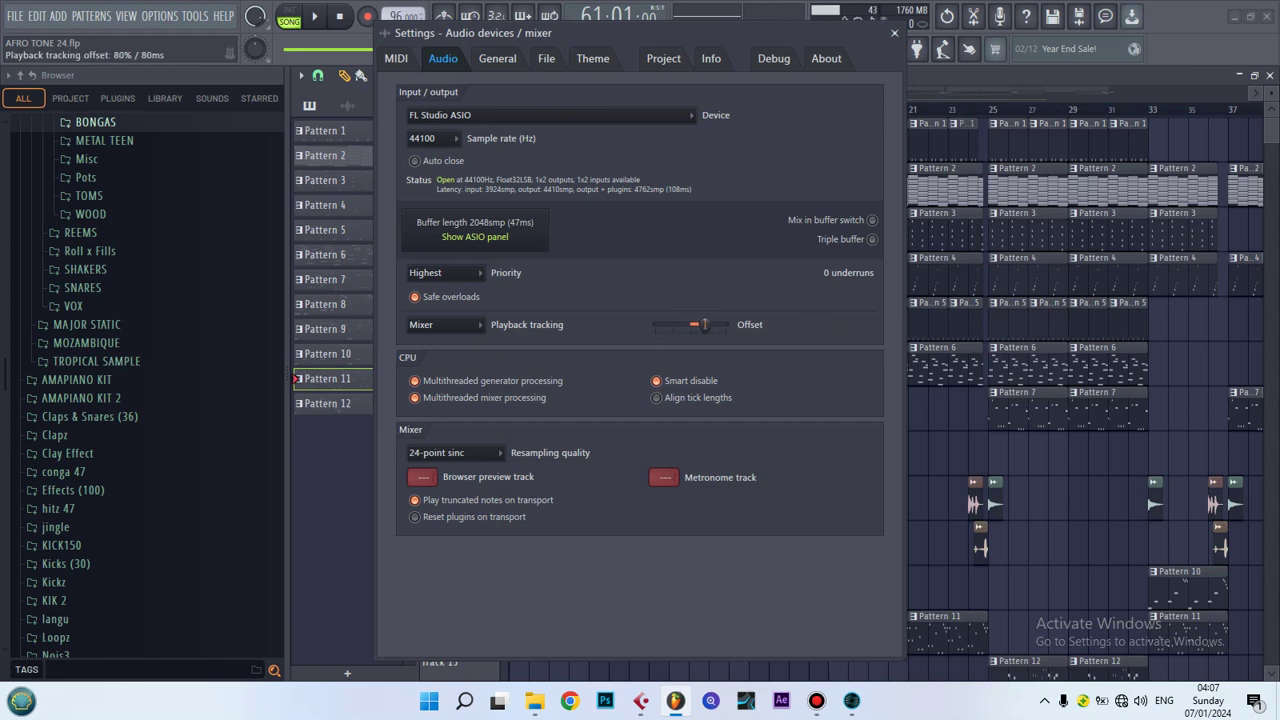
pyautogui.press('Escape')
# - Play the arrangement at bar 61 and from its start, checking playback through bar 4
pyautogui.press('space')
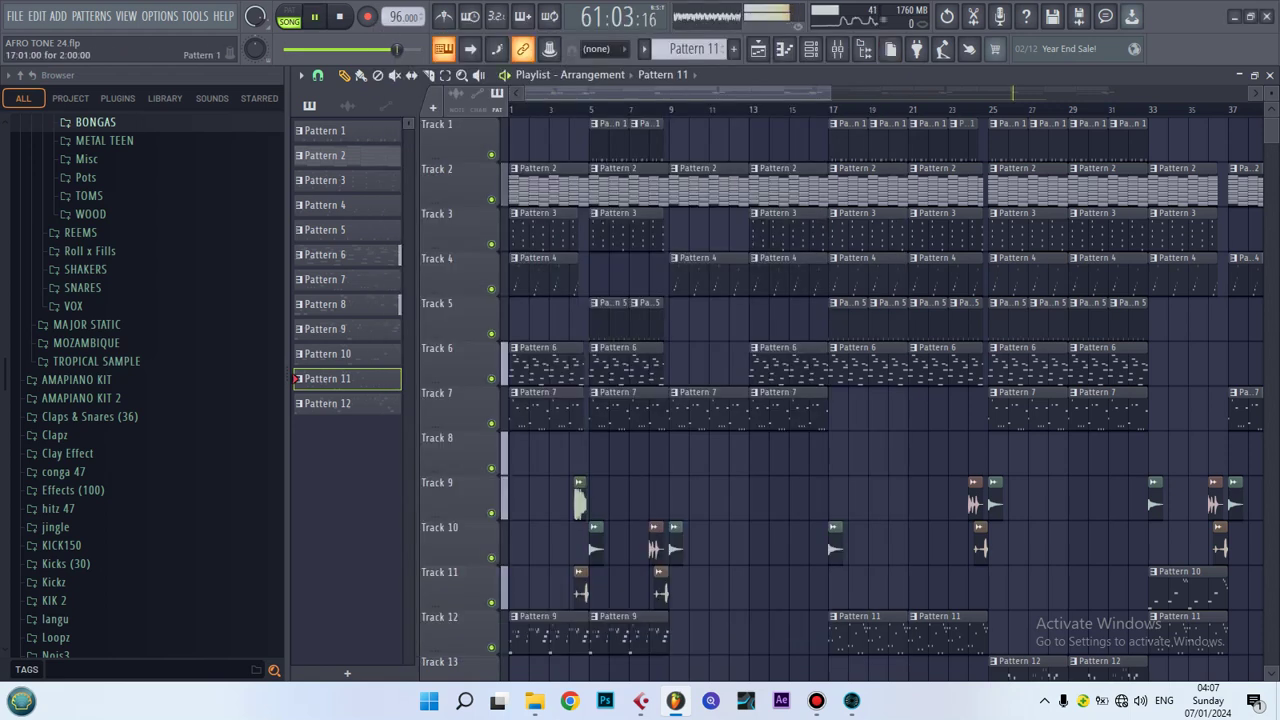
pyautogui.press('space')
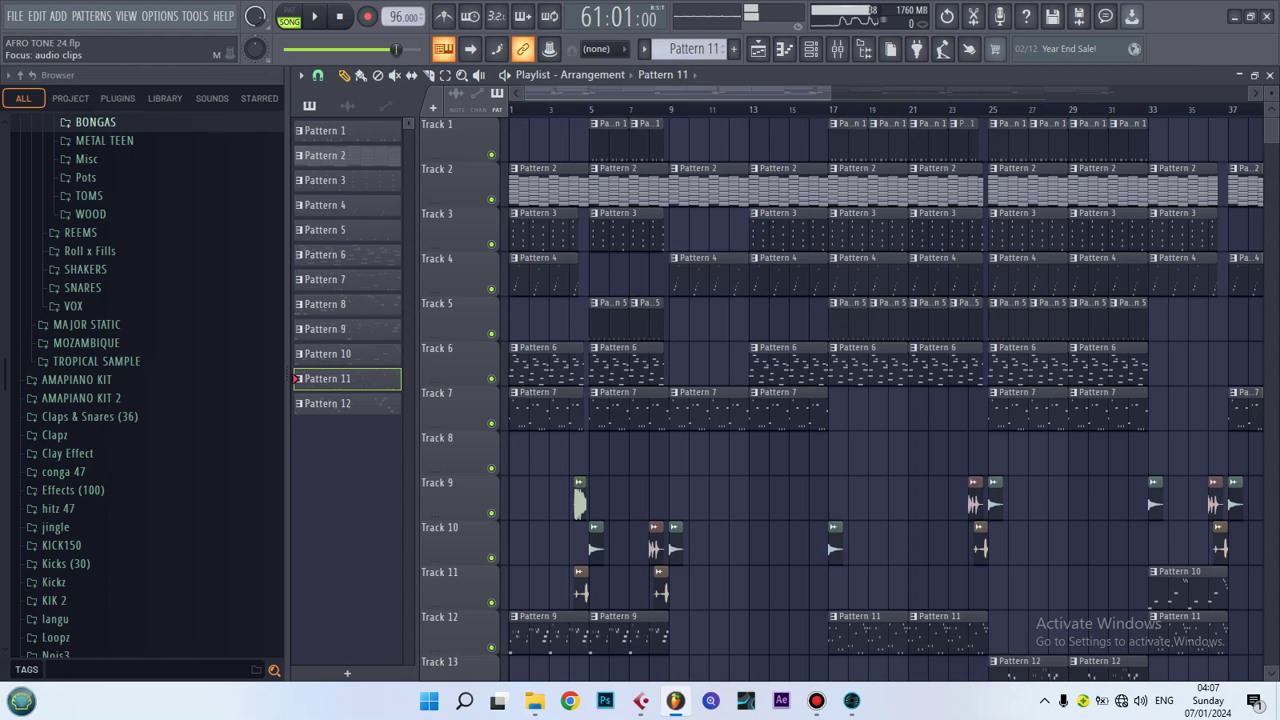
pyautogui.press('space')
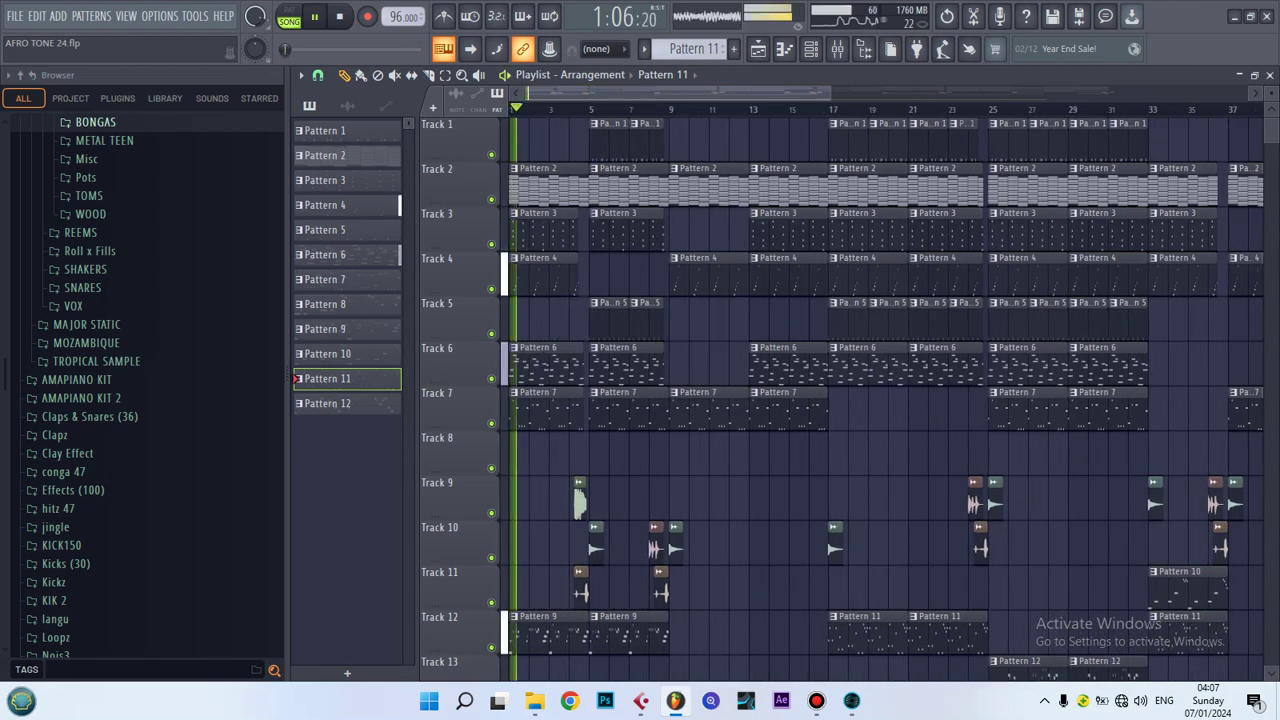
pyautogui.press('space')
pyautogui.press('space')
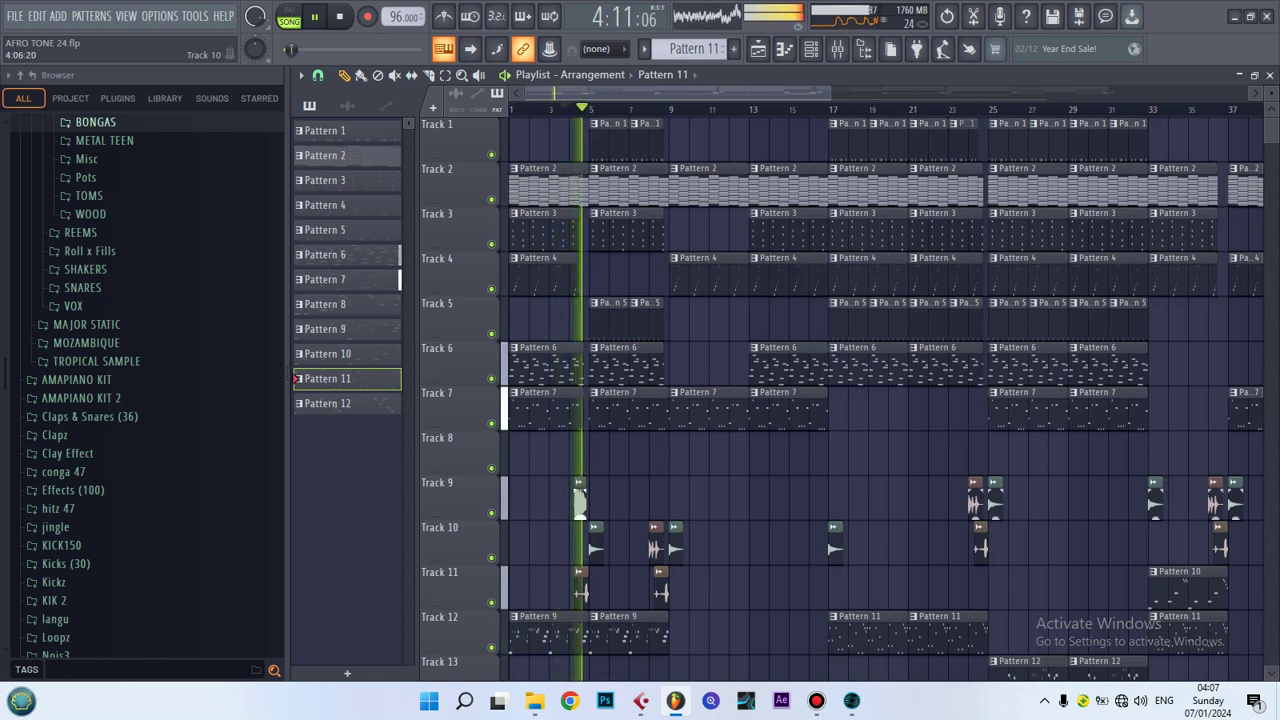
pyautogui.press('space')
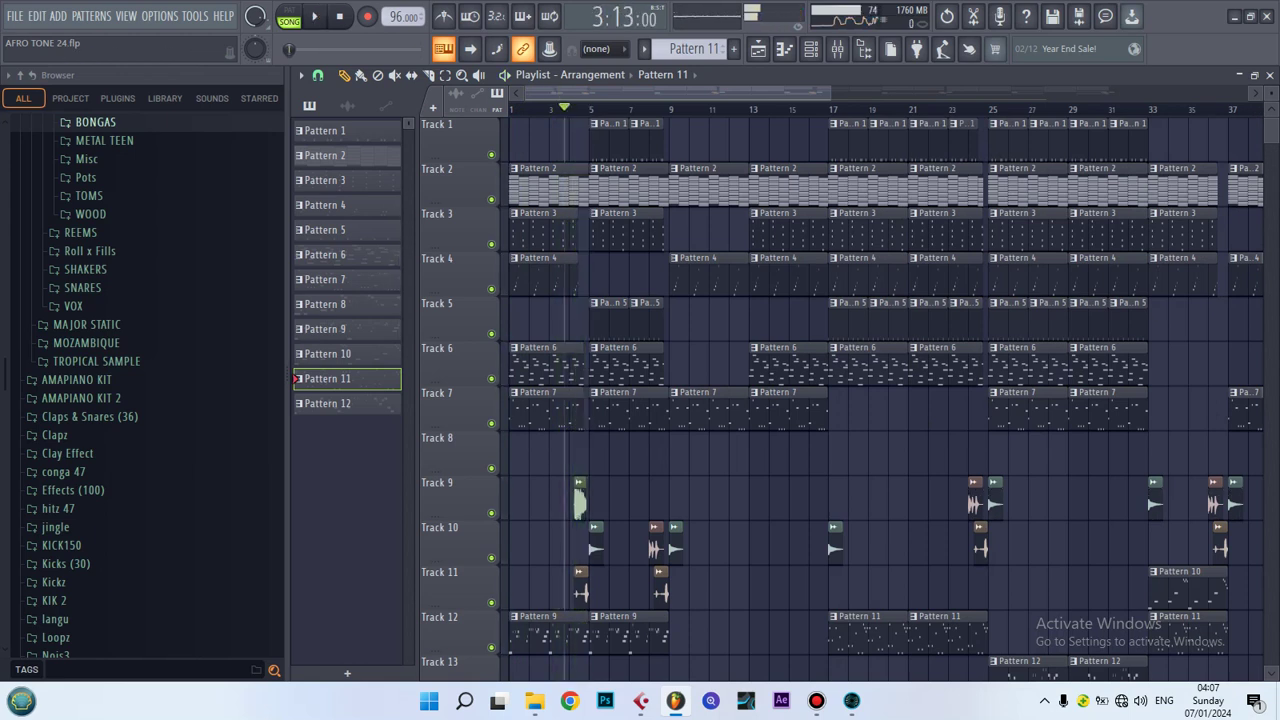
# - Switch to the Cubase 5 project WAUBANIII and play the song from the beginning
pyautogui.click(1234, 16)
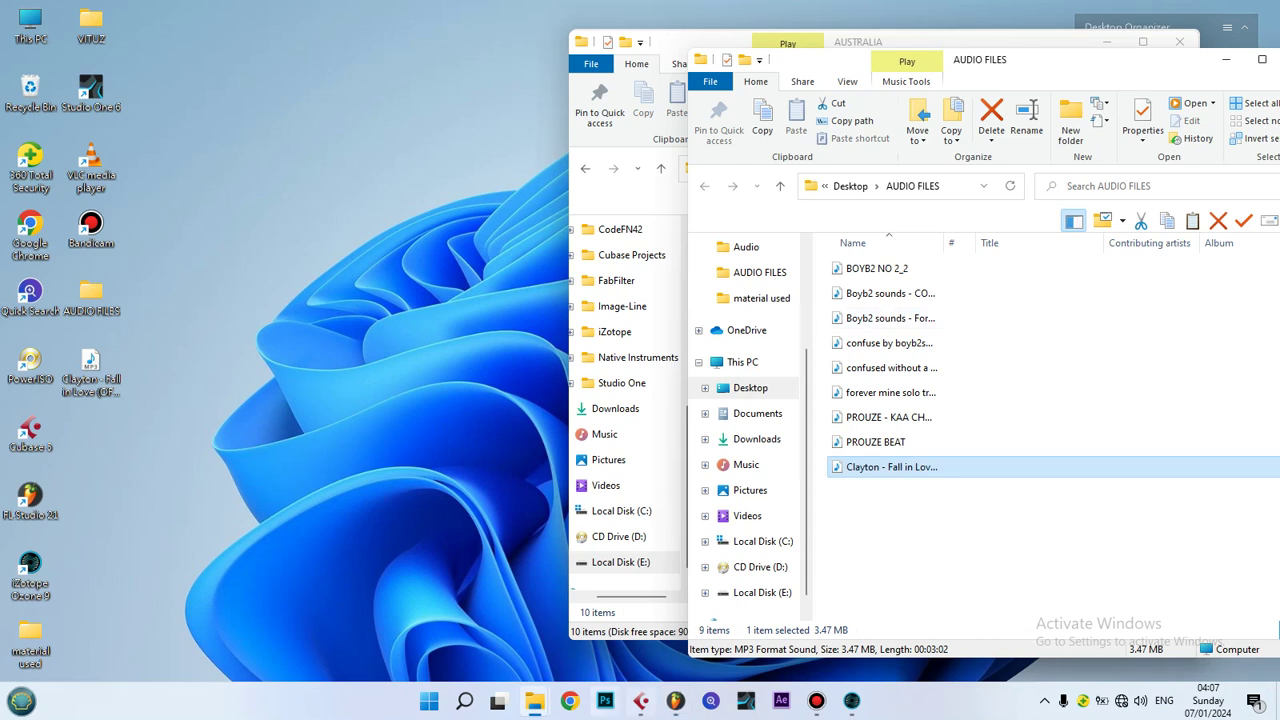
pyautogui.click(641, 700)
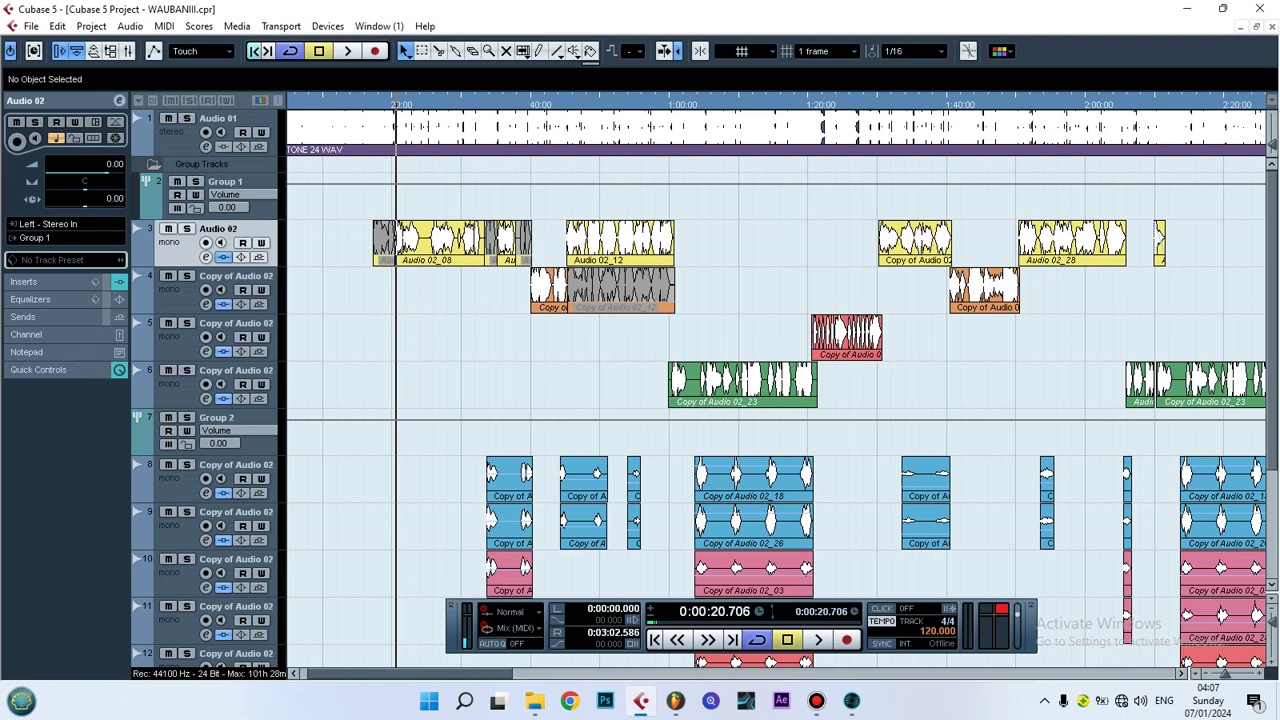
pyautogui.press('Home')
pyautogui.press('space')
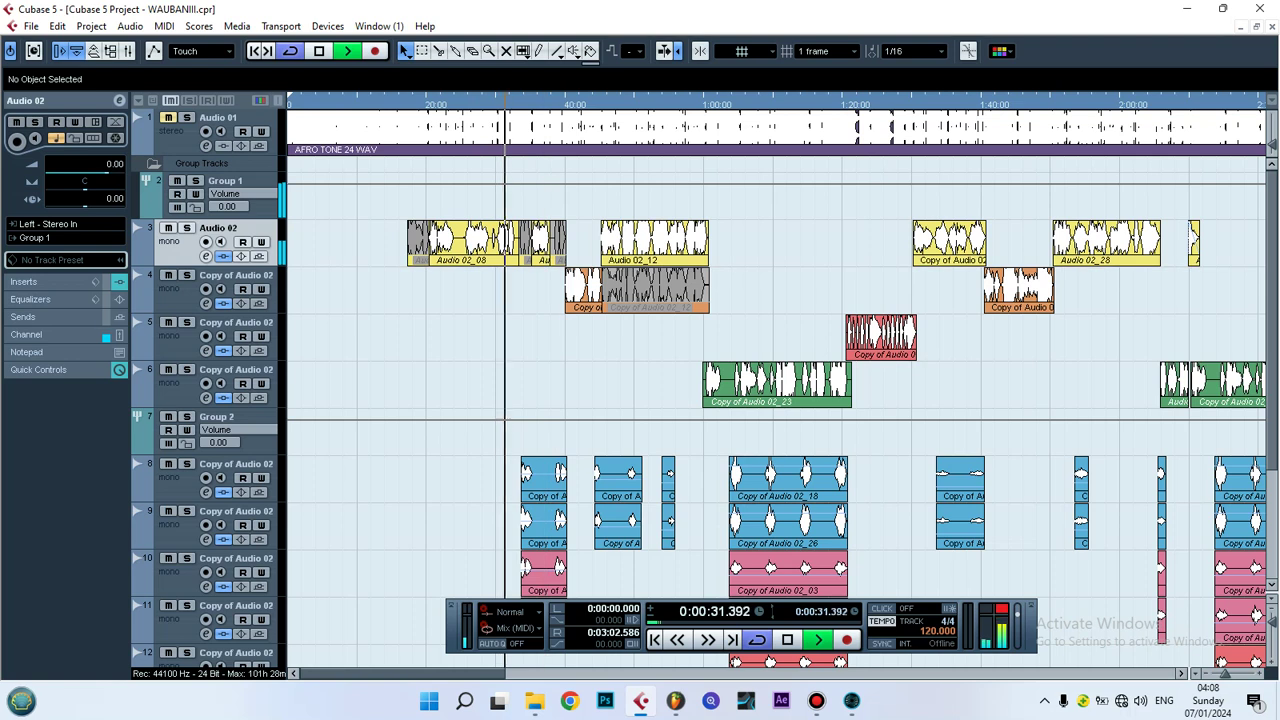
# - Examine the lead vocal clips under Group 1 and the backing vocal clips under Group 2 during playback
pyautogui.scroll(-3, 700, 380)
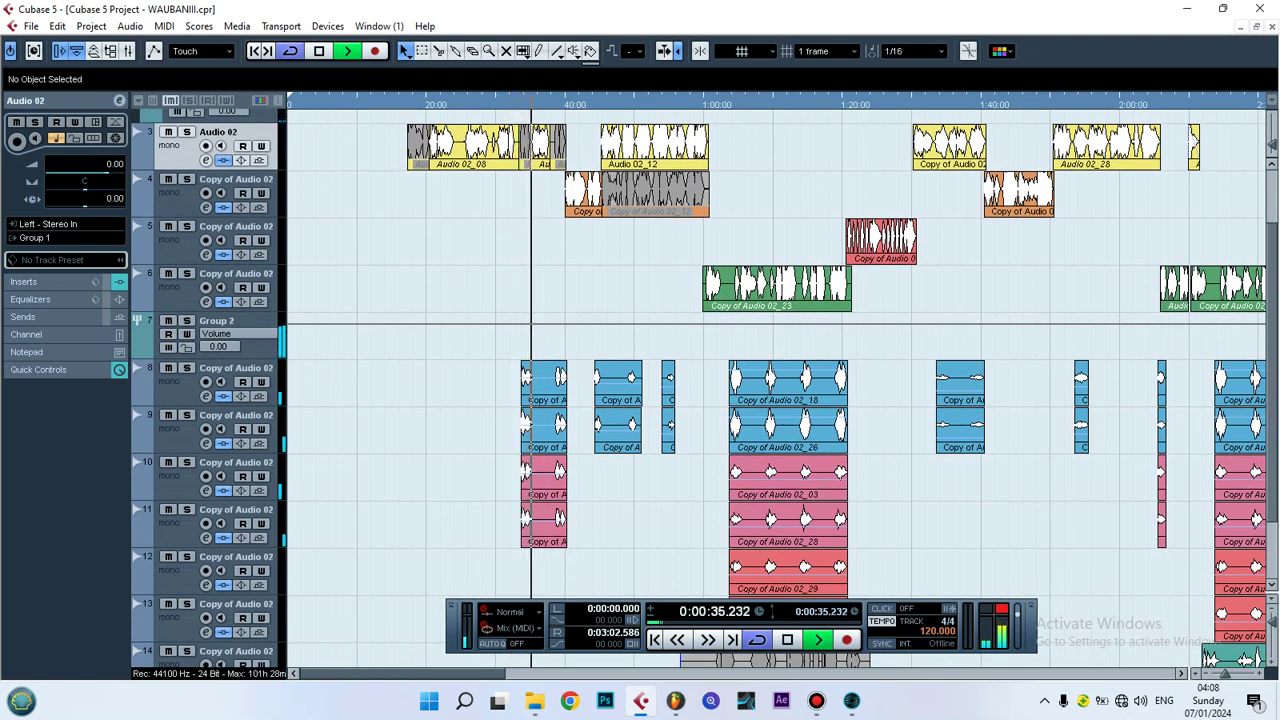
pyautogui.scroll(3, 700, 380)
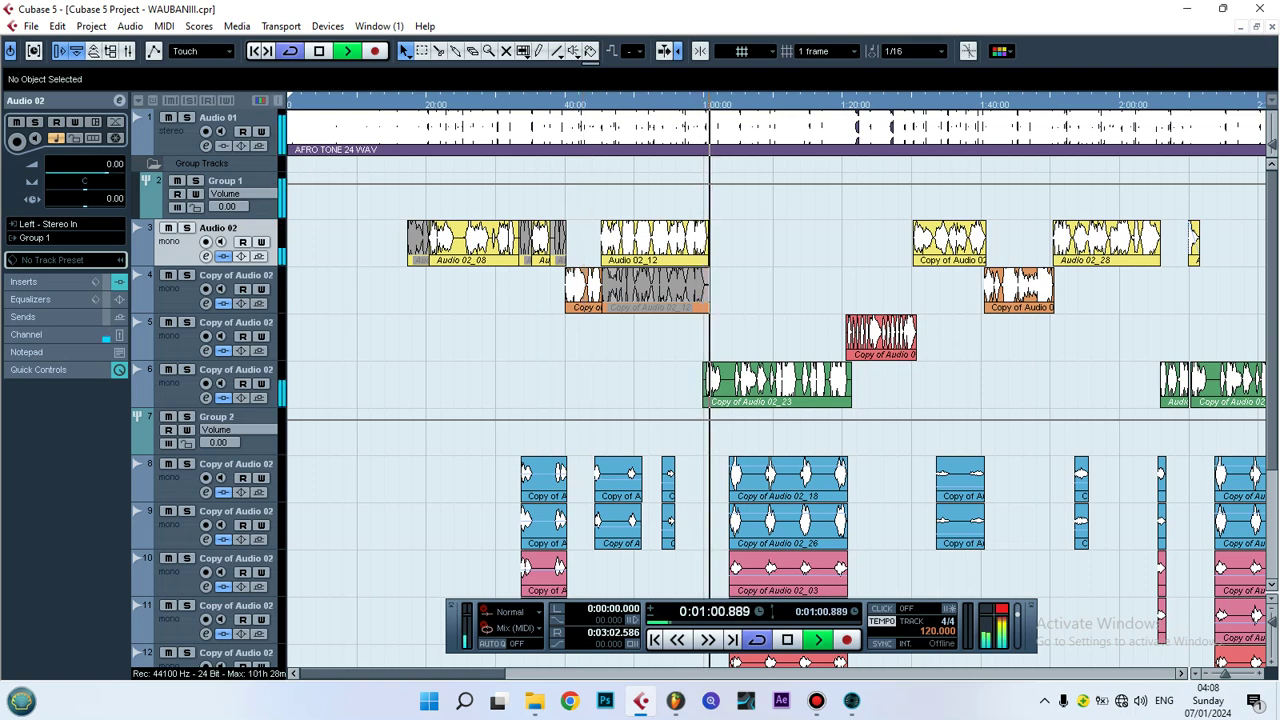
pyautogui.scroll(-3, 700, 380)
pyautogui.scroll(-1, 700, 380)
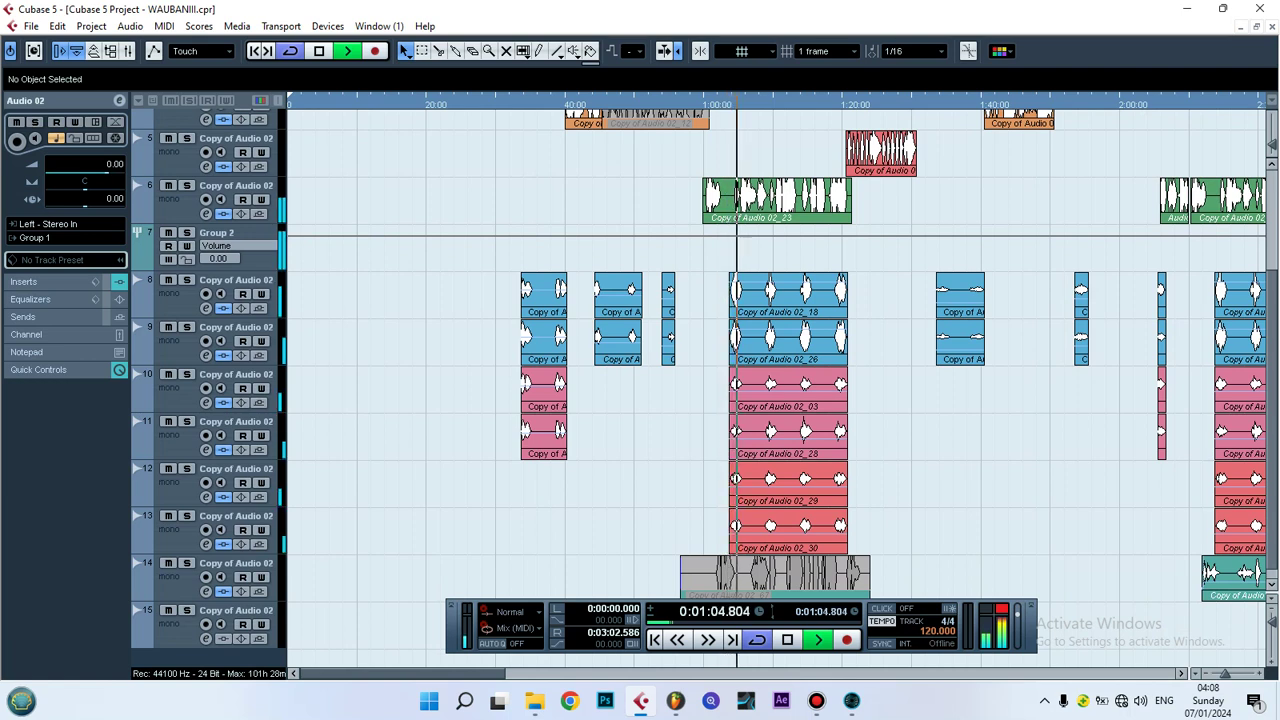
pyautogui.scroll(3, 700, 380)
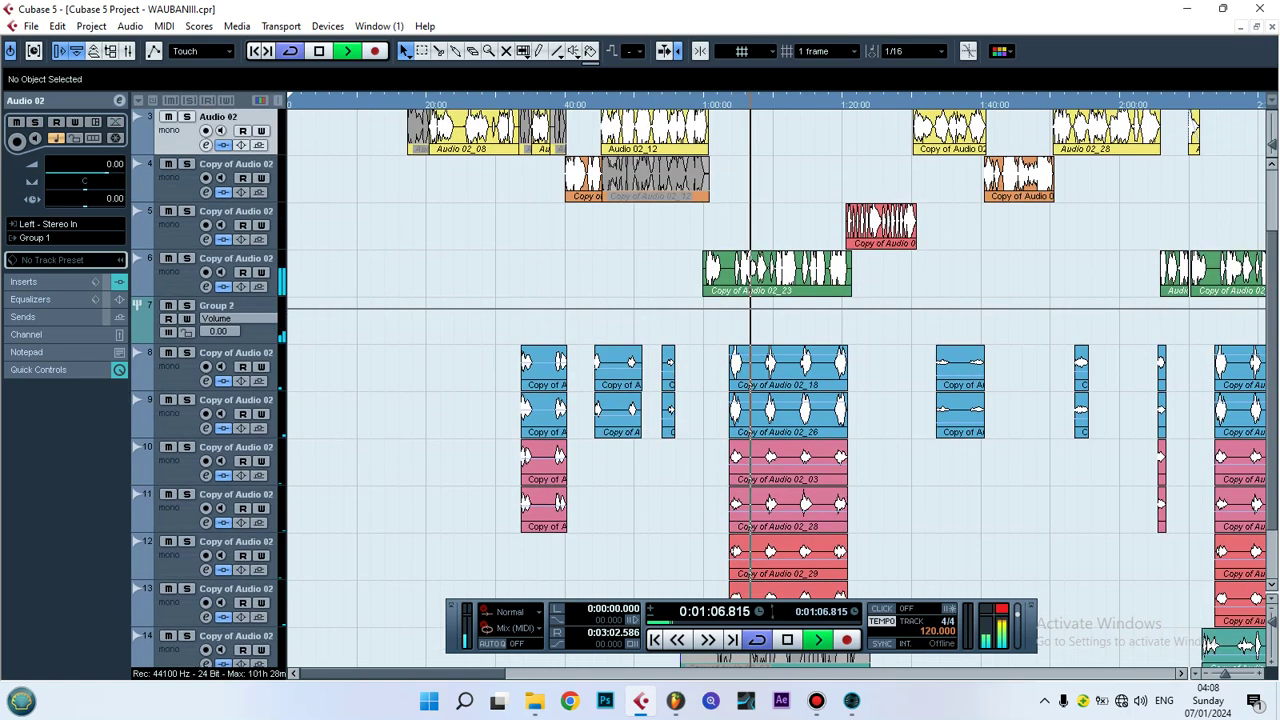
pyautogui.scroll(1, 700, 380)
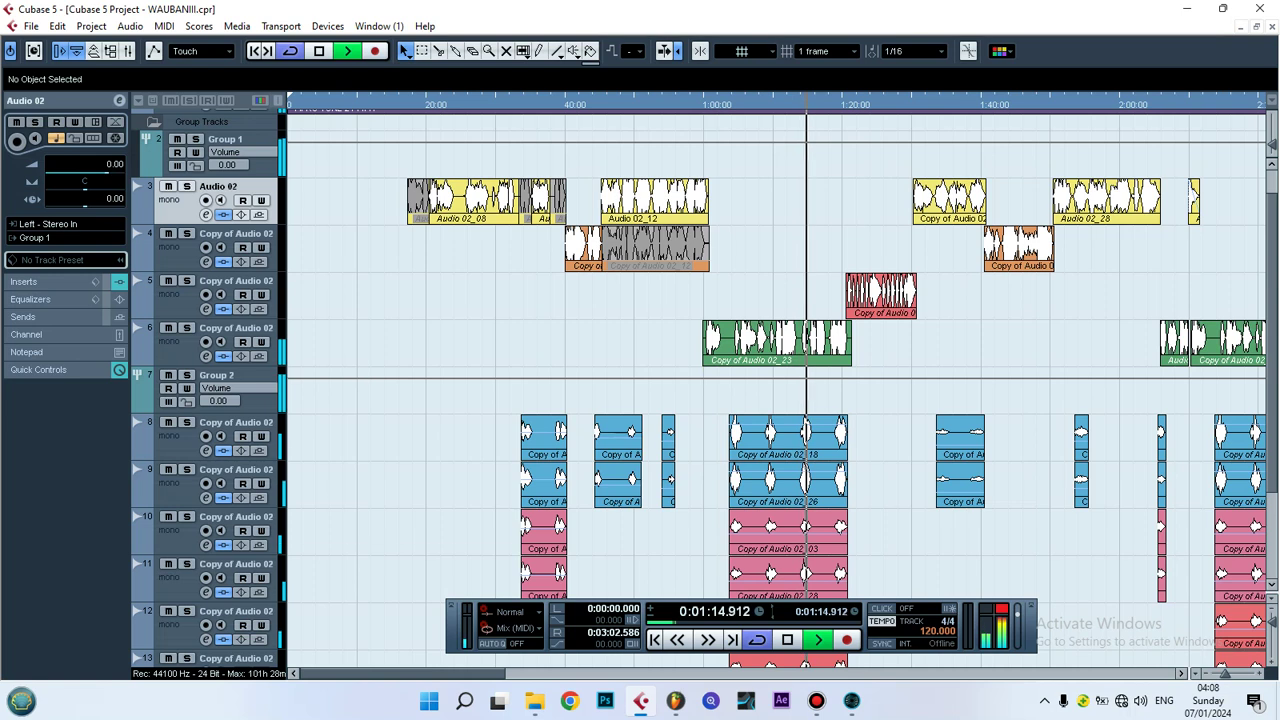
pyautogui.hscroll(2, 778, 390)
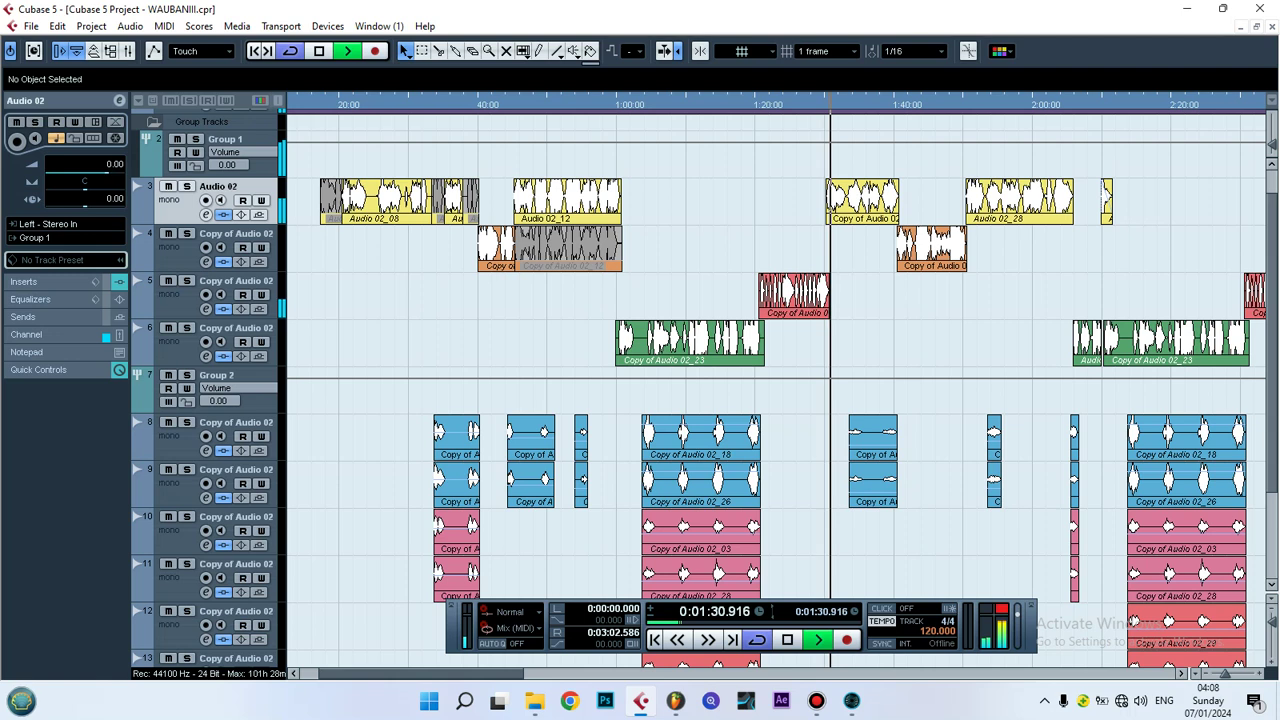
# - Solo track 5 and play its red vocal clip from about 1:22
pyautogui.press('space')
pyautogui.press('space')
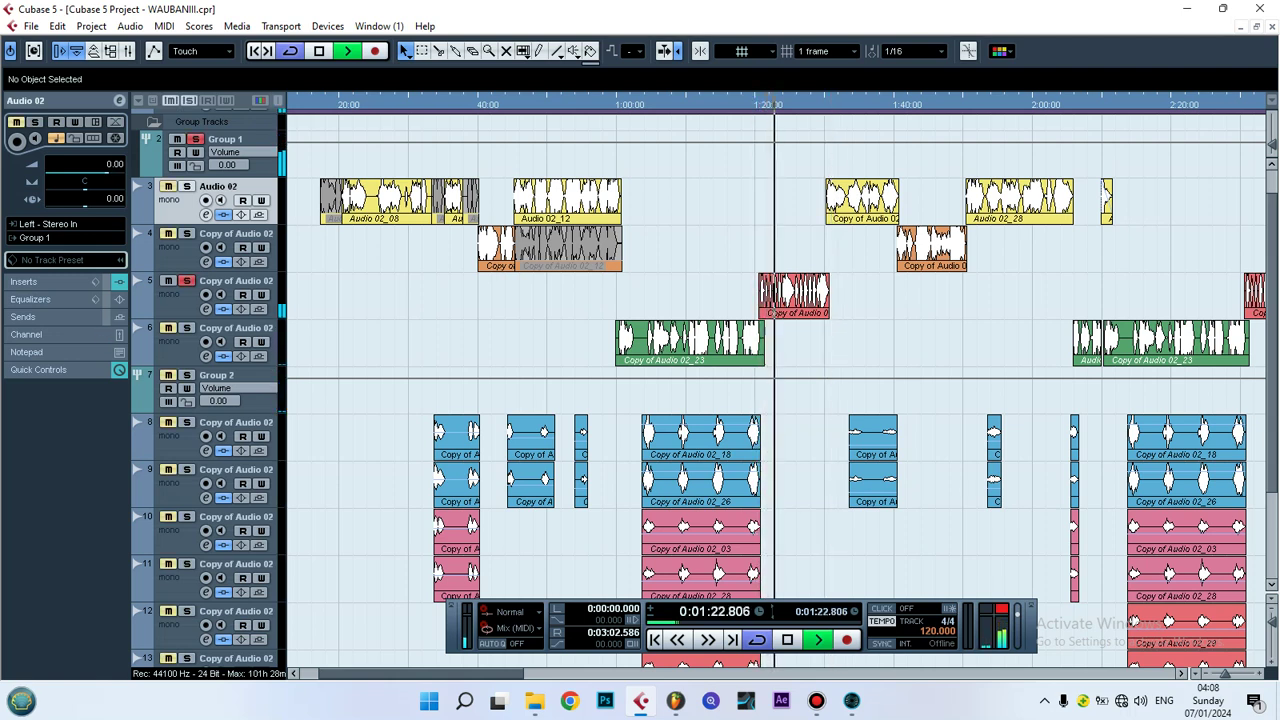
pyautogui.press('space')
# - Open track 5's channel settings and inspect its FabFilter Micro and FabFilter Simplon inserts
pyautogui.click(230, 296)
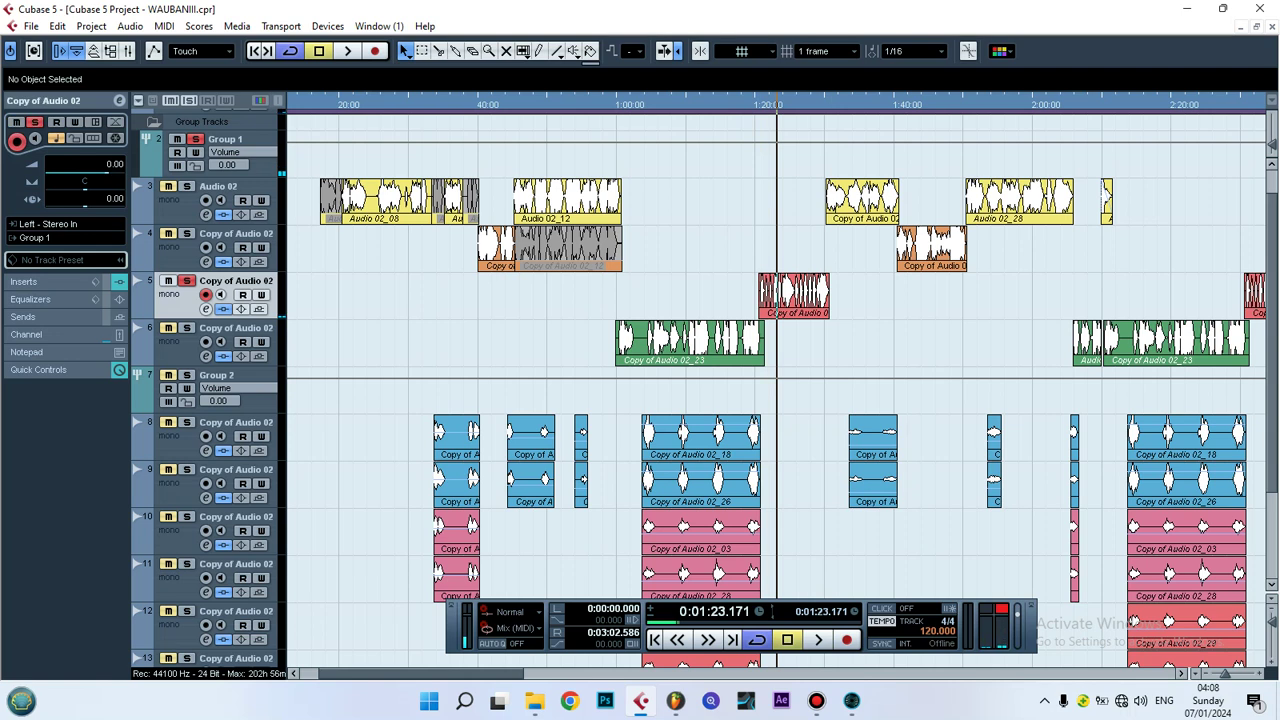
pyautogui.click(205, 309)
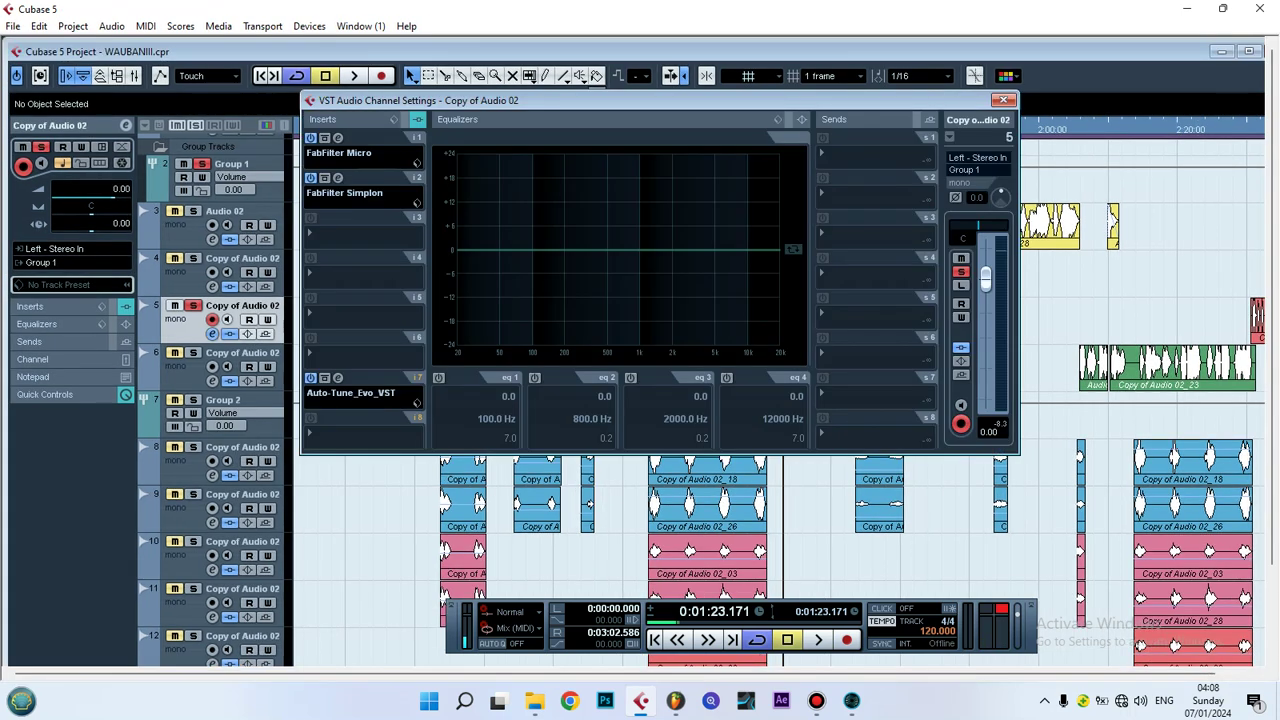
pyautogui.click(337, 137)
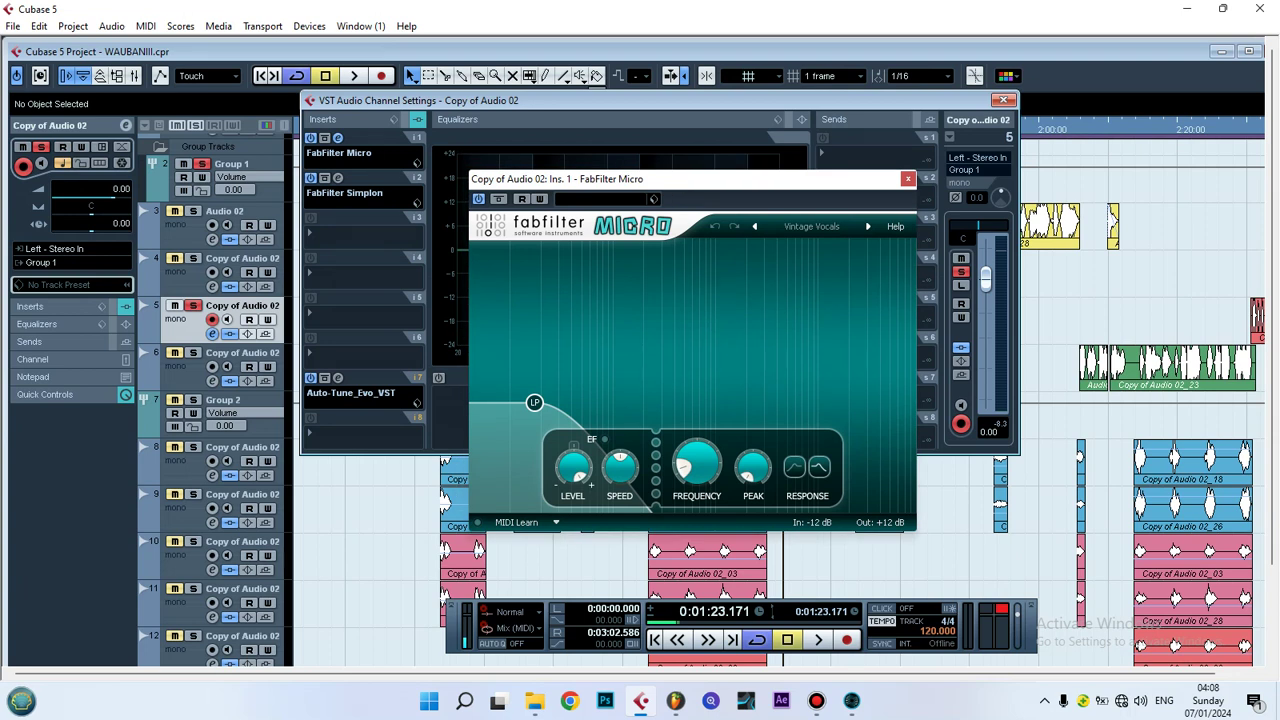
pyautogui.press('Escape')
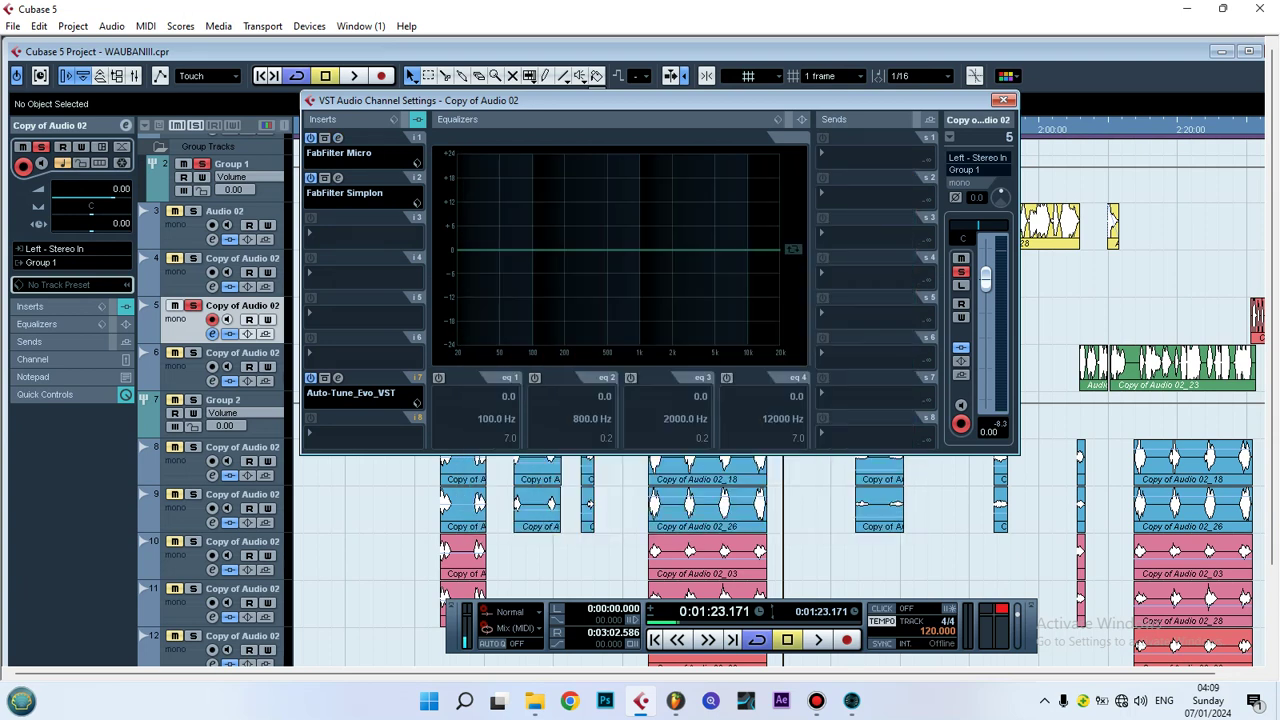
pyautogui.click(337, 177)
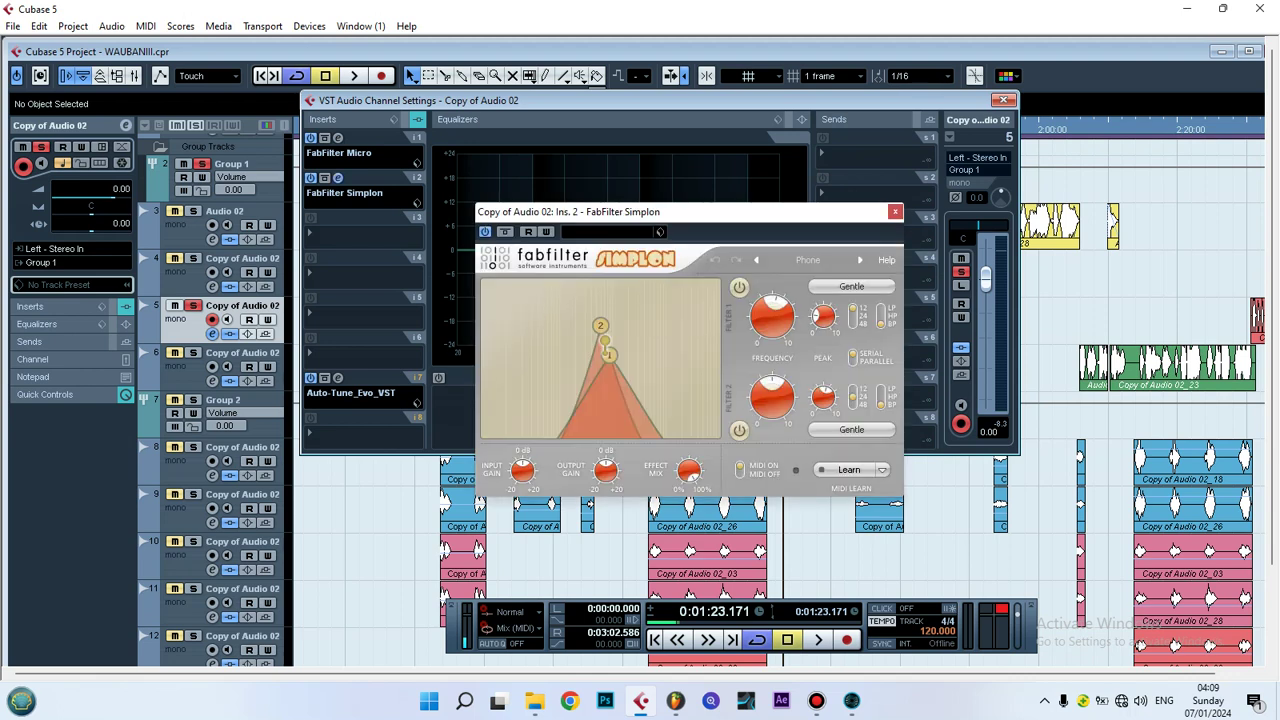
pyautogui.press('Escape')
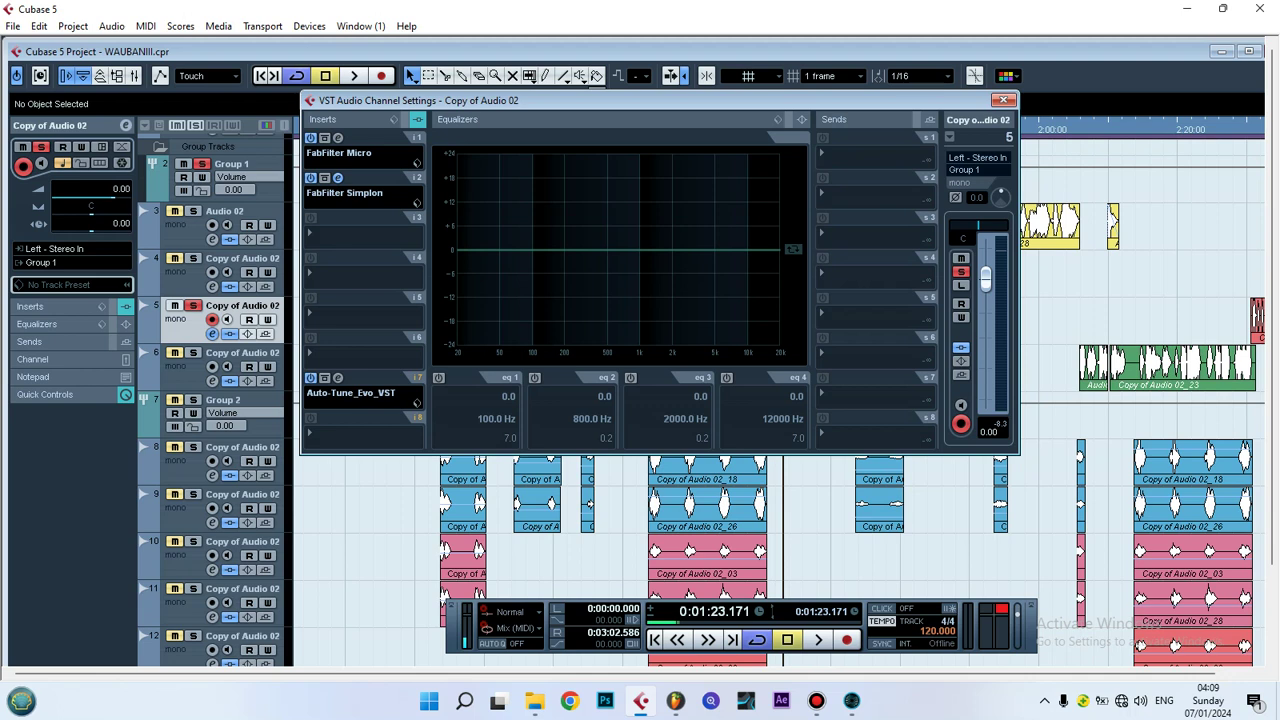
# - Deactivate the FabFilter Simplon and FabFilter Micro inserts on track 5 and play the vocal without them
pyautogui.click(311, 177)
pyautogui.click(311, 137)
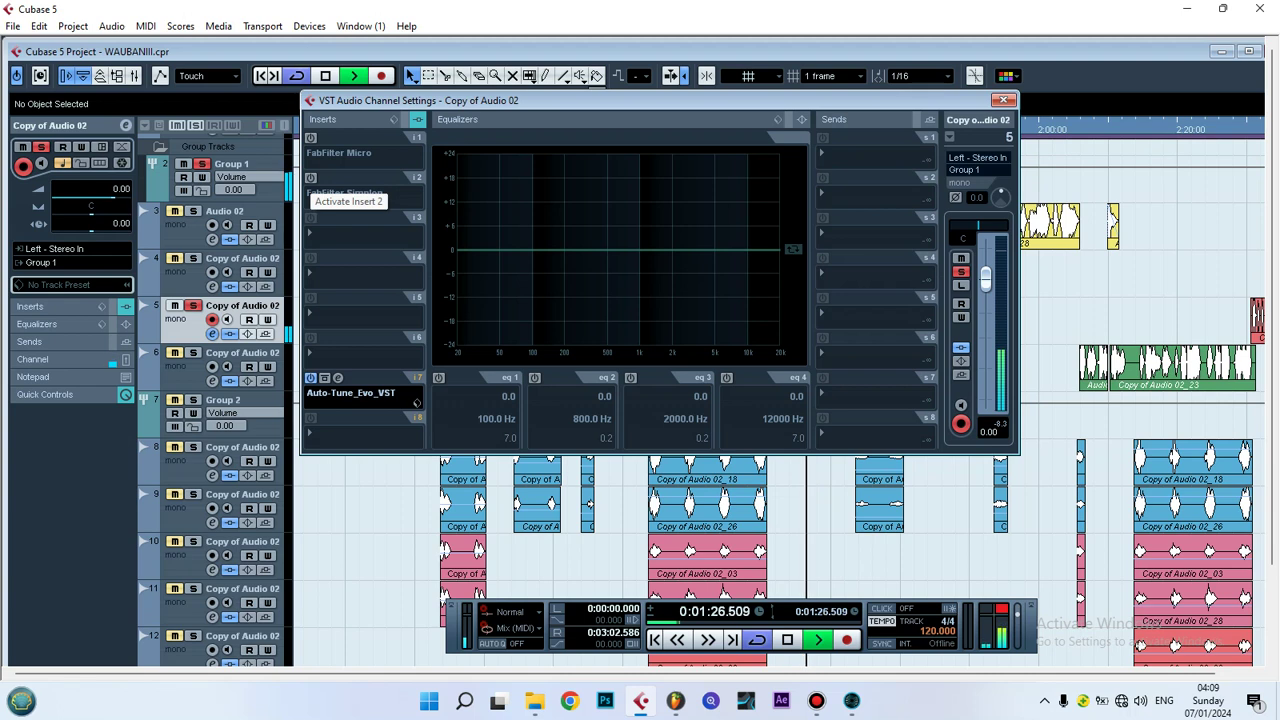
# - Reactivate the FabFilter Simplon and FabFilter Micro inserts on track 5 and close its channel settings
pyautogui.click(311, 177)
pyautogui.click(311, 137)
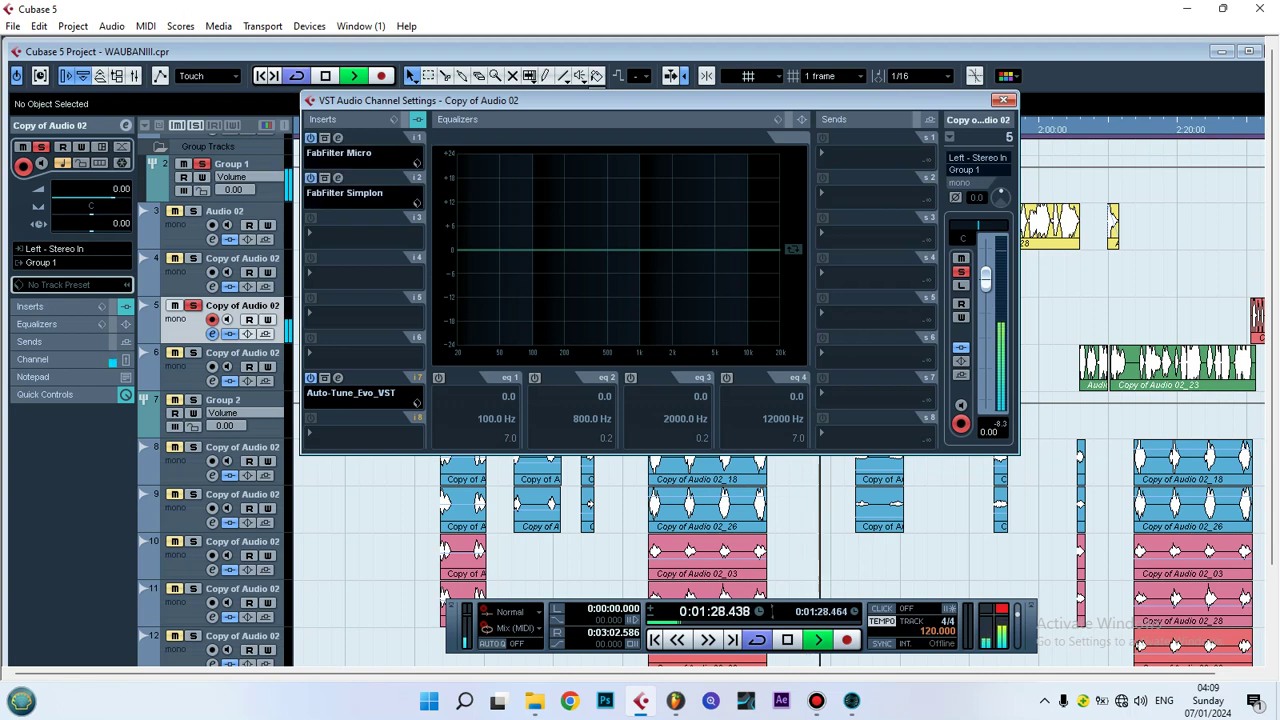
pyautogui.click(1003, 99)
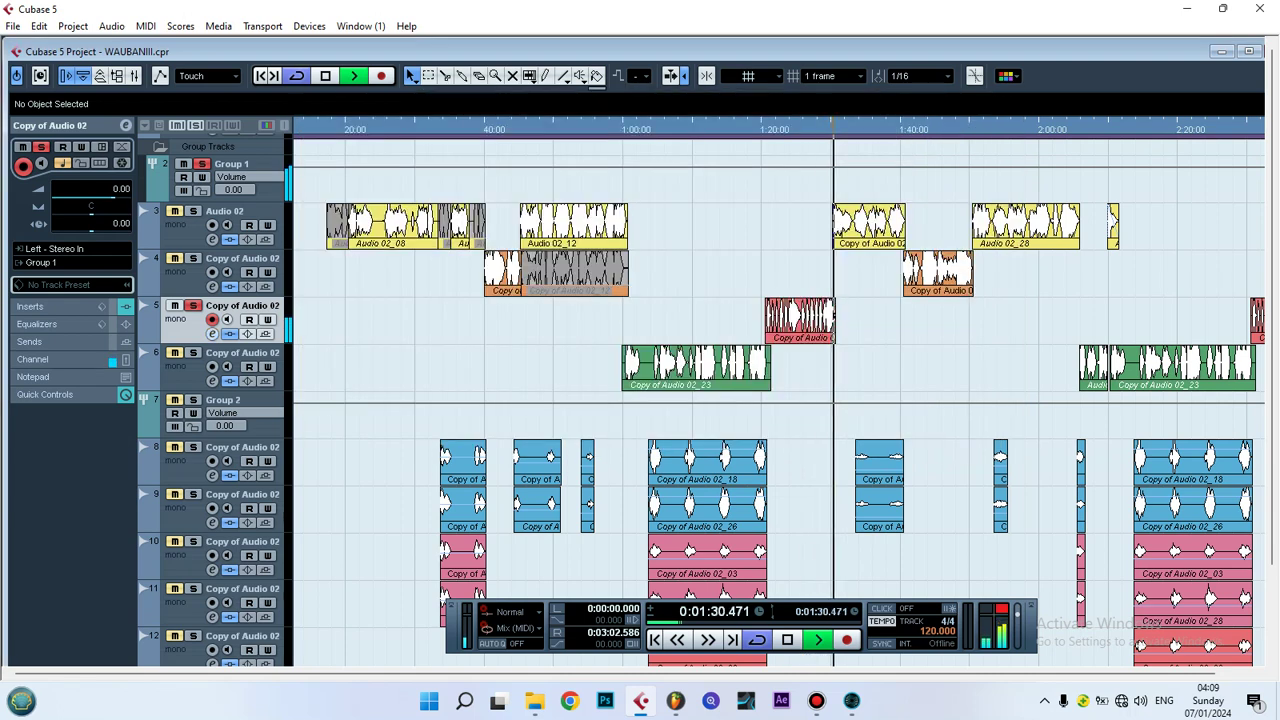
# - Replay track 5's red vocal clip from about 1:18, comparing it with the FabFilter inserts bypassed and active
pyautogui.click(749, 129)
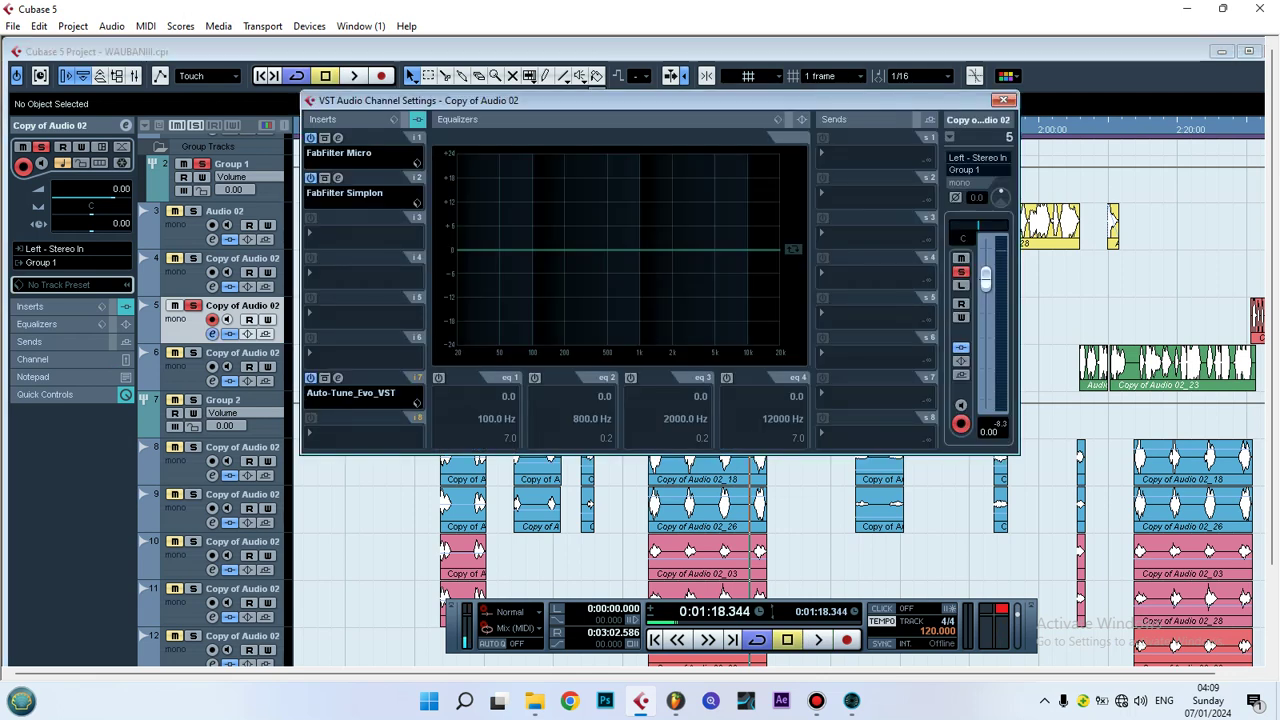
pyautogui.press('space')
pyautogui.moveTo(500, 100); pyautogui.dragTo(738, 385)
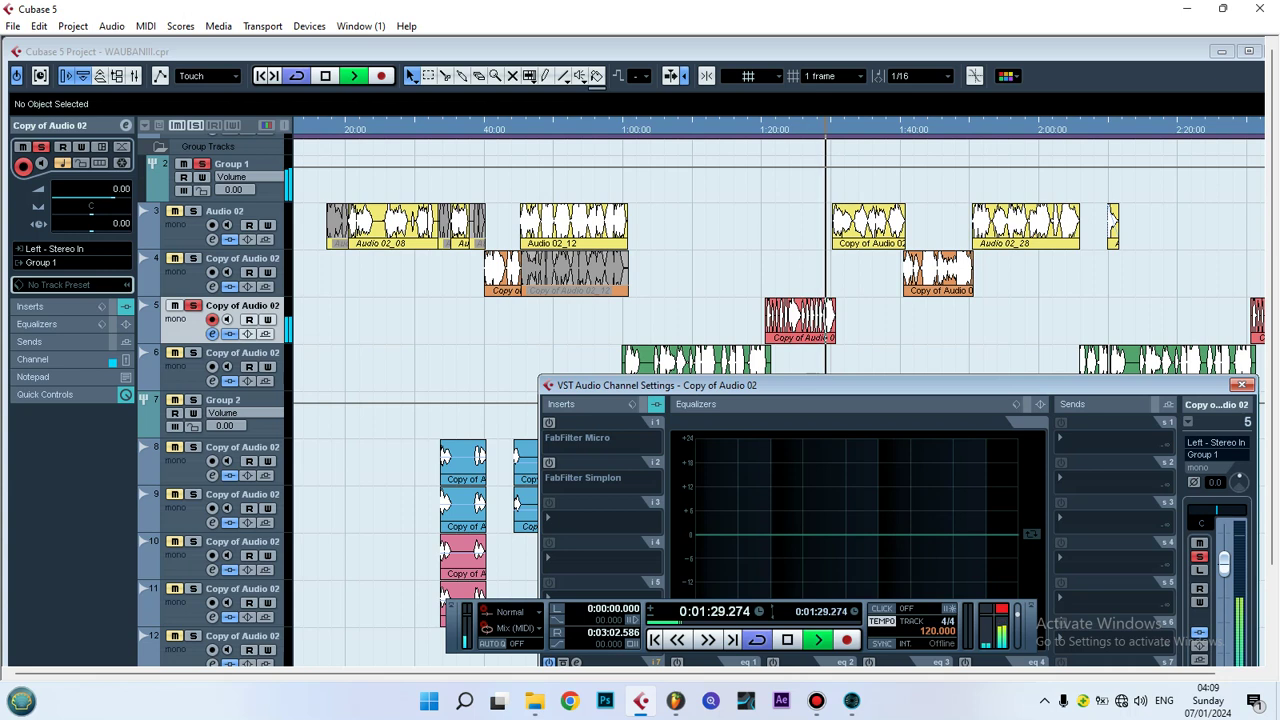
pyautogui.press('space')
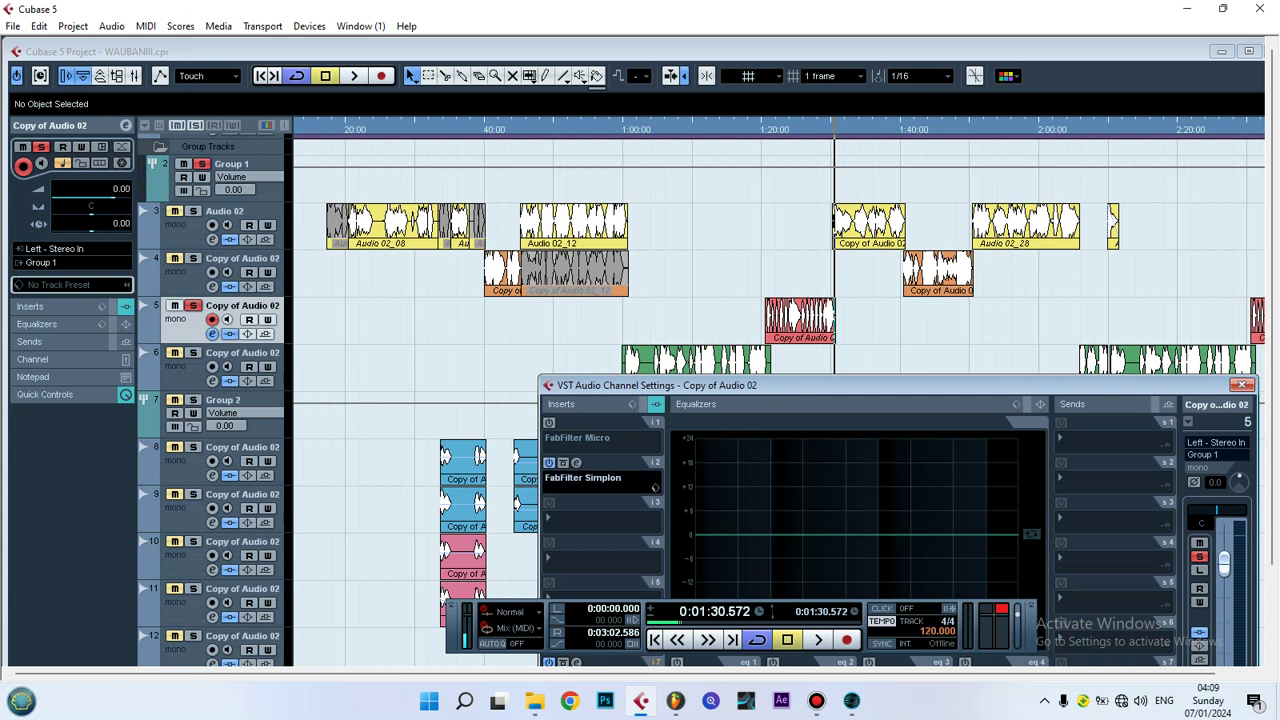
pyautogui.press('KP_0')
pyautogui.press('space')
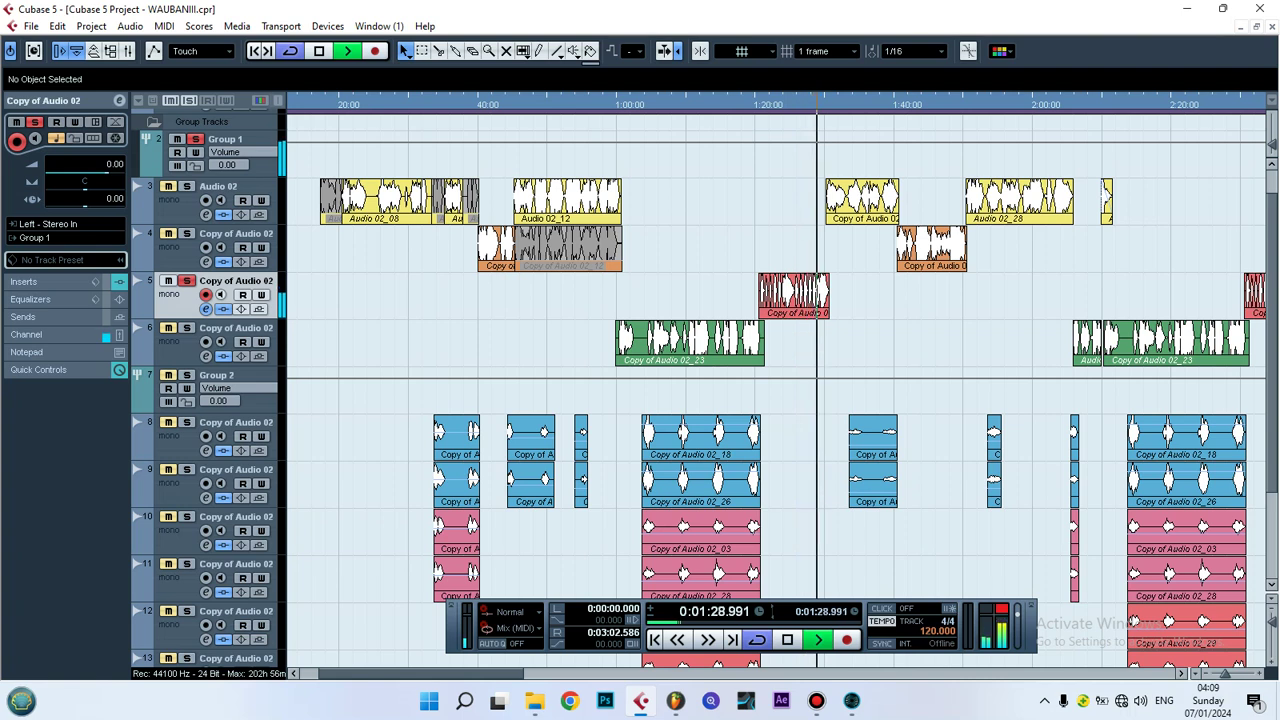
pyautogui.press('space')
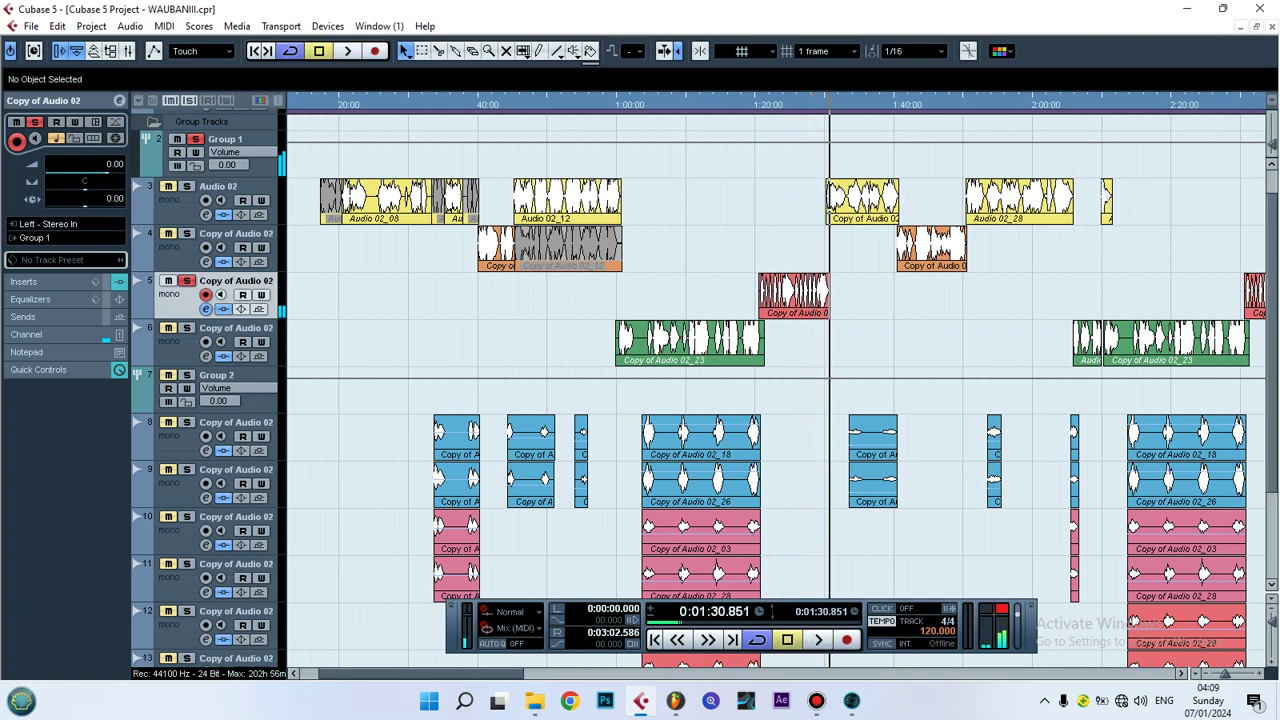
# - Place the playhead at about 1:03, solo Group 2 and open its channel settings
pyautogui.click(637, 104)
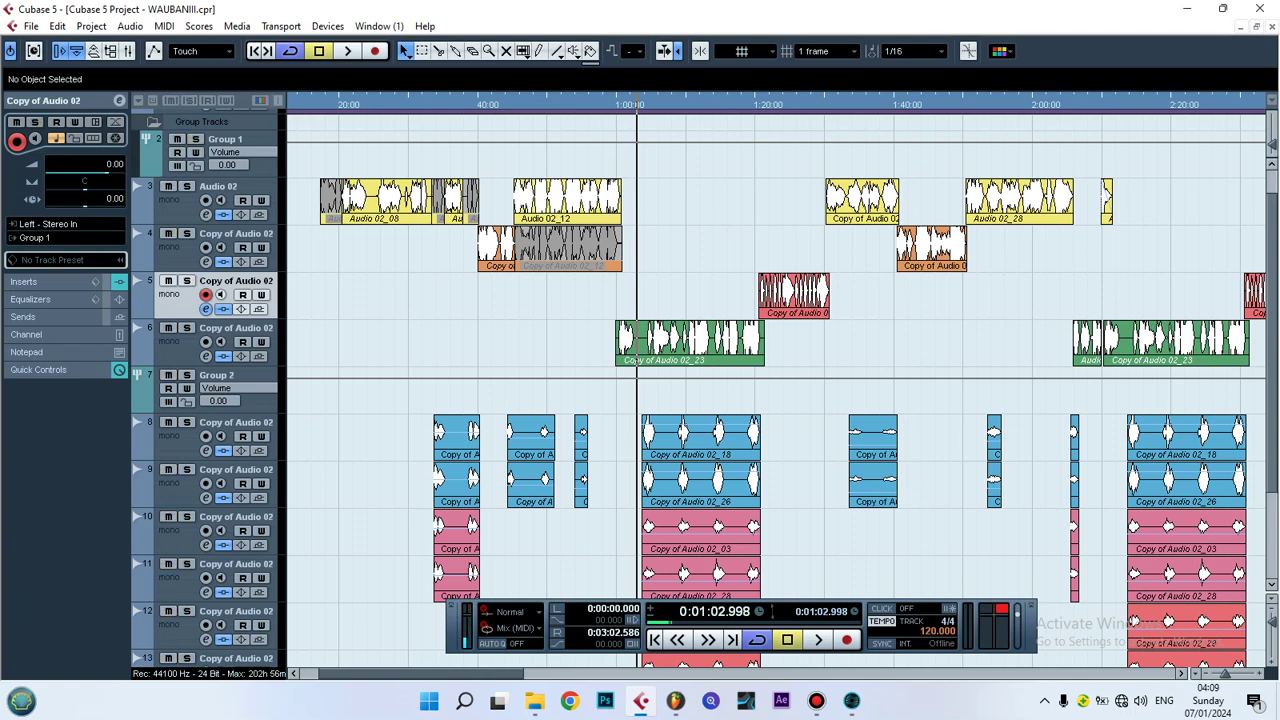
pyautogui.click(186, 375)
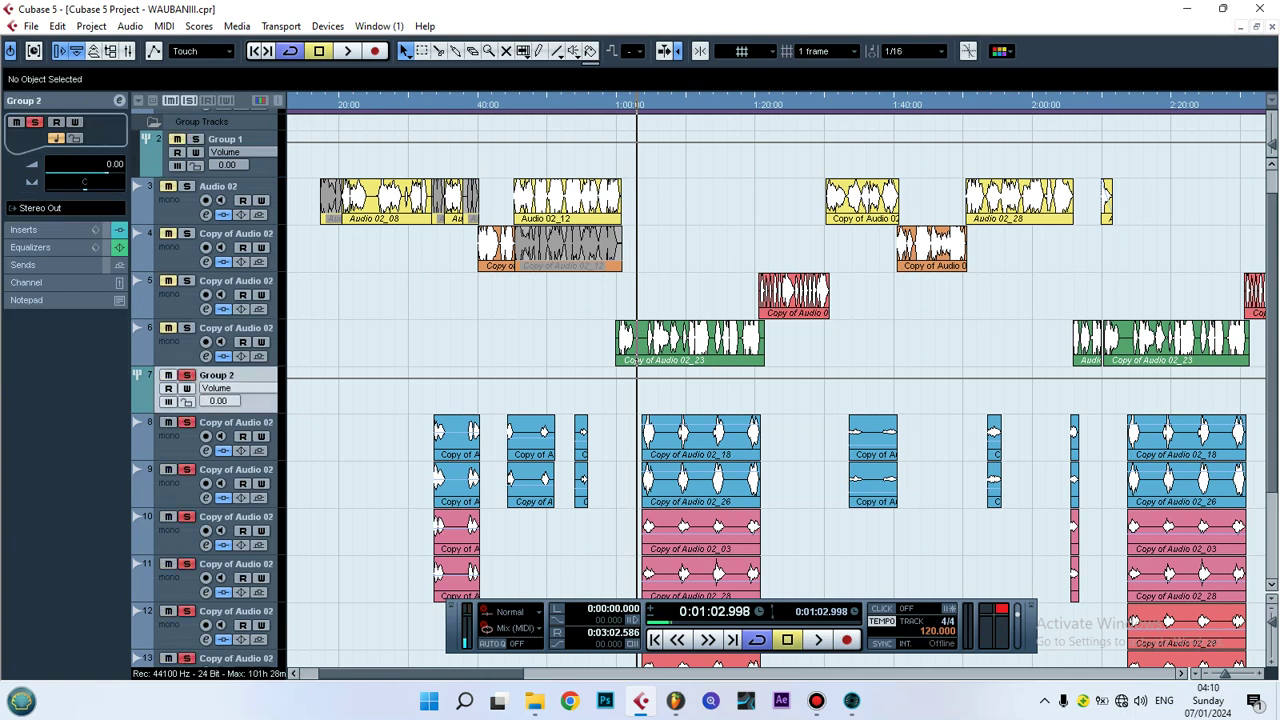
pyautogui.press('e')
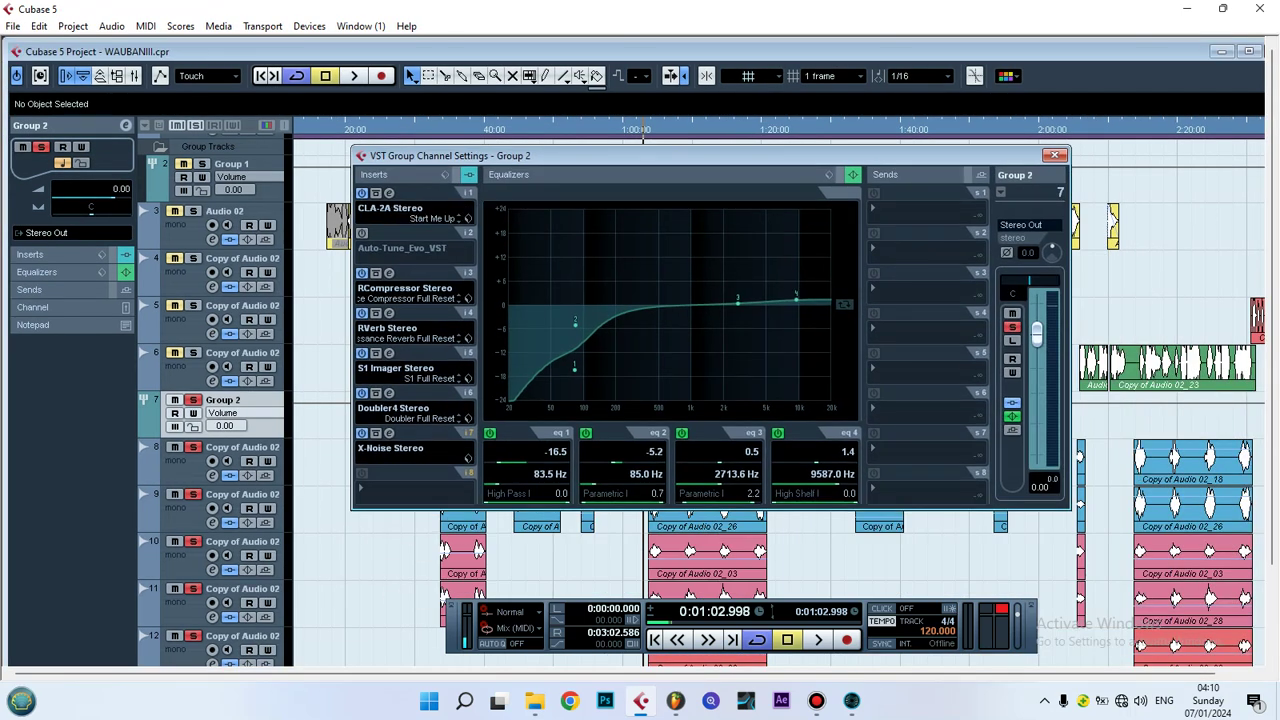
# - Inspect the CLA-2A, RCompressor and RVerb insert settings on Group 2, closing each plug-in after viewing
pyautogui.click(389, 192)
pyautogui.press('Escape')
pyautogui.click(389, 272)
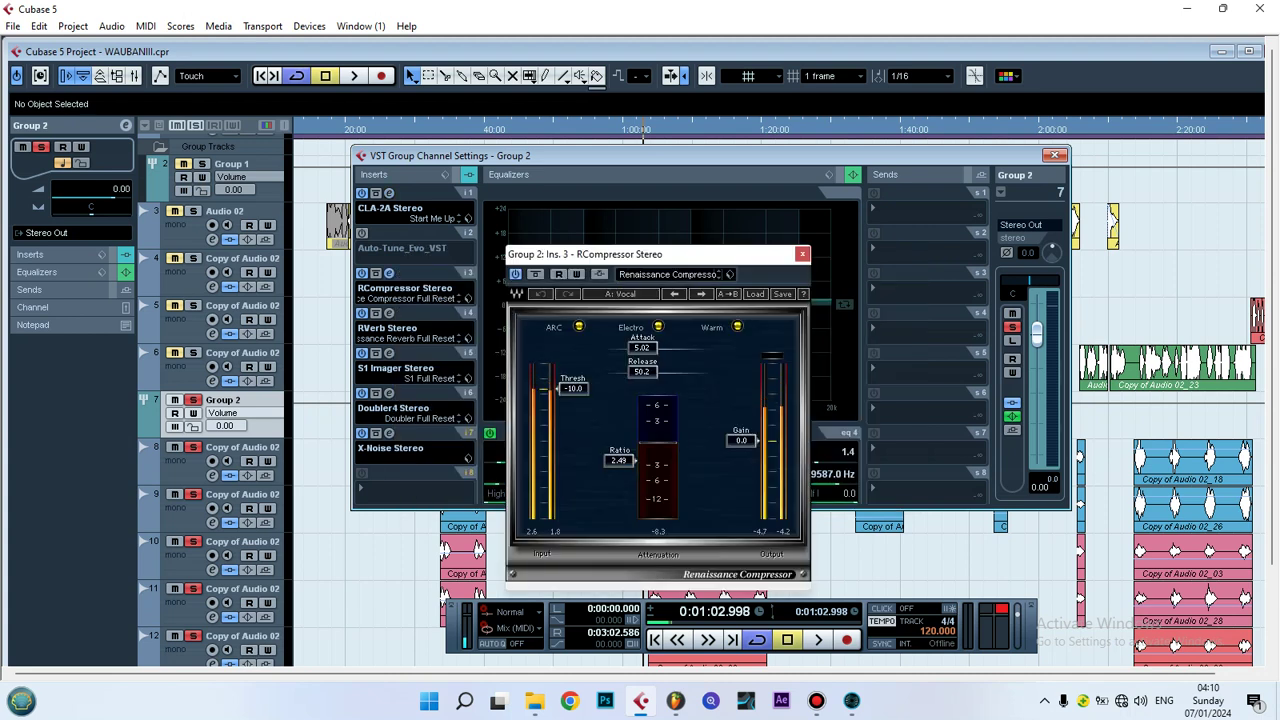
pyautogui.press('Escape')
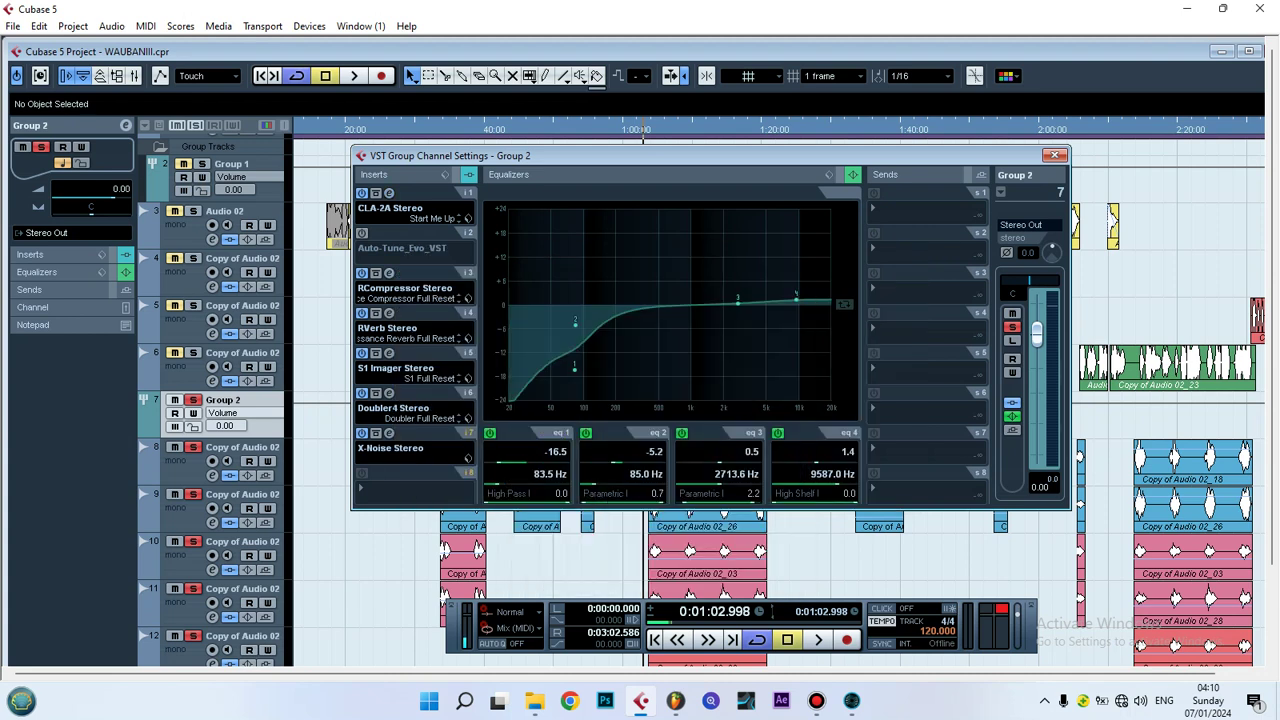
pyautogui.click(389, 312)
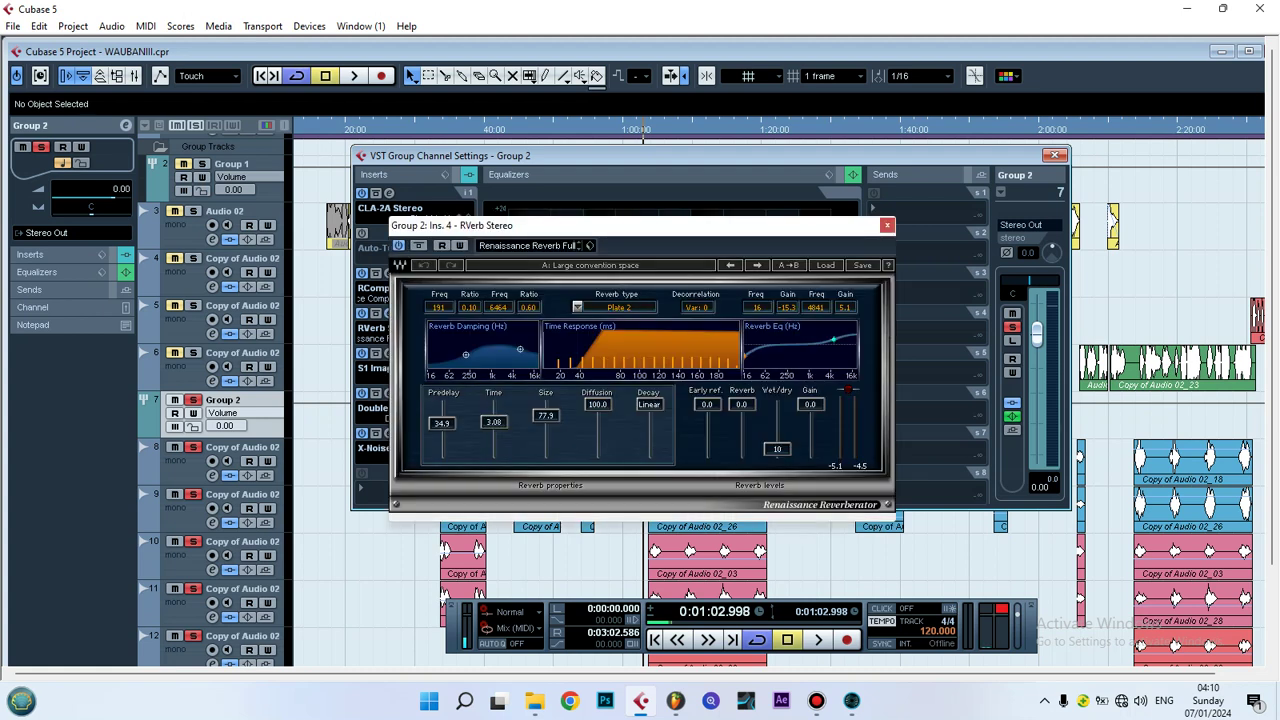
pyautogui.press('Escape')
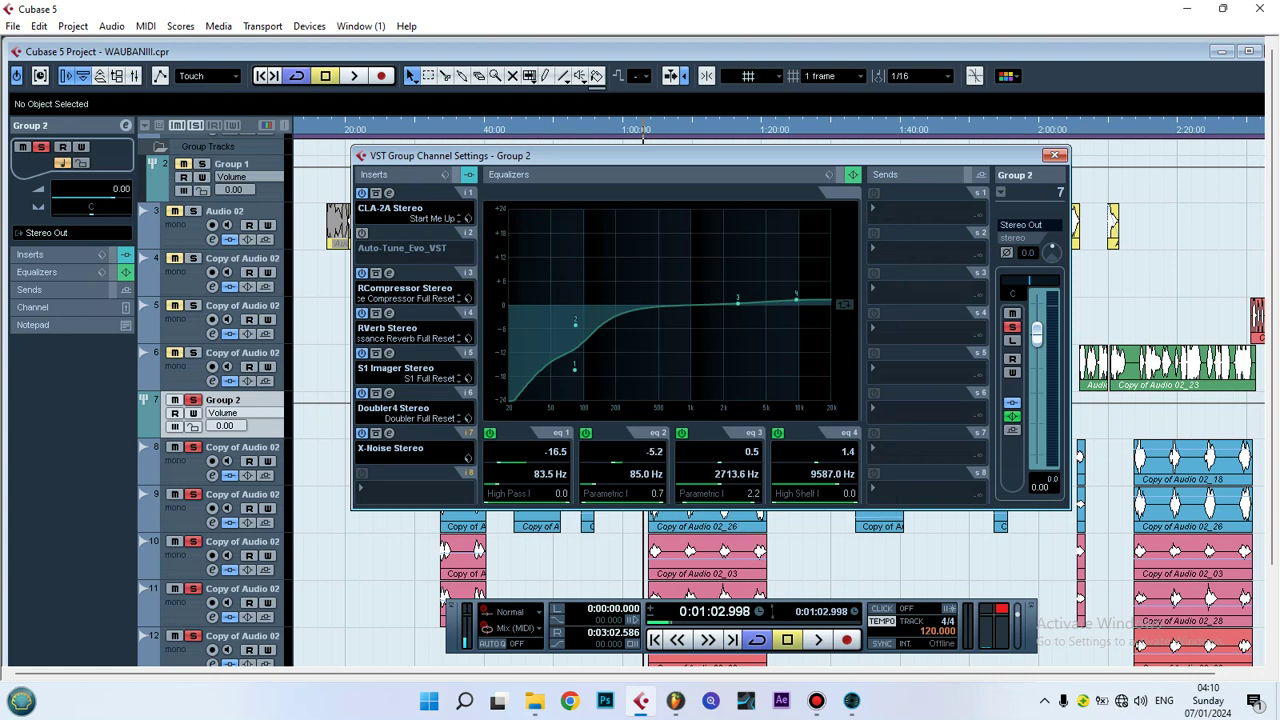
# - Inspect Group 2's S1 Imager, Doubler4 and X-Noise insert settings, and close the group's channel settings
pyautogui.click(389, 353)
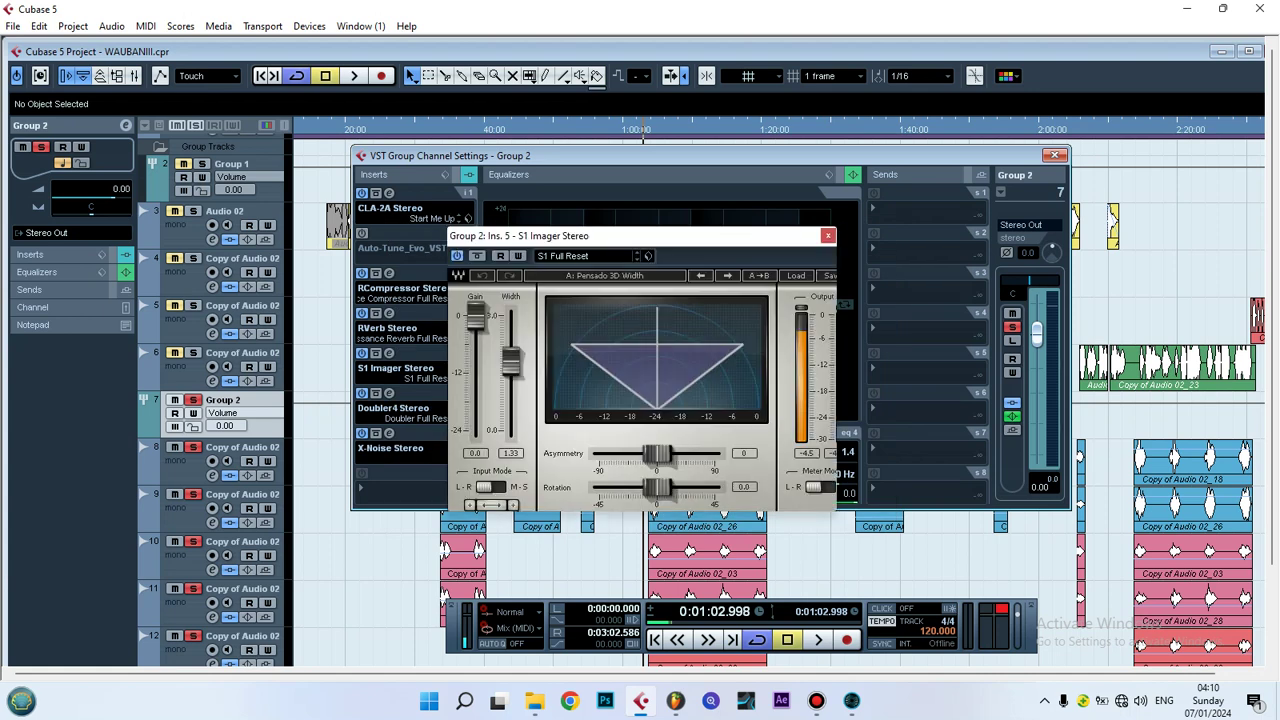
pyautogui.press('Escape')
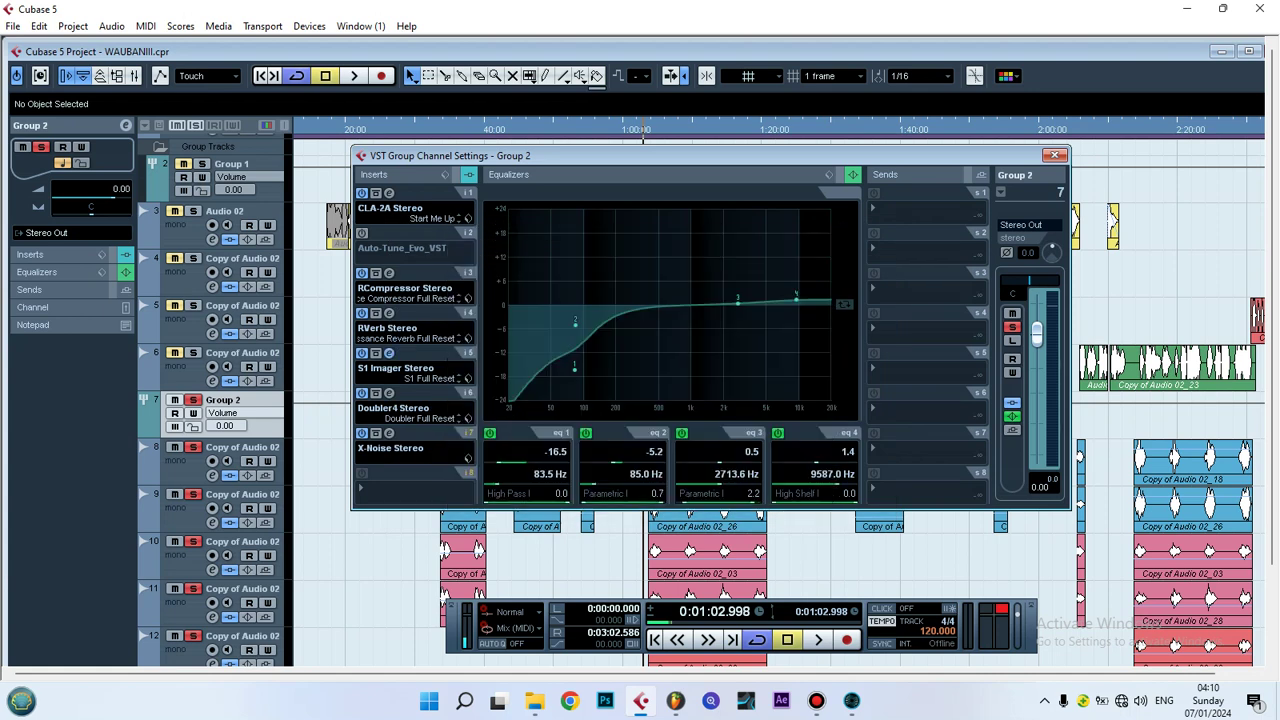
pyautogui.click(389, 393)
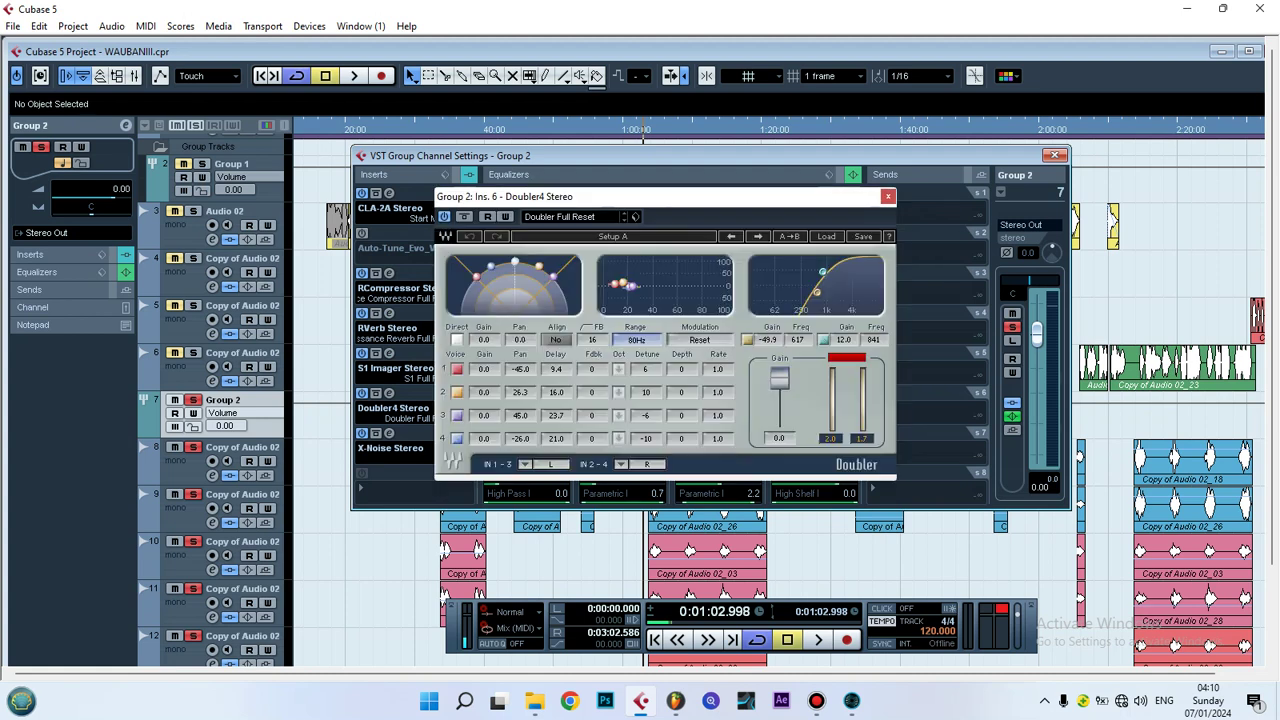
pyautogui.press('Escape')
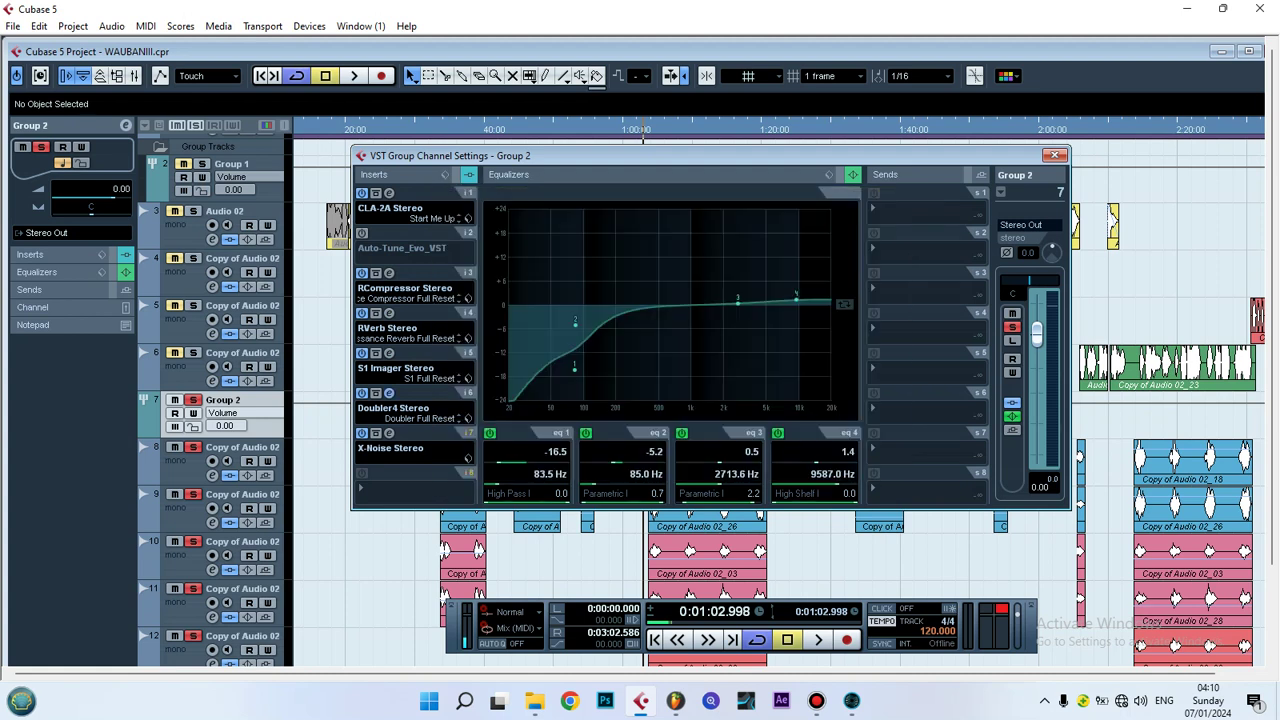
pyautogui.click(389, 433)
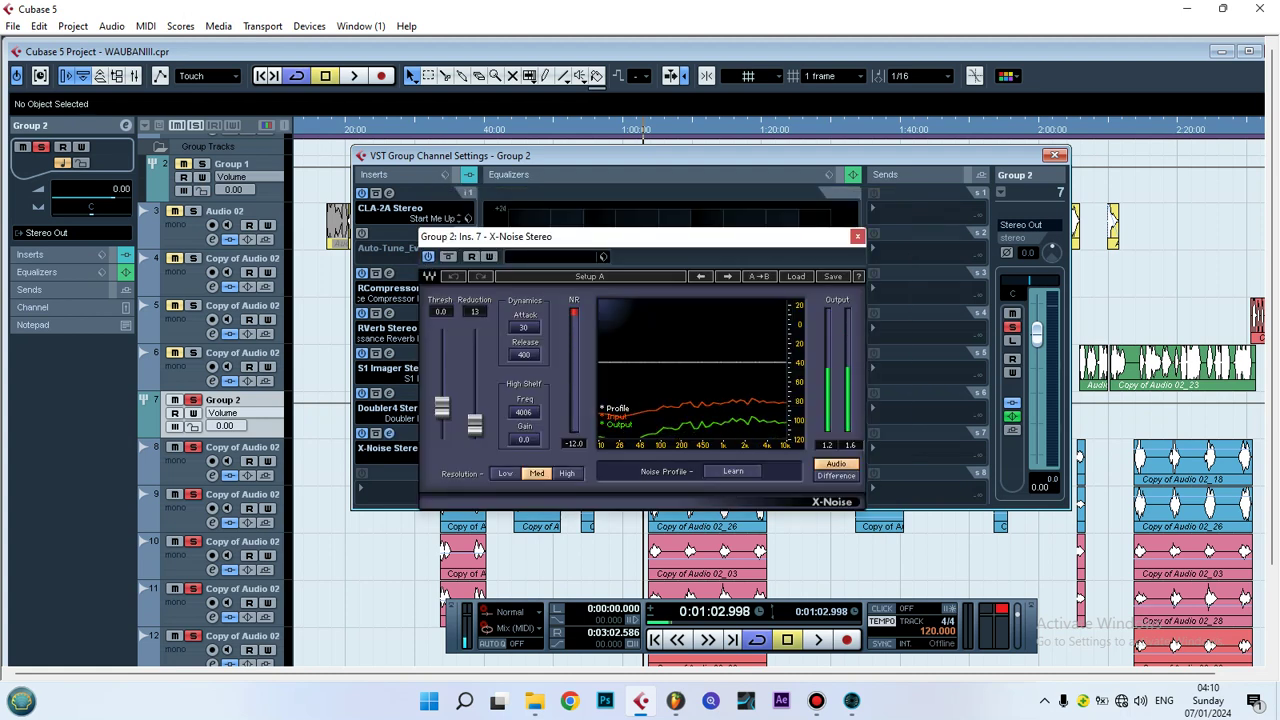
pyautogui.press('Escape')
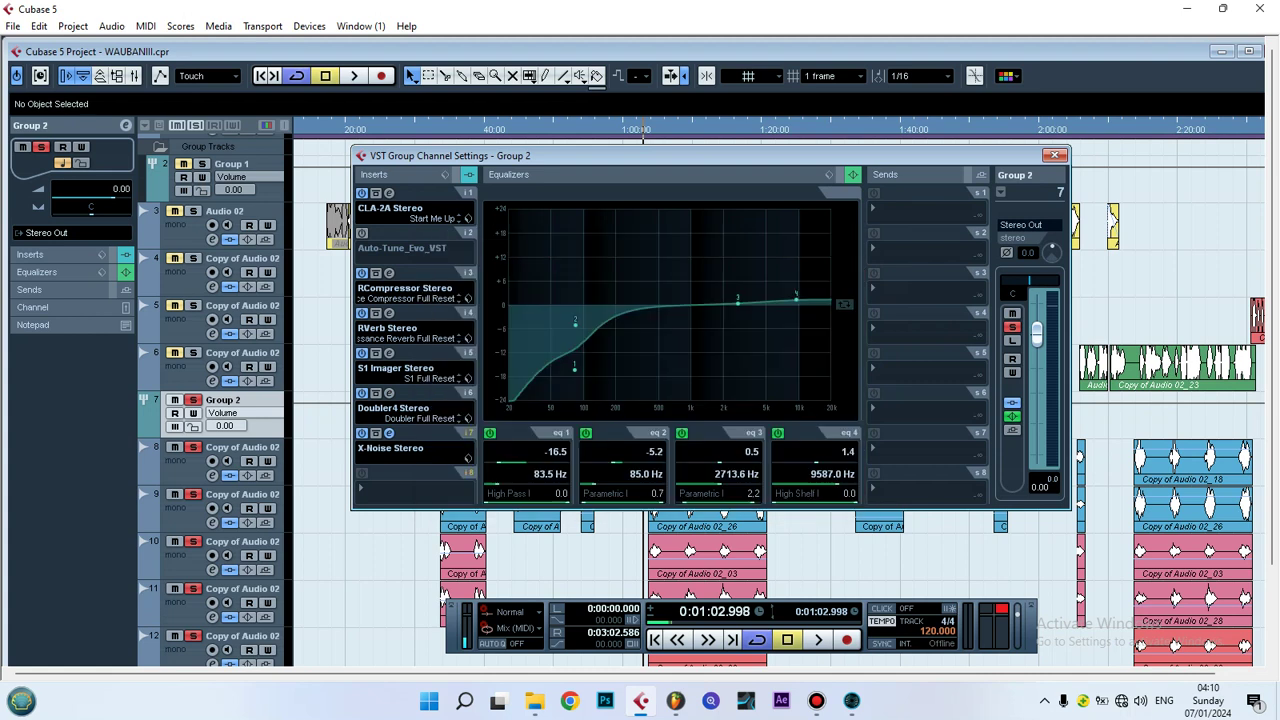
pyautogui.click(1055, 155)
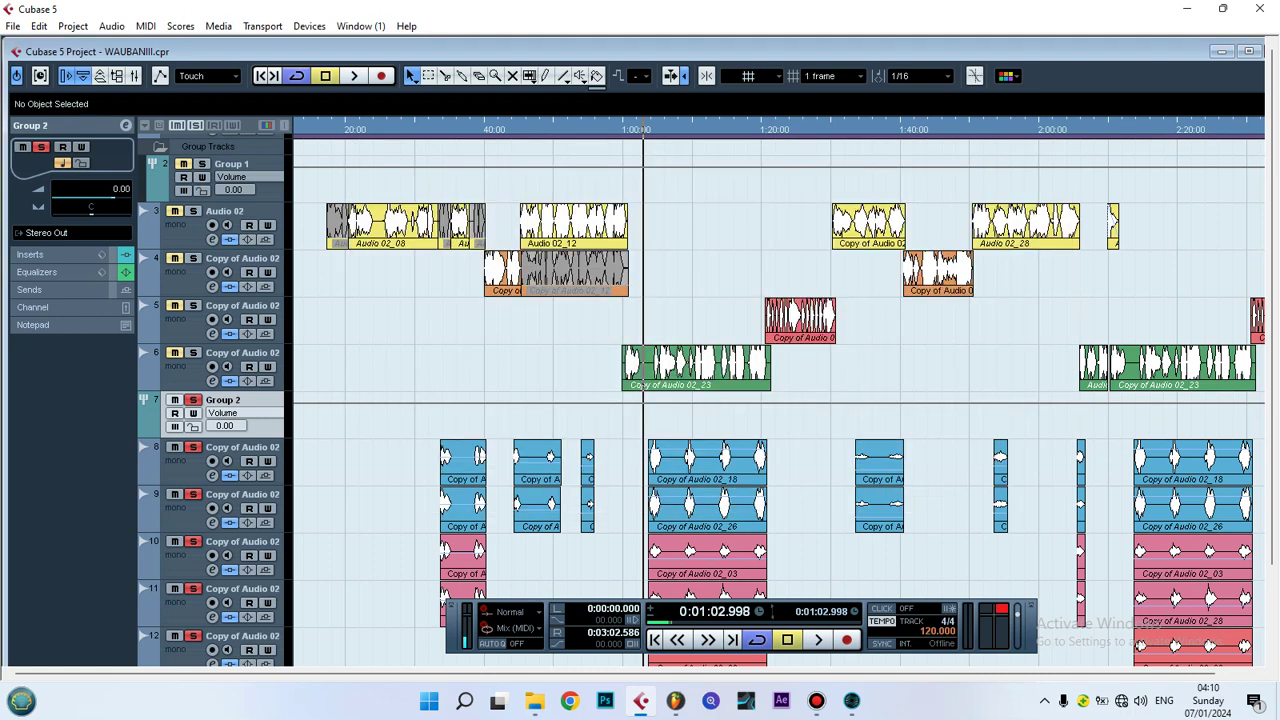
# - Play the full arrangement with nothing soloed, review the beat and vocal clips along the timeline, and stop playback
pyautogui.press('space')
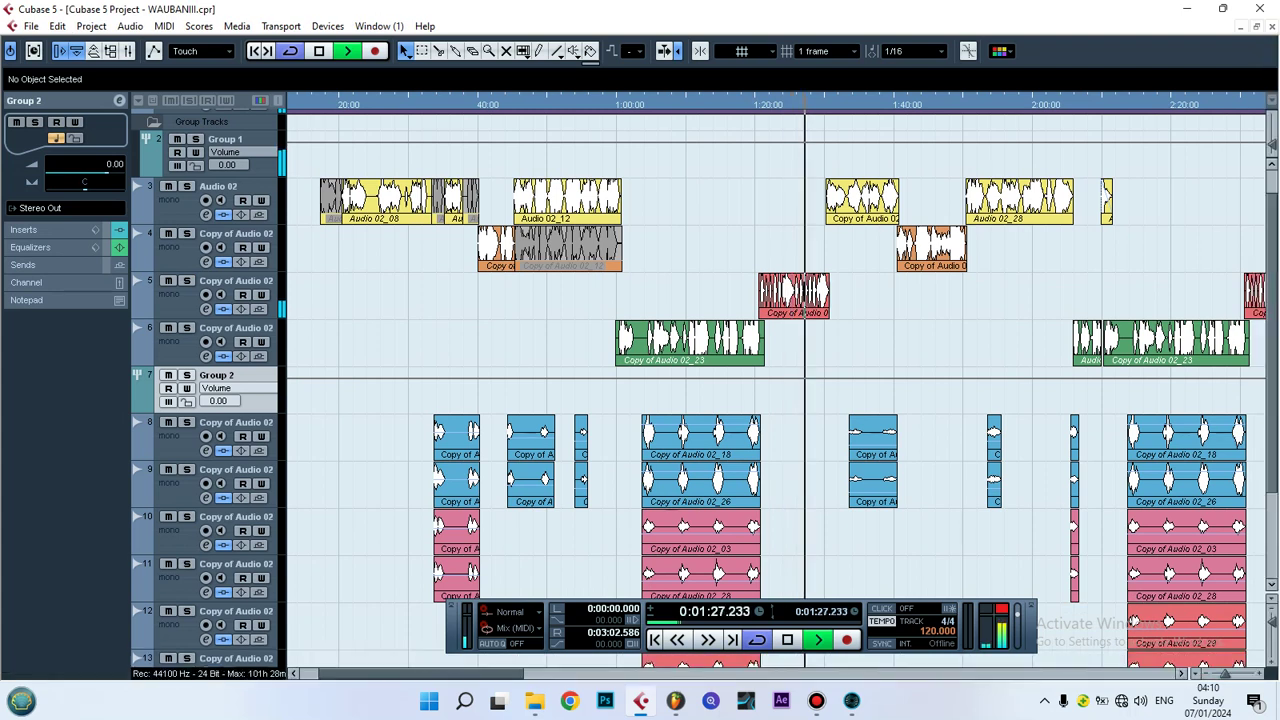
pyautogui.scroll(1, 700, 390)
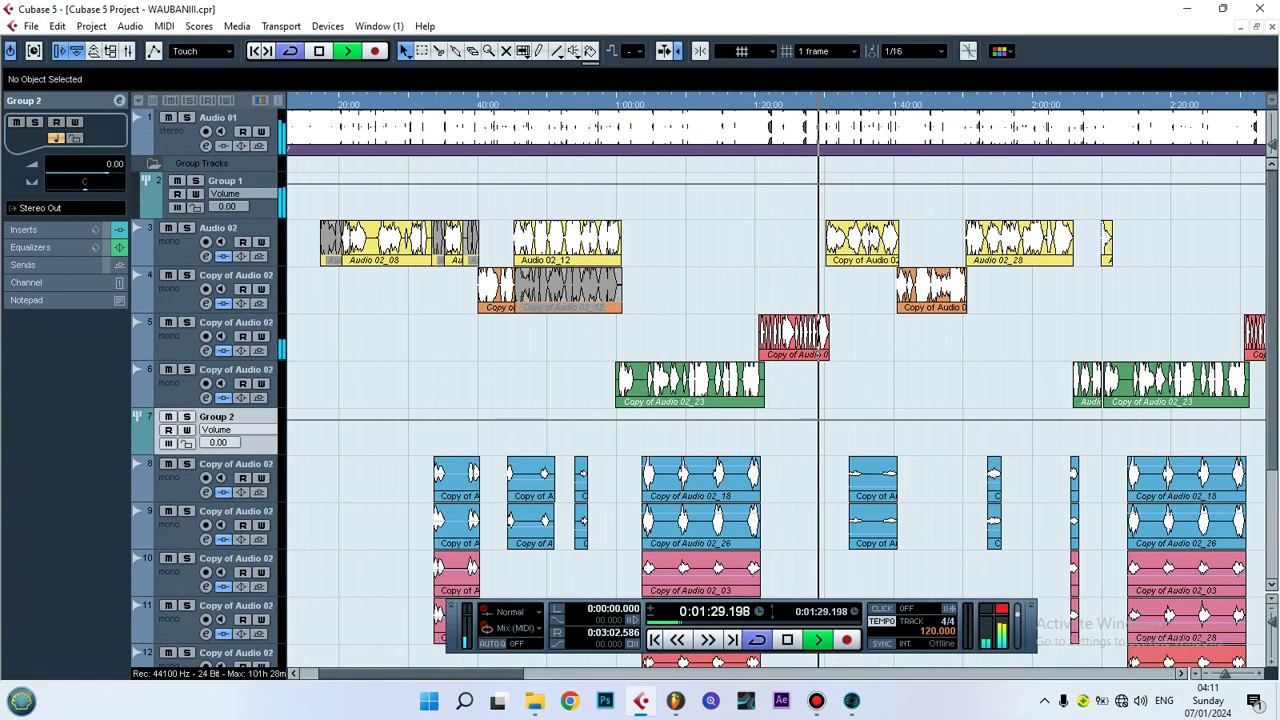
pyautogui.hscroll(10, 700, 390)
pyautogui.hscroll(-3, 700, 390)
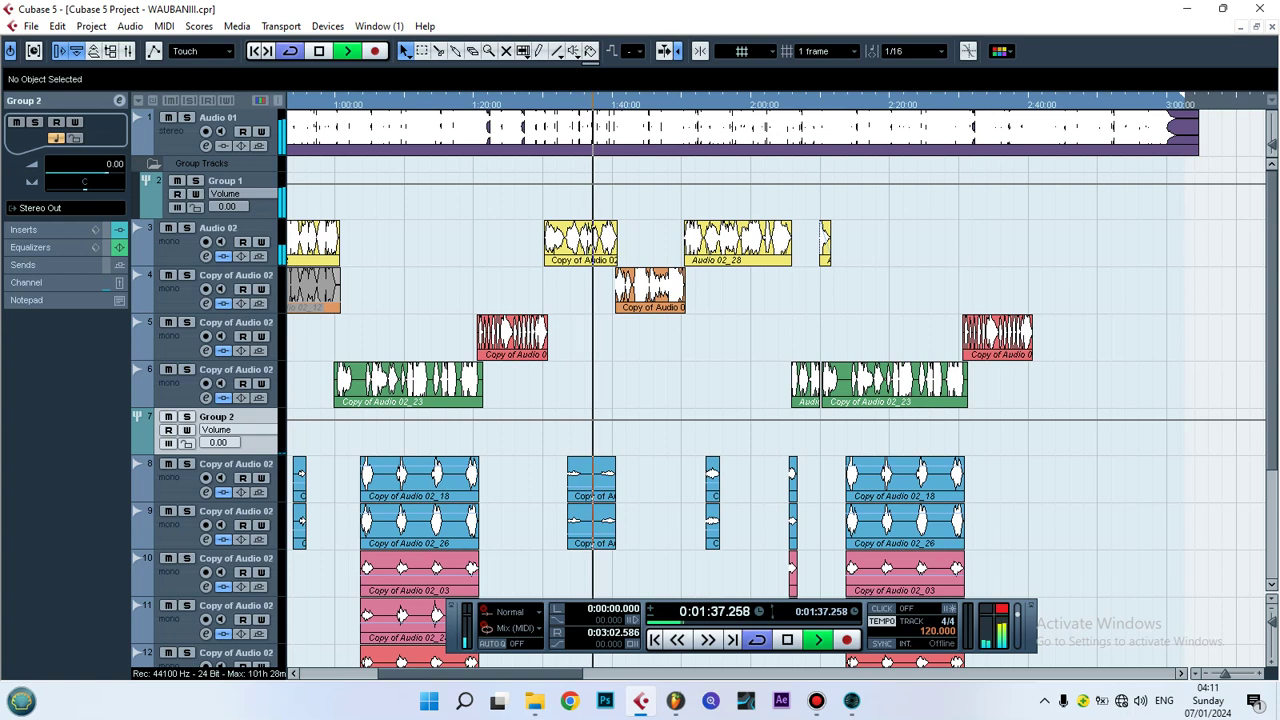
pyautogui.hscroll(-5, 770, 390)
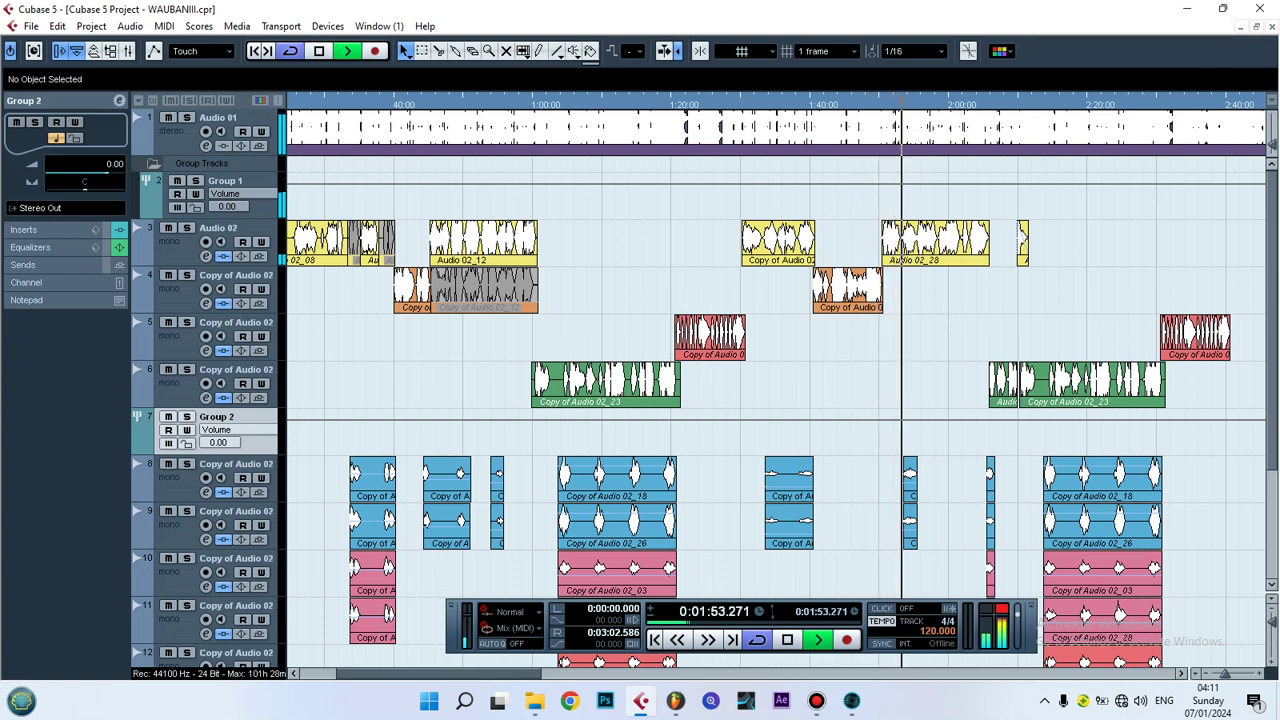
pyautogui.press('space')
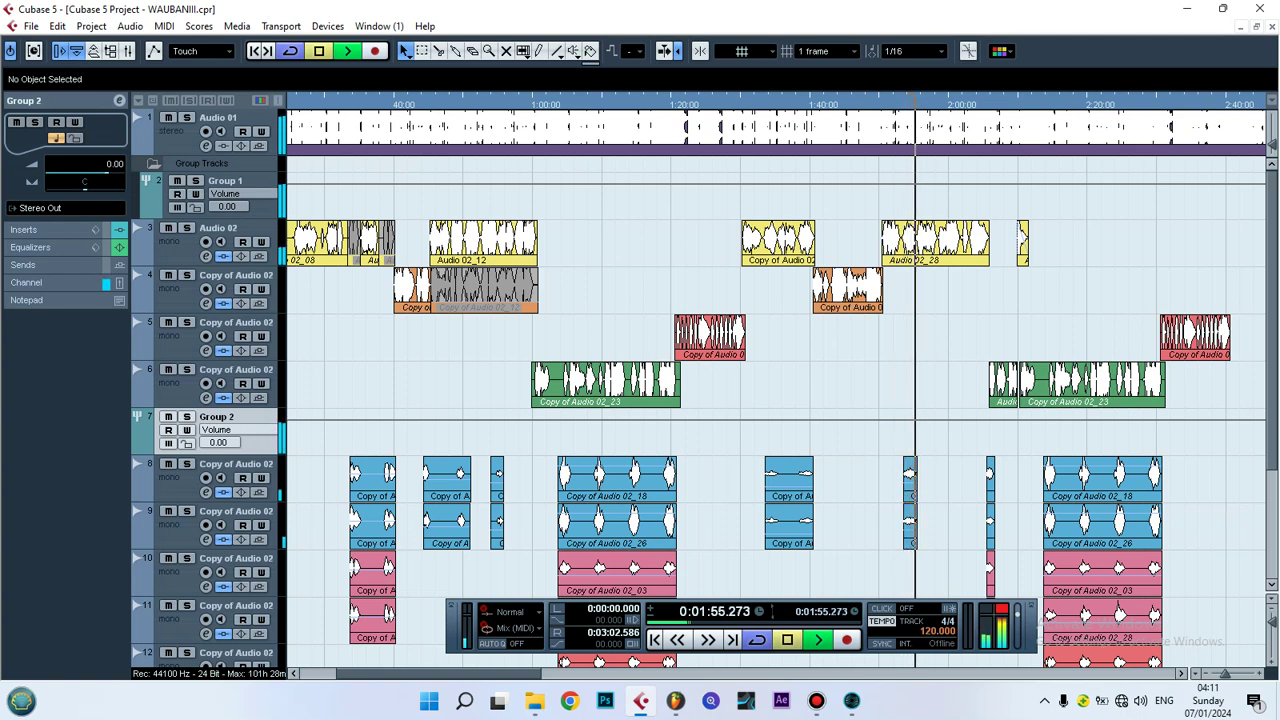
# - Minimize the Cubase project, play the "Fall in Love" MP3 from the AUDIO FILES folder, and close the media player
pyautogui.click(1187, 8)
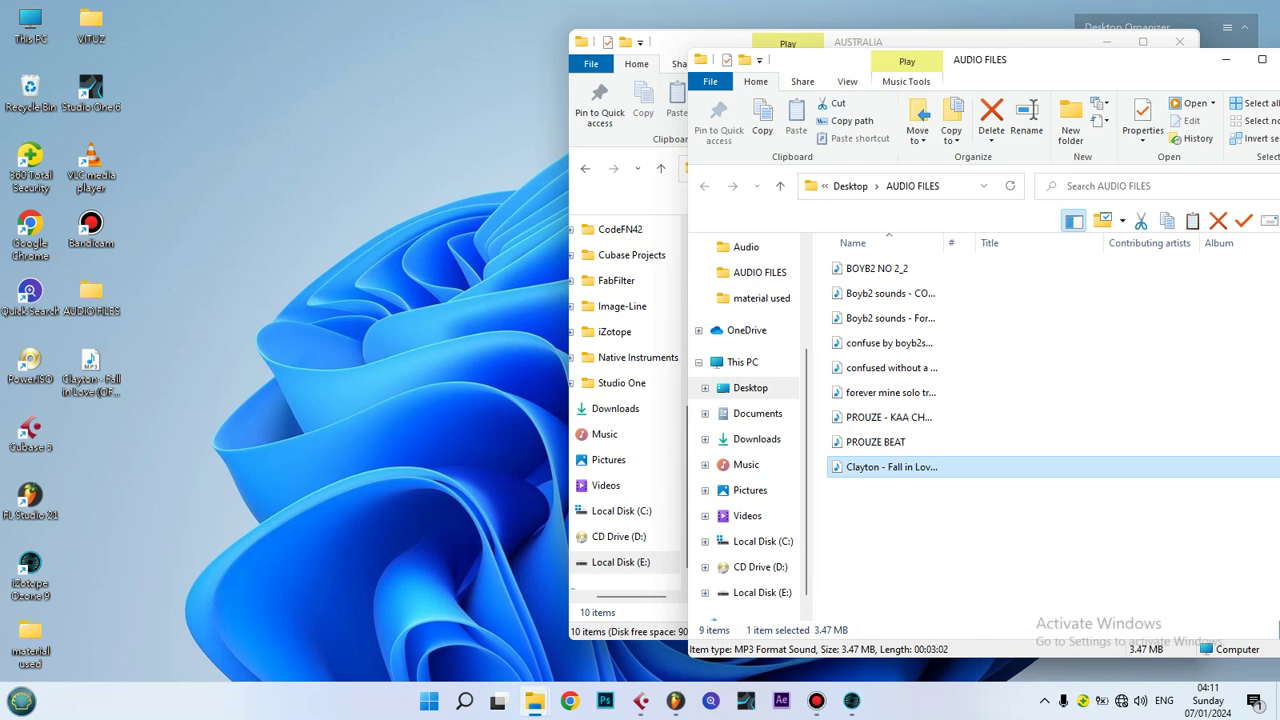
pyautogui.press('Return')
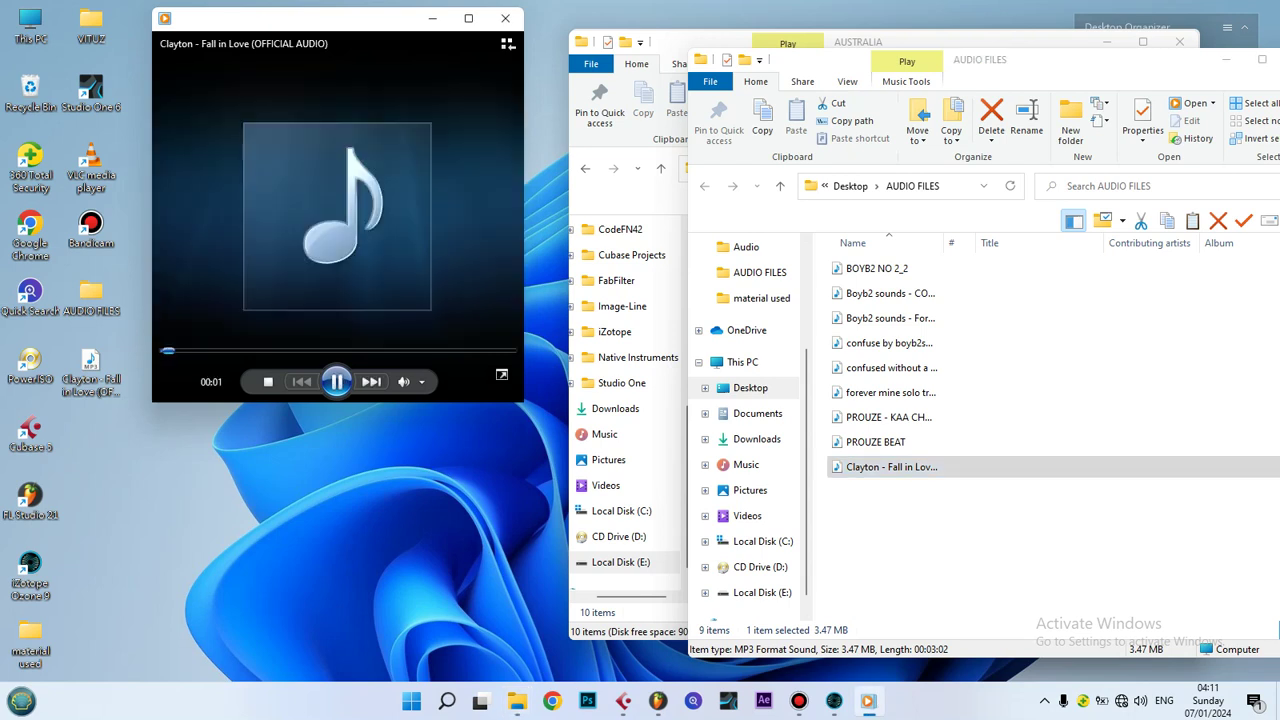
pyautogui.moveTo(343, 23); pyautogui.dragTo(471, 23)
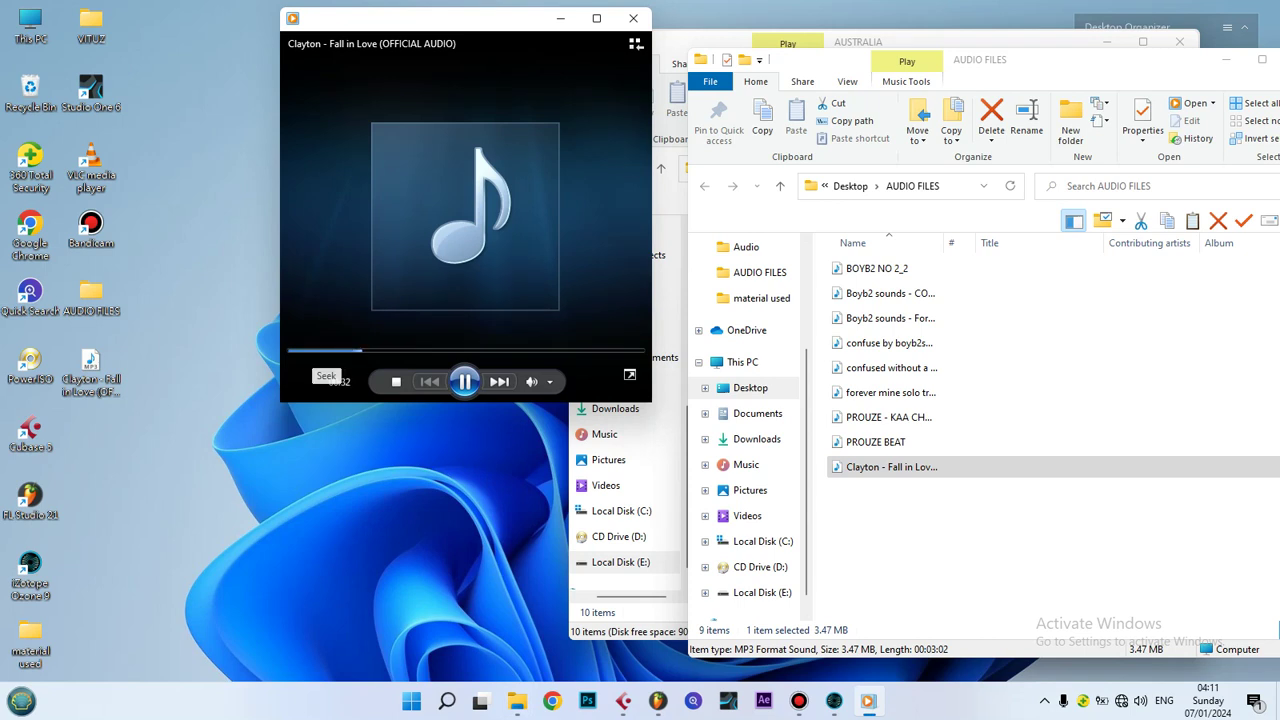
pyautogui.moveTo(549, 382)
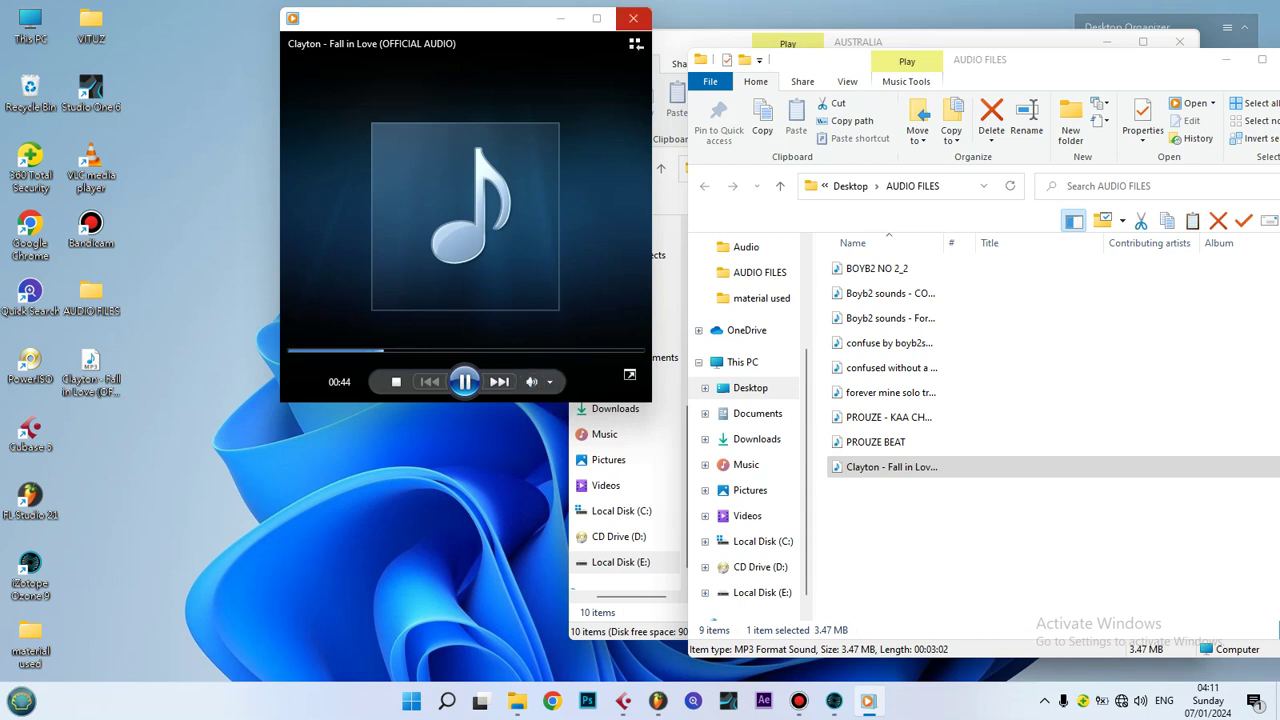
pyautogui.click(633, 18)
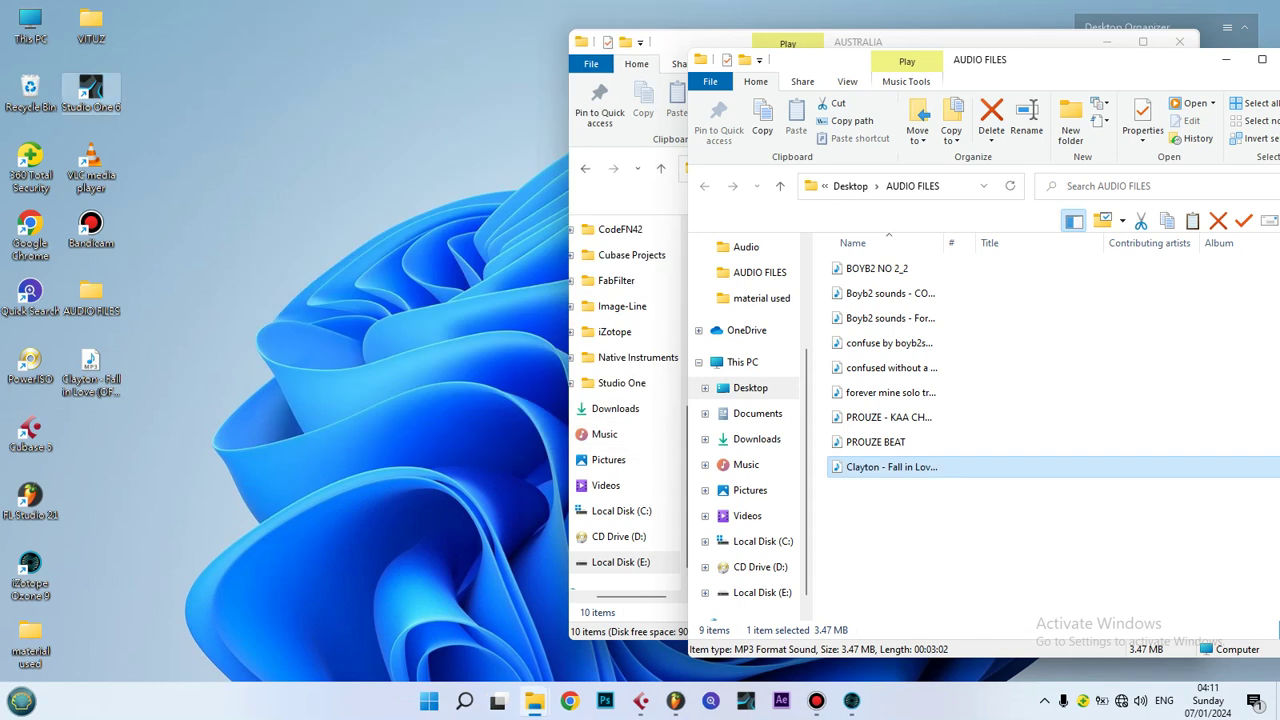
# - Launch Studio One 6 and close the AUSTRALIA and VITUZ folder windows
pyautogui.click(745, 700)
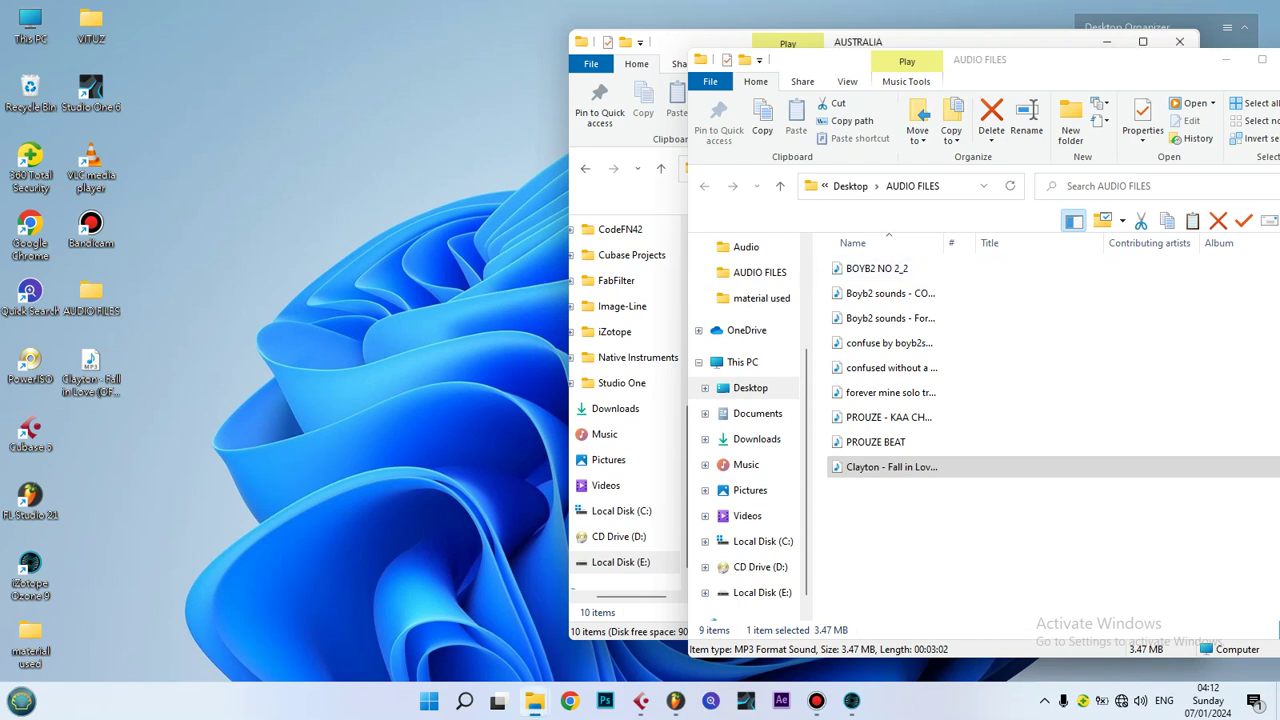
pyautogui.hotkey('alt', 'F4')
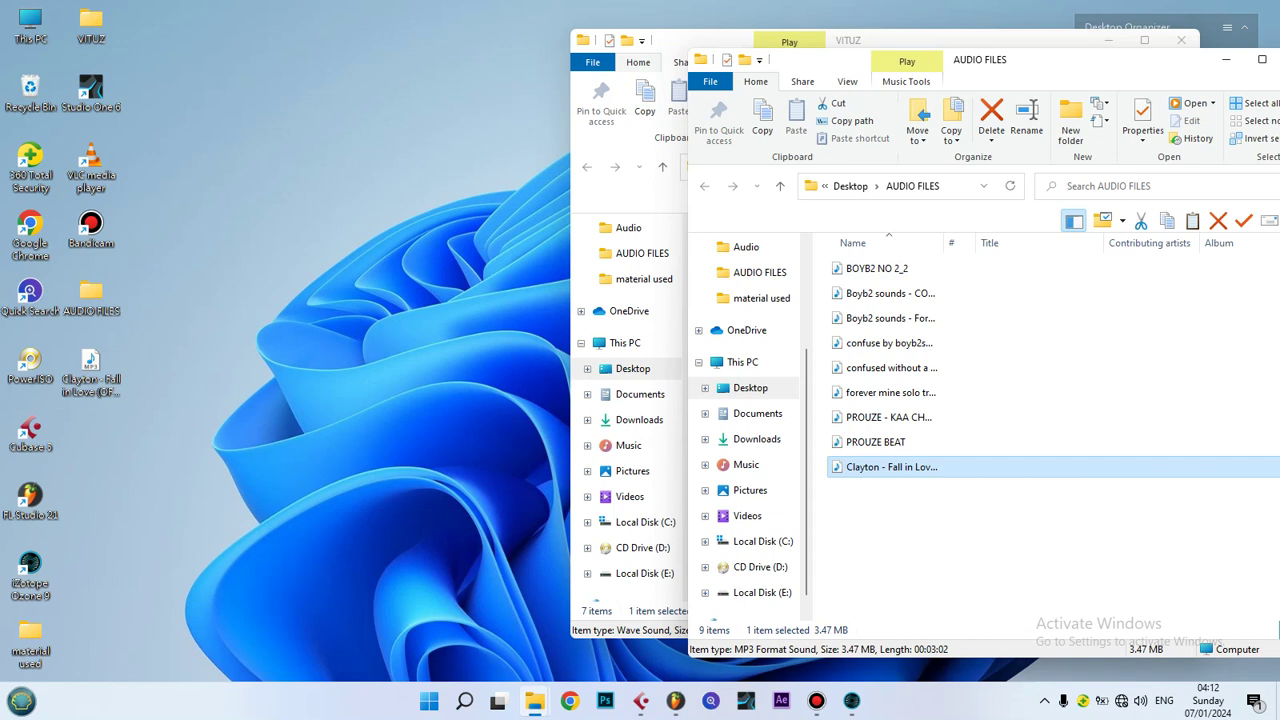
pyautogui.hotkey('alt', 'Tab')
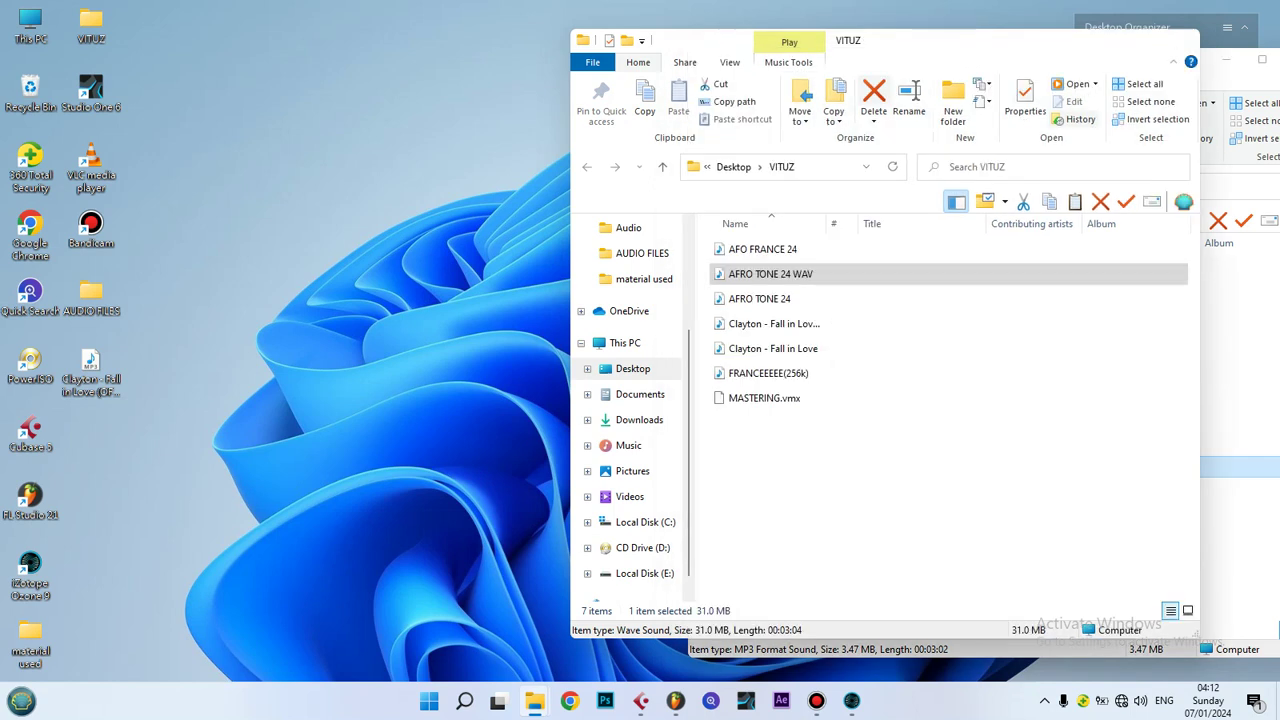
pyautogui.hotkey('alt', 'F4')
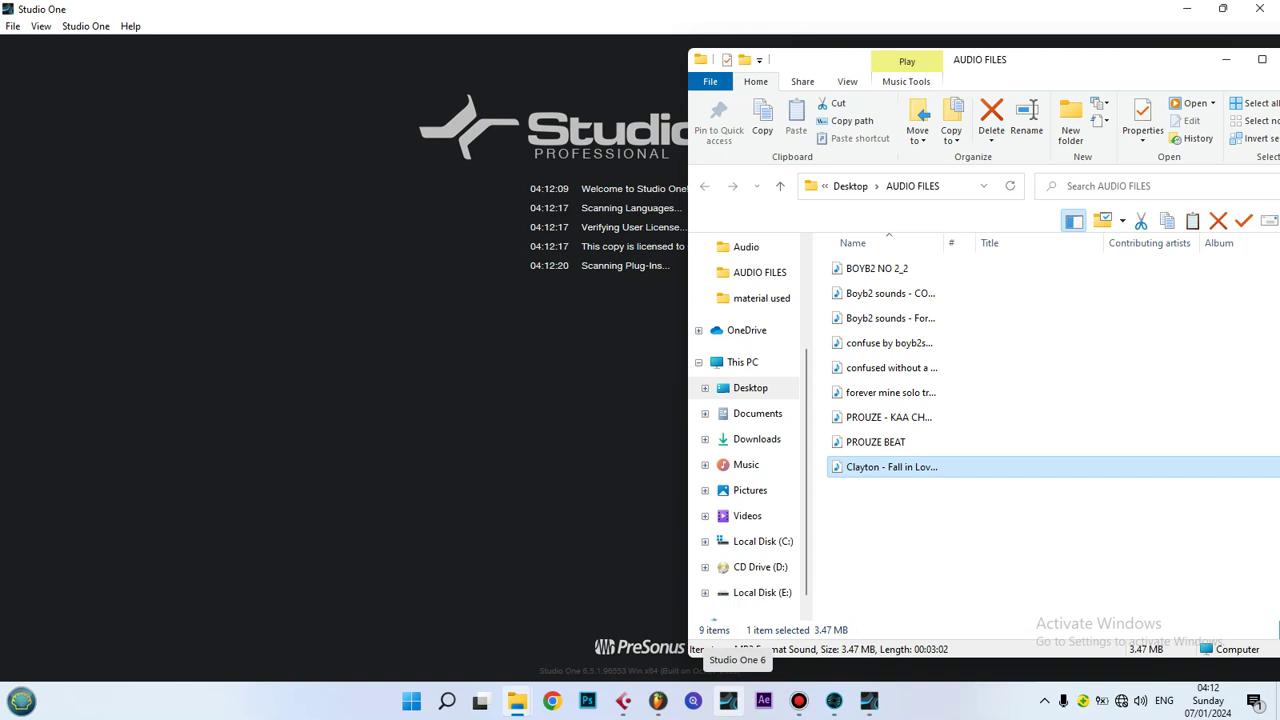
# - Create a new Master and Release project named New Project with a 44.1 kHz sample rate
pyautogui.click(728, 700)
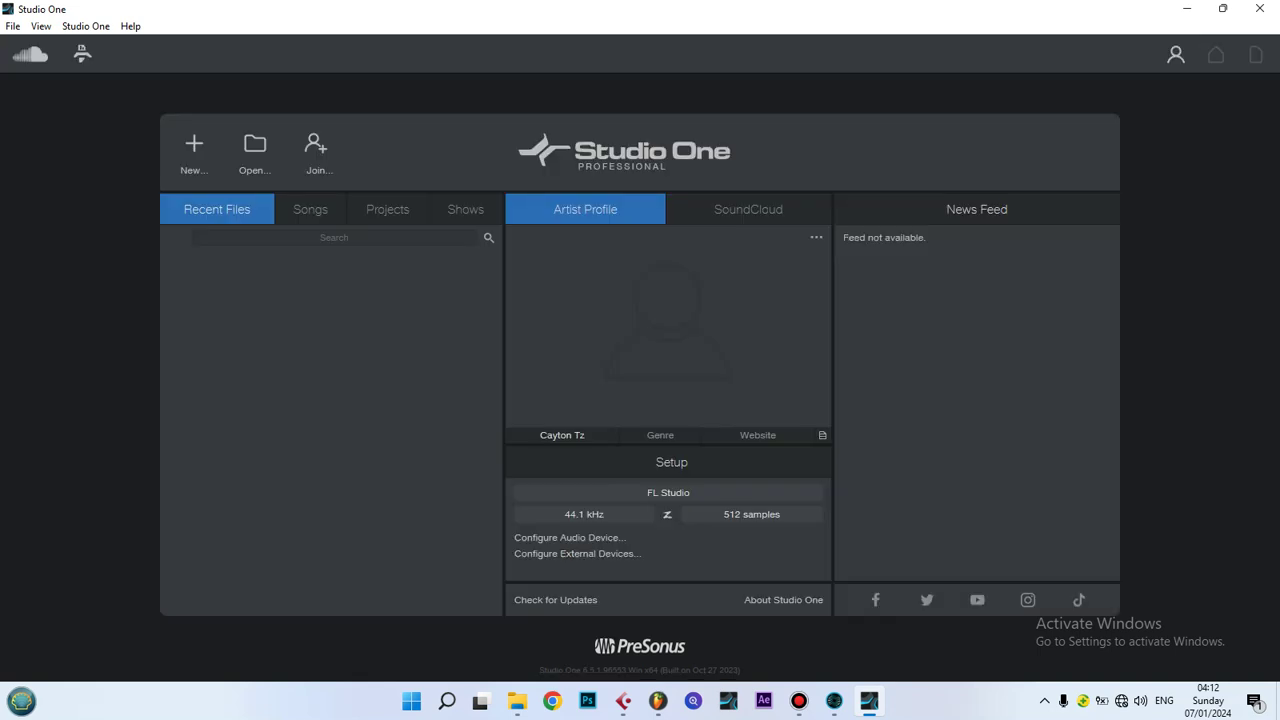
pyautogui.hotkey('ctrl', 'n')
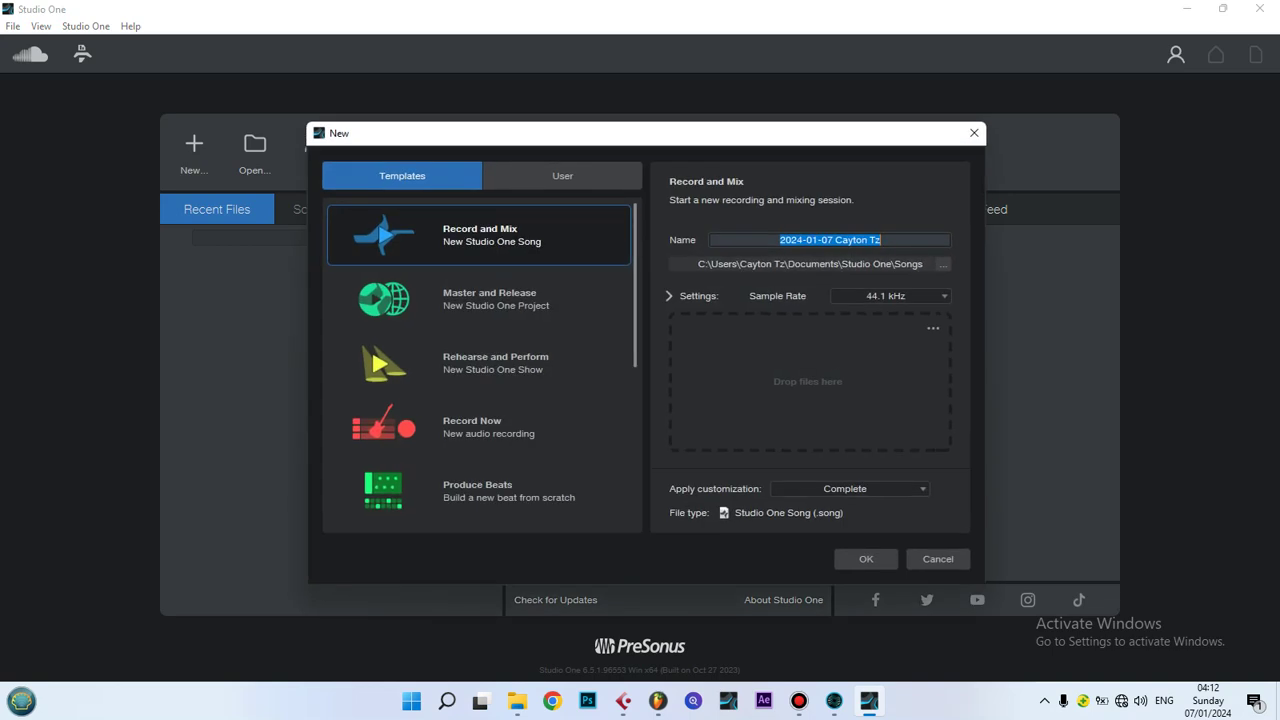
pyautogui.click(480, 298)
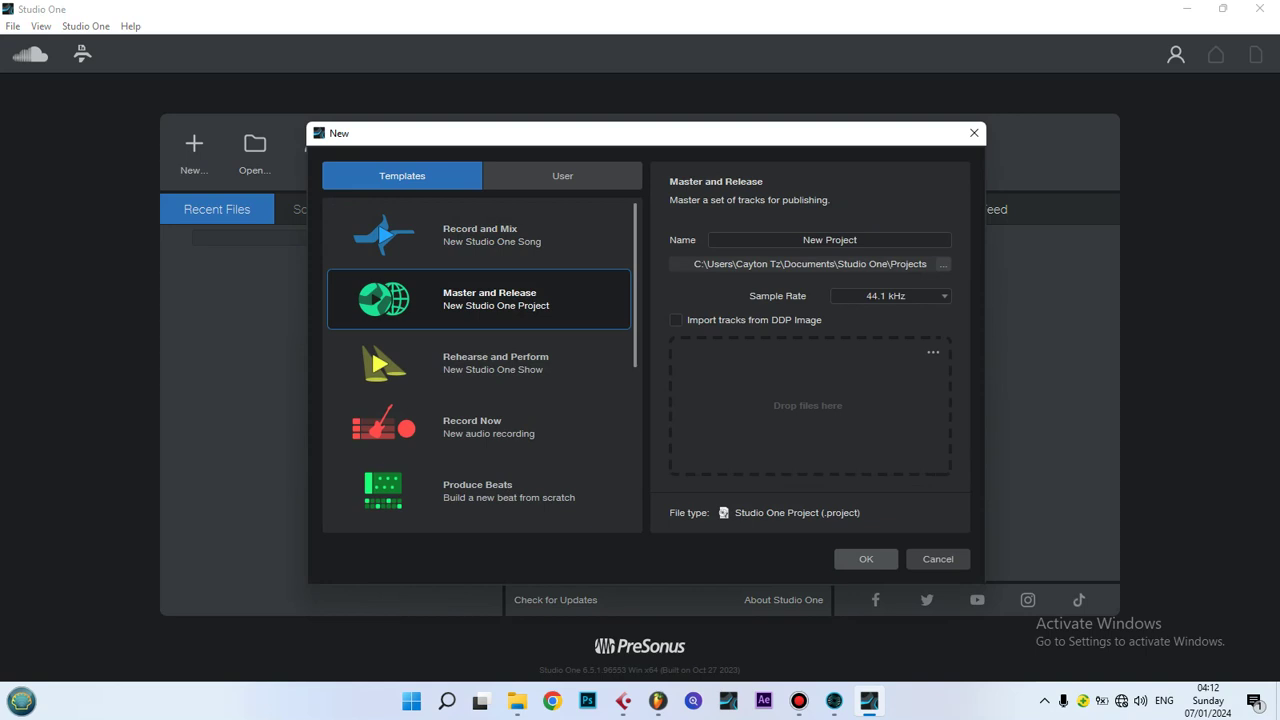
pyautogui.click(866, 559)
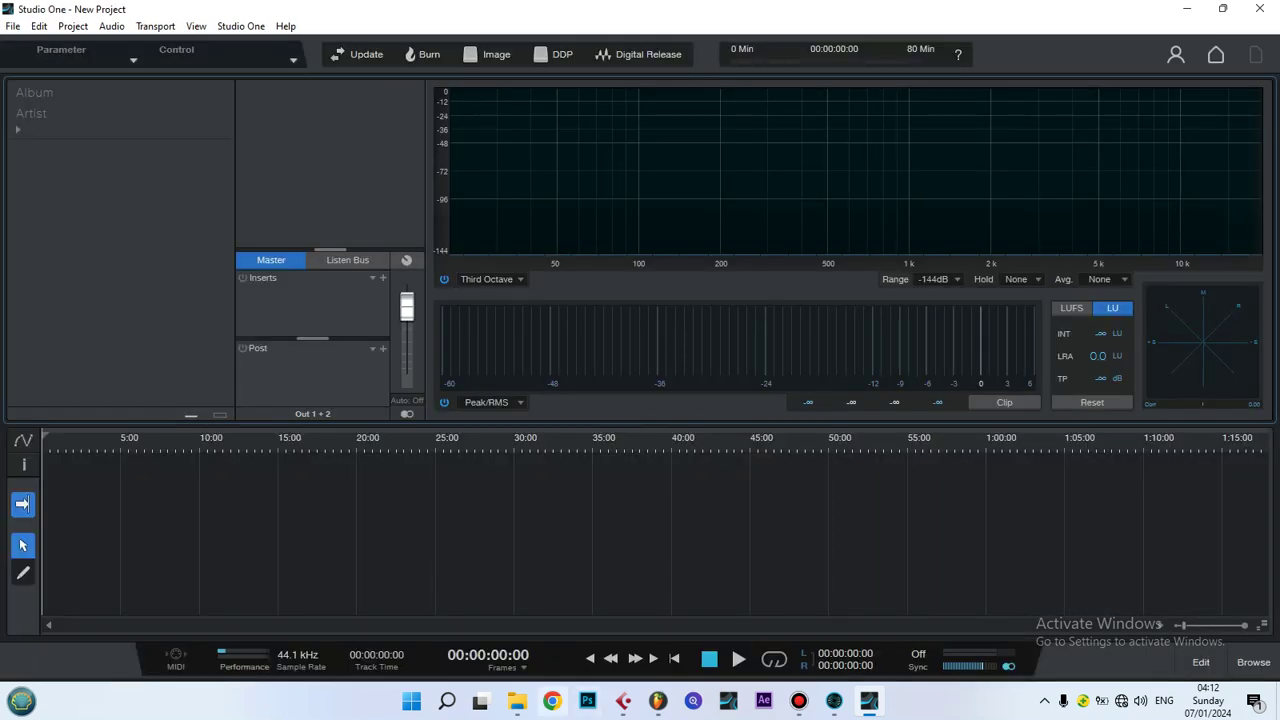
# - Look through the VITUZ and AUDIO FILES folders for the song file and minimize both windows
pyautogui.moveTo(517, 701)
pyautogui.click(516, 620)
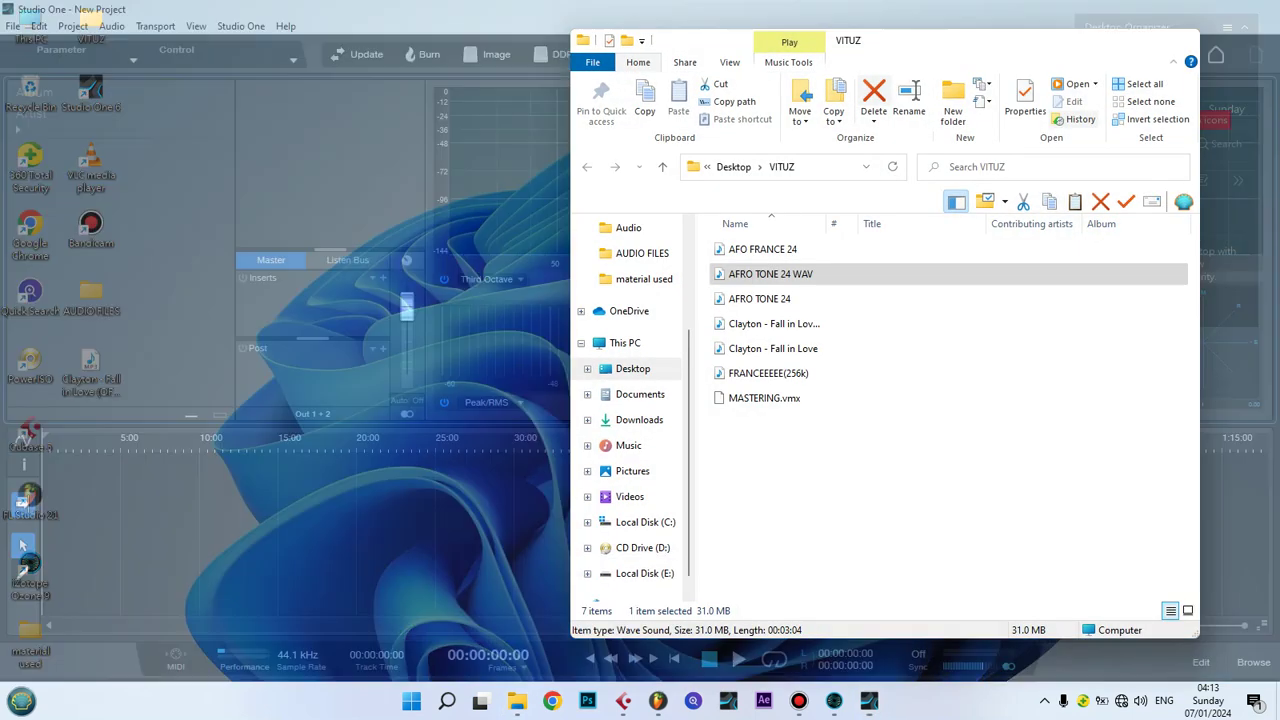
pyautogui.click(408, 625)
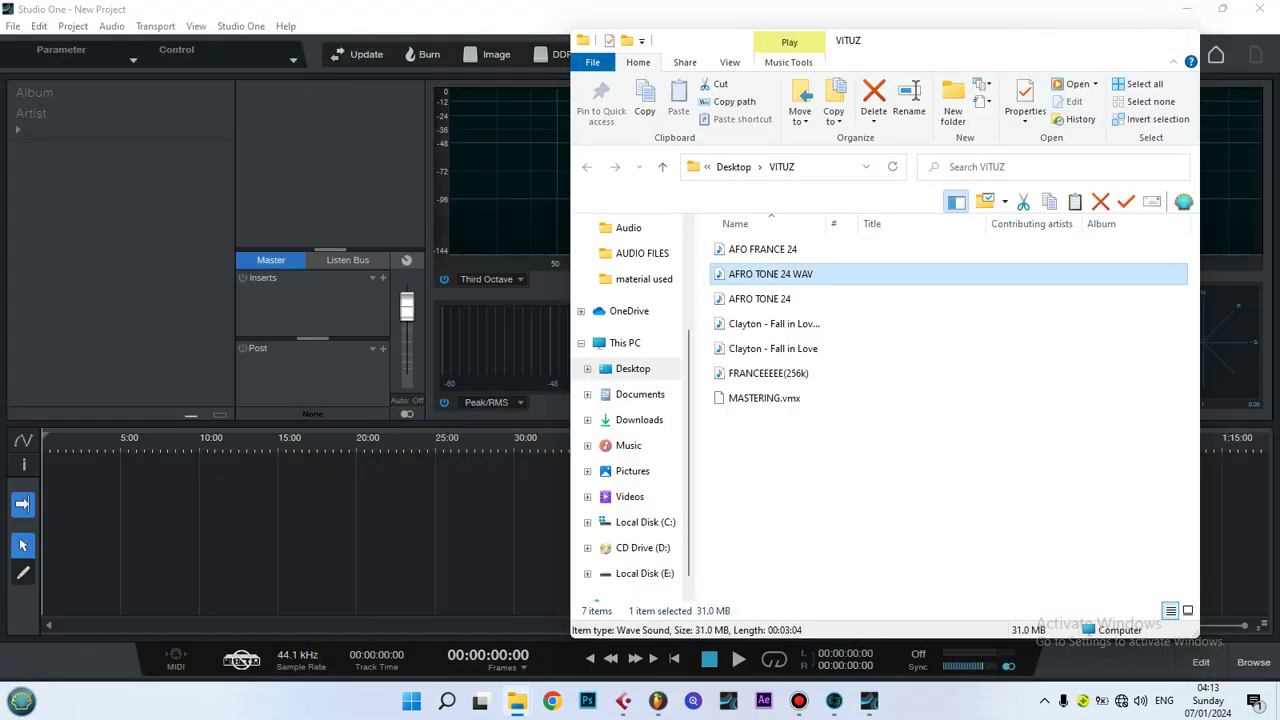
pyautogui.click(1108, 40)
pyautogui.moveTo(517, 701)
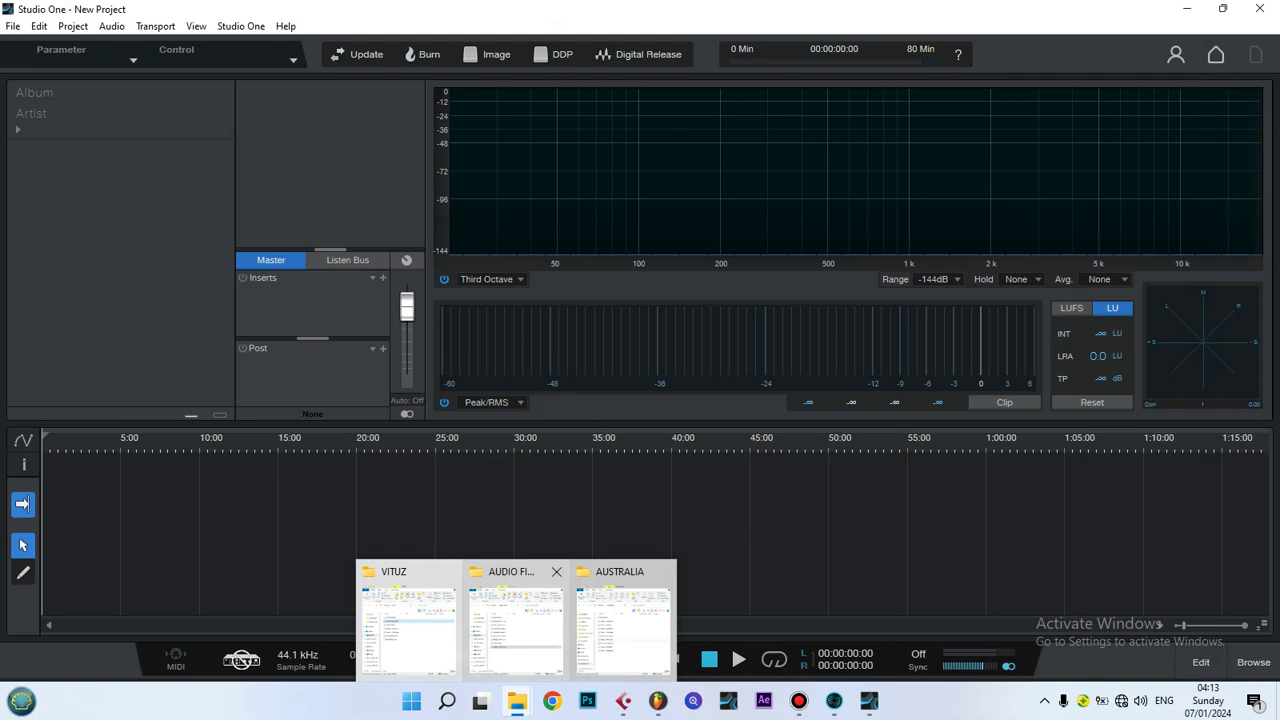
pyautogui.click(516, 620)
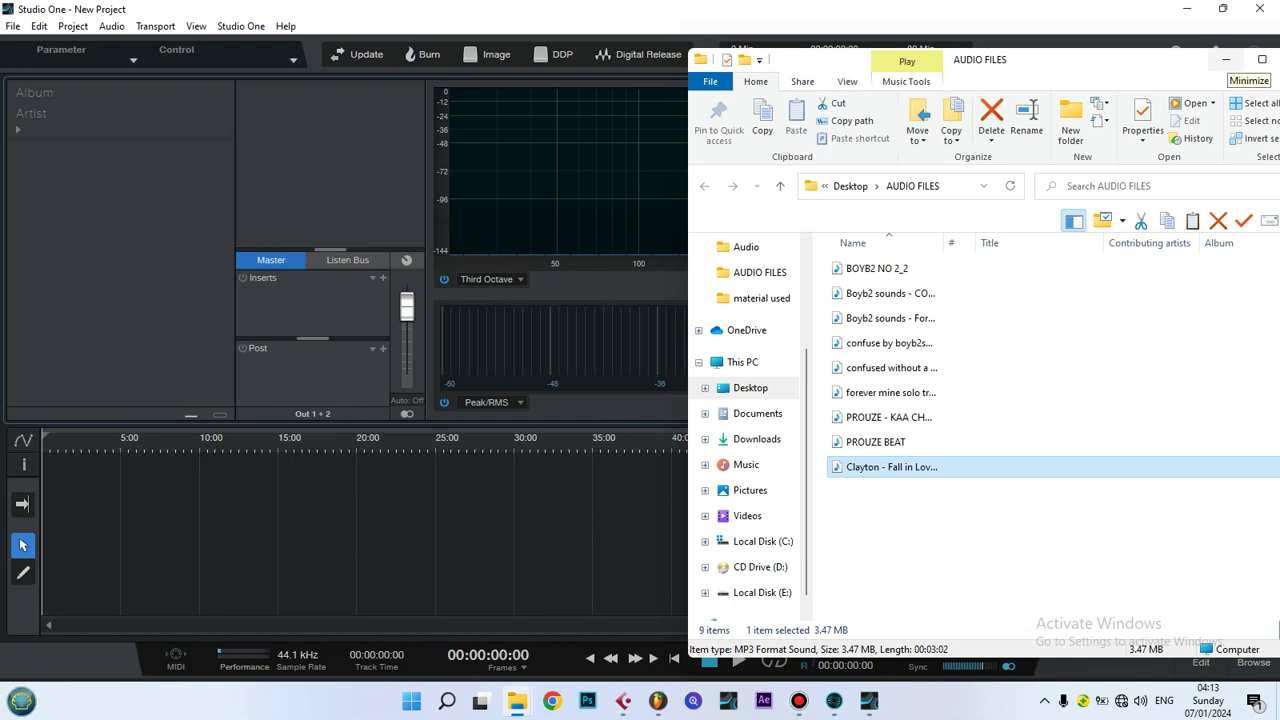
pyautogui.click(1226, 60)
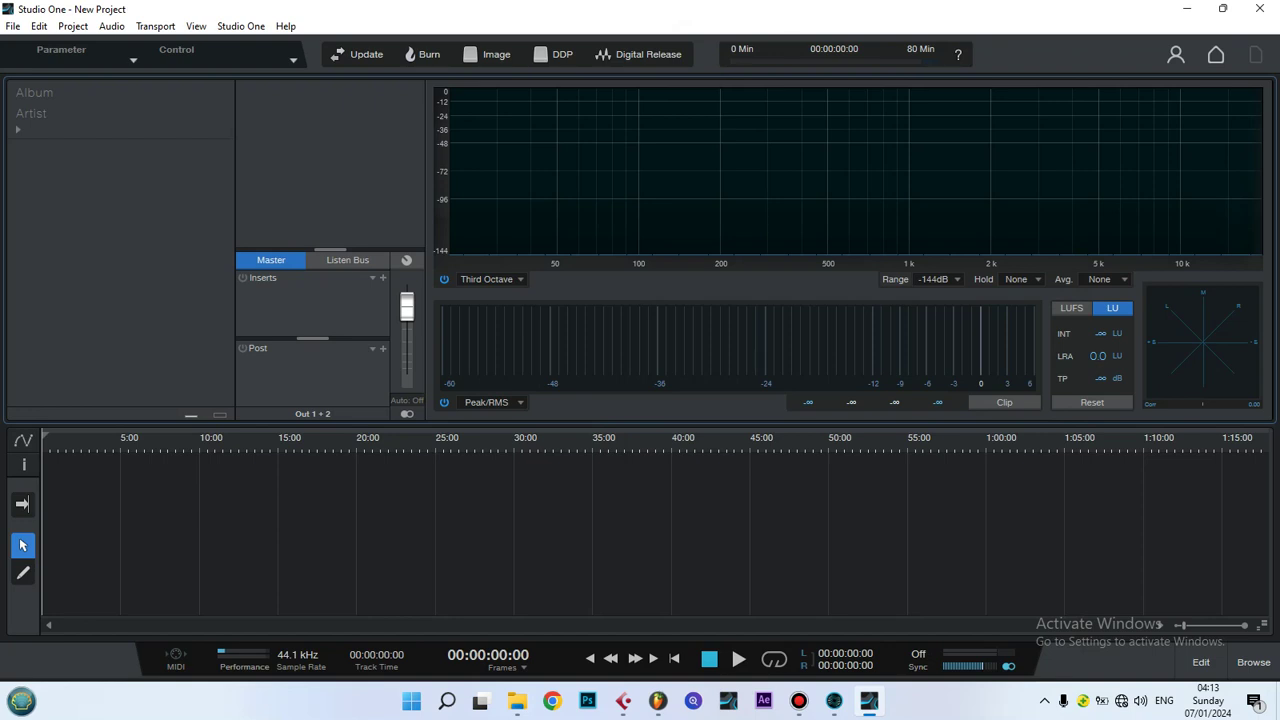
# - Place the "Fall in Love" MP3 from the AUDIO FILES folder at the start of the mastering project's timeline
pyautogui.press('e')
pyautogui.press('e')
pyautogui.press('e')
pyautogui.press('e')
pyautogui.press('e')
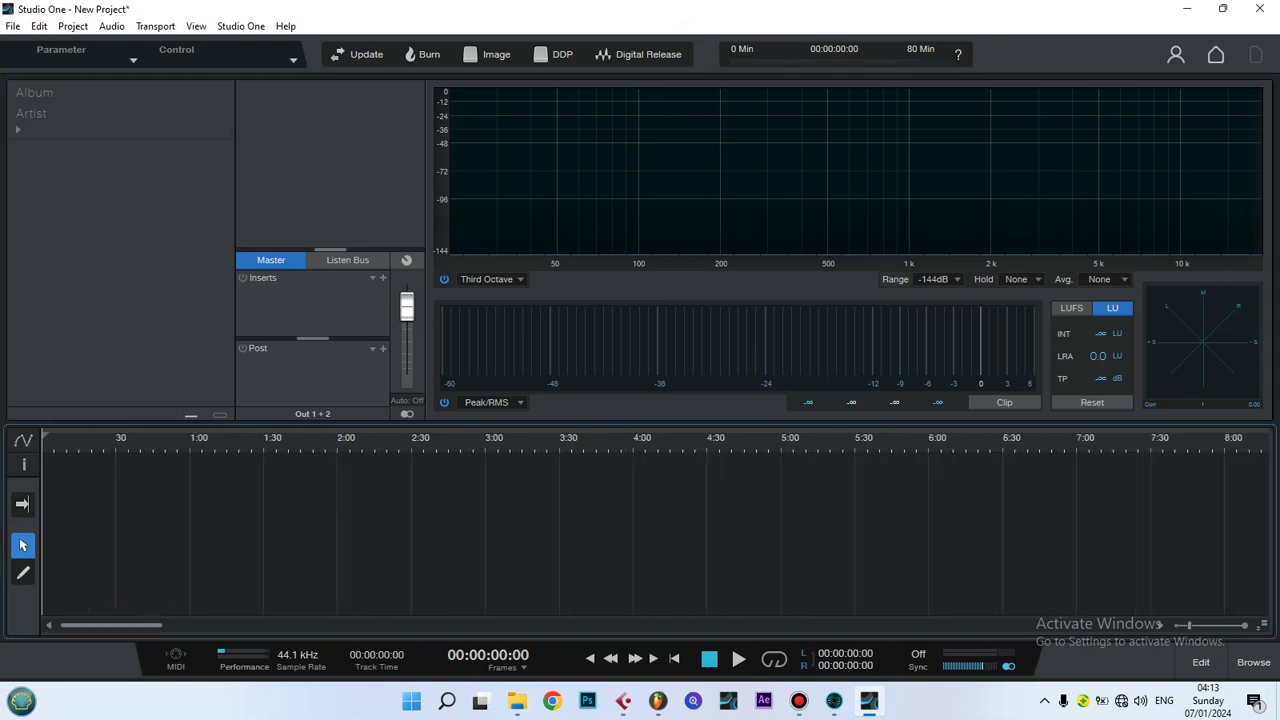
pyautogui.moveTo(517, 701)
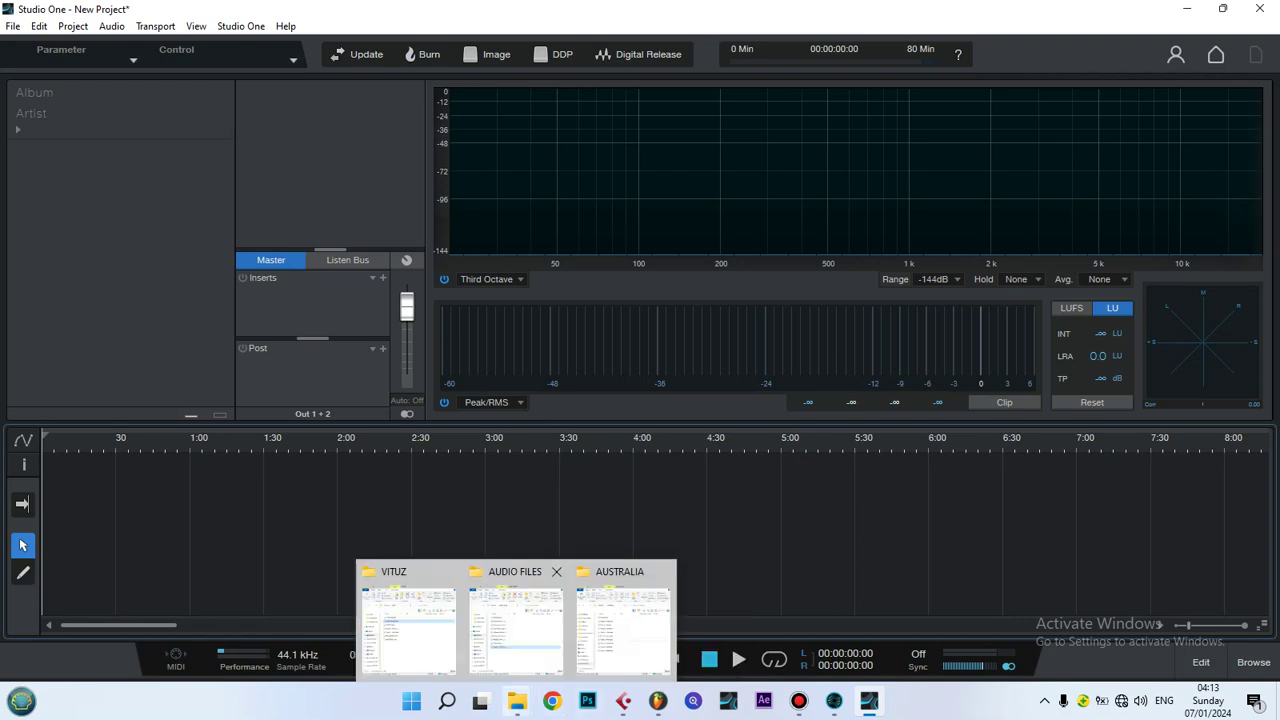
pyautogui.click(622, 620)
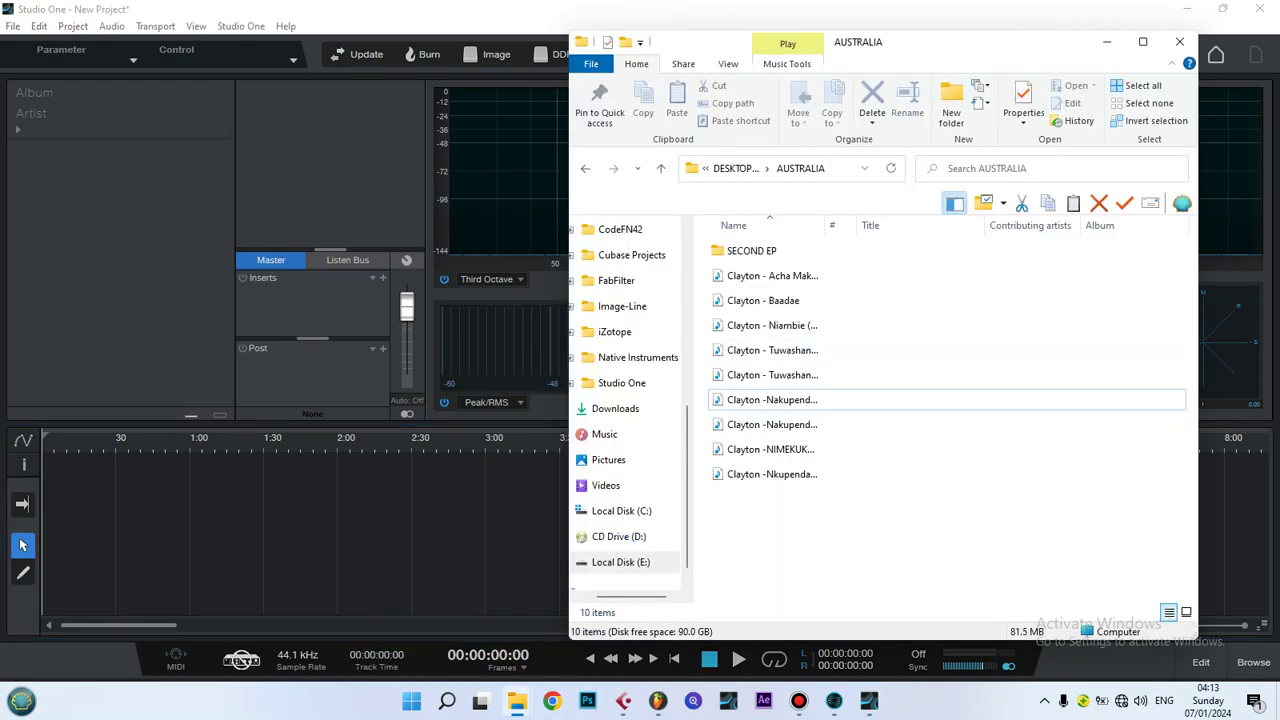
pyautogui.click(1106, 41)
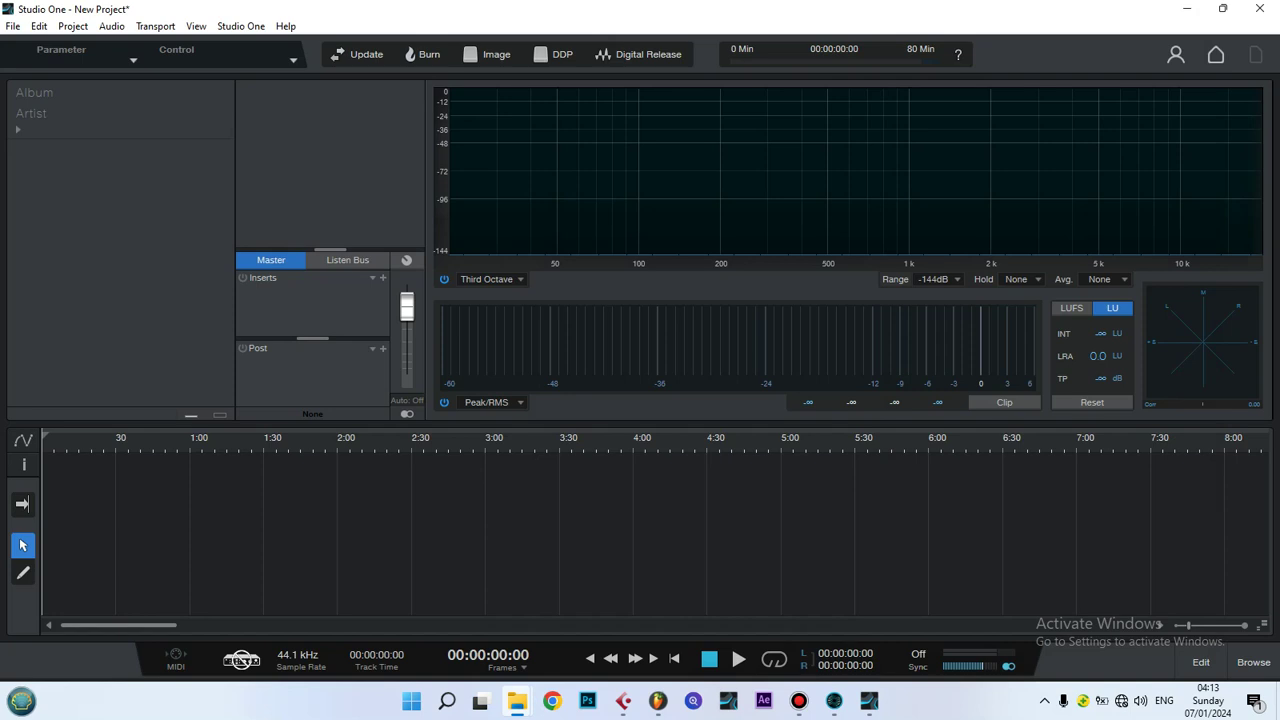
pyautogui.hotkey('alt', 'Tab')
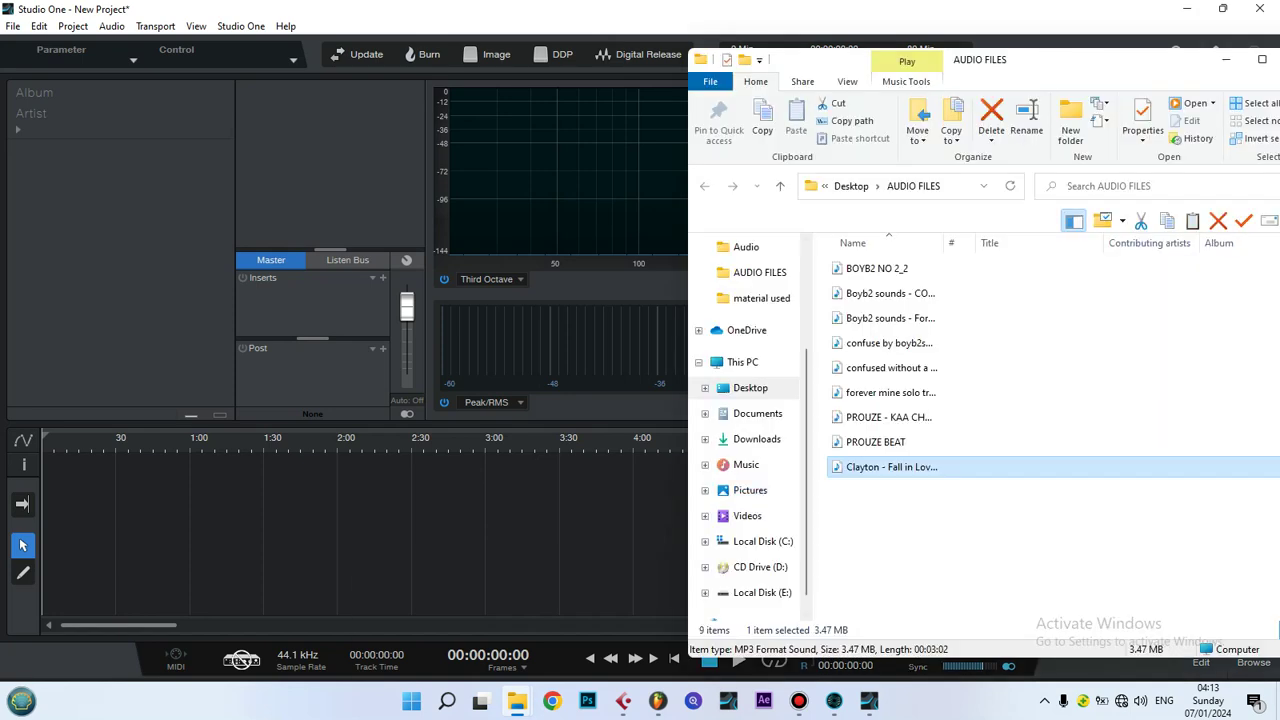
pyautogui.moveTo(890, 467); pyautogui.dragTo(120, 560)
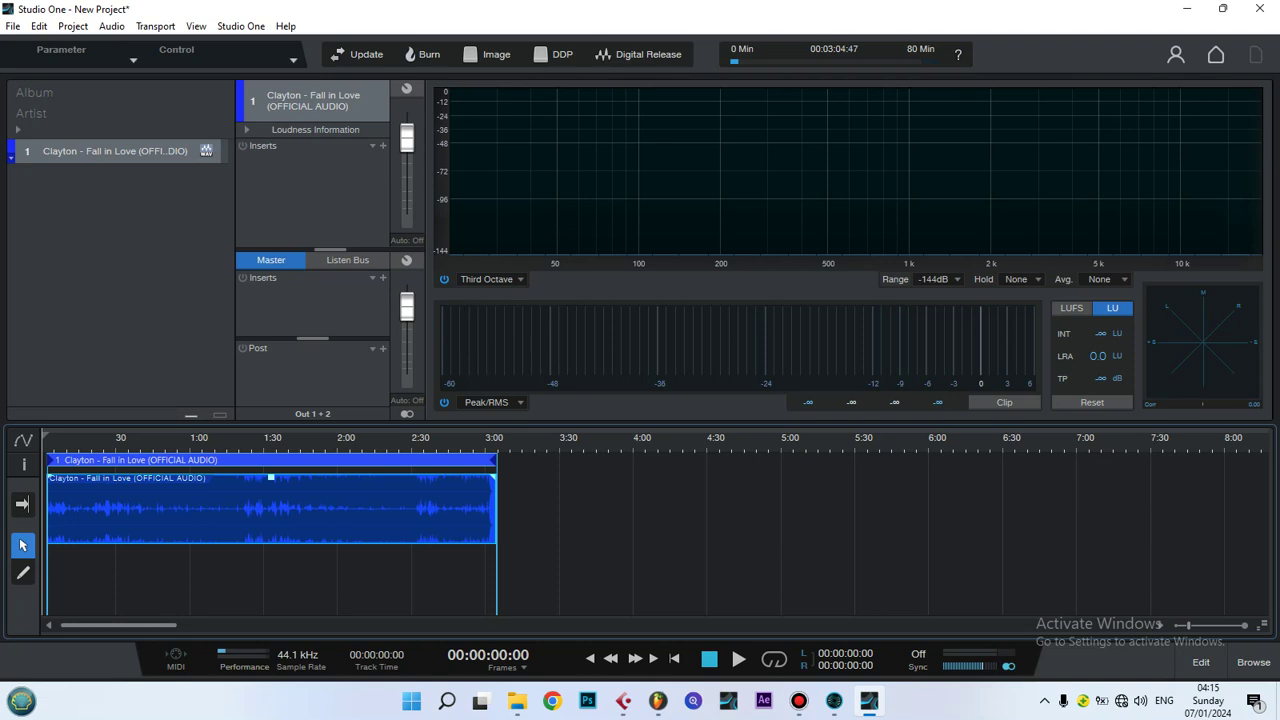
# - Play the opening seconds of the imported track to check its spectrum and level meters, and stop playback
pyautogui.press('e')
pyautogui.press('e')
pyautogui.press('e')
pyautogui.press('e')
pyautogui.press('e')
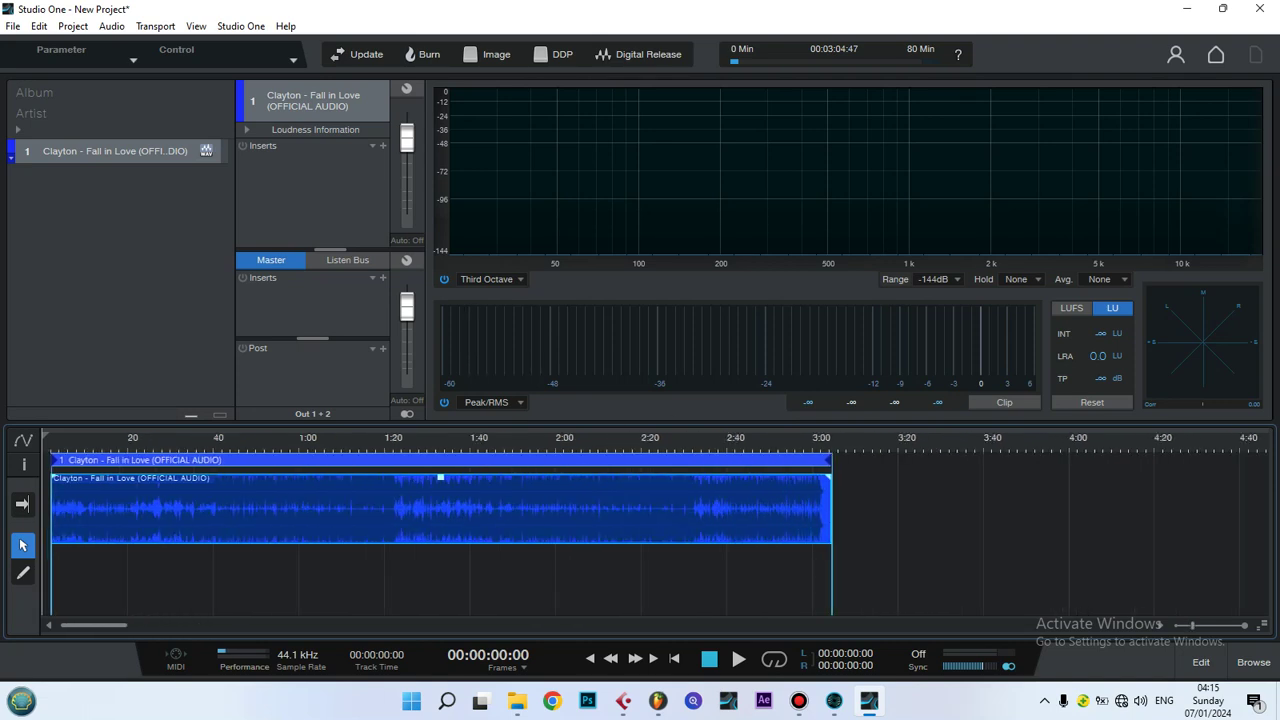
pyautogui.press('e')
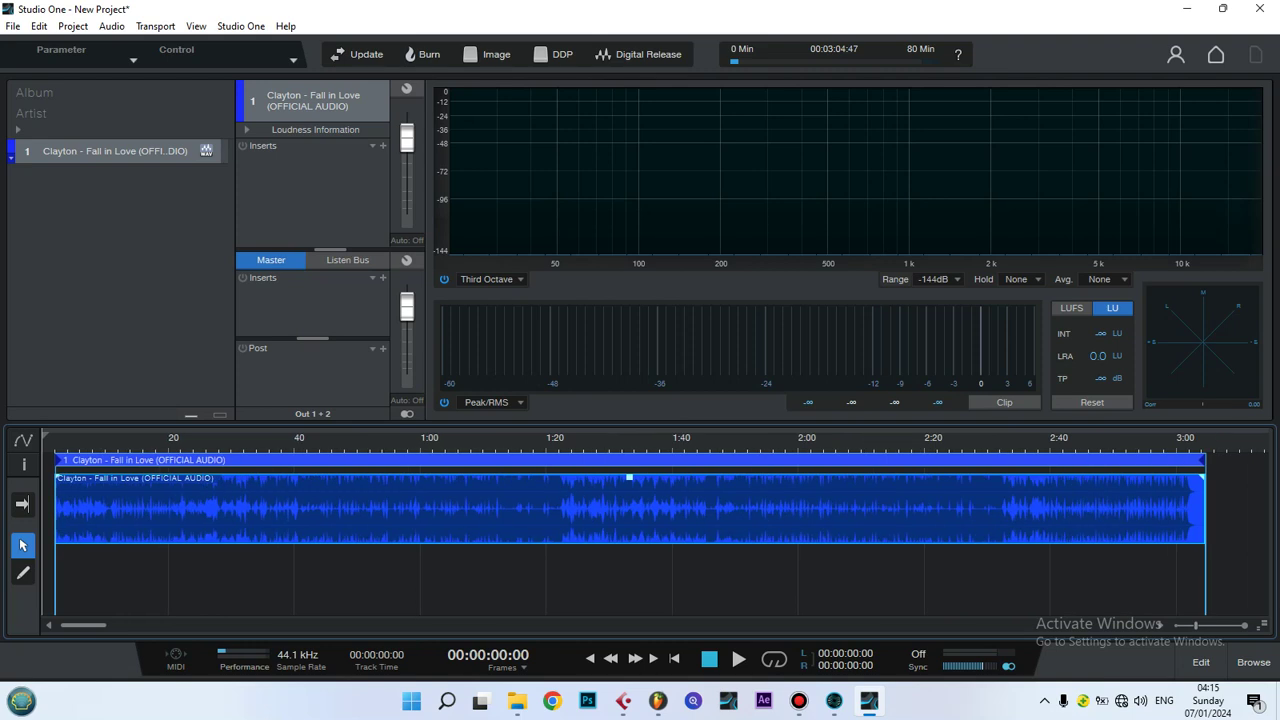
pyautogui.press('f')
pyautogui.press('space')
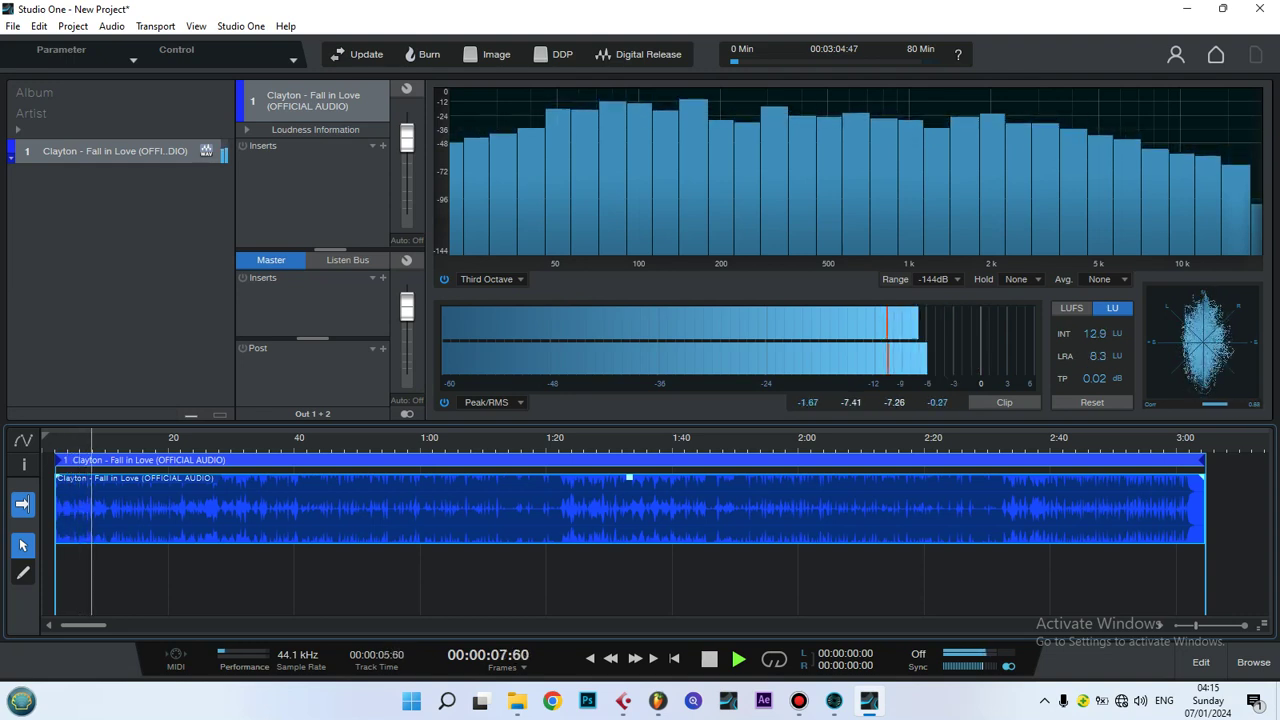
pyautogui.press('space')
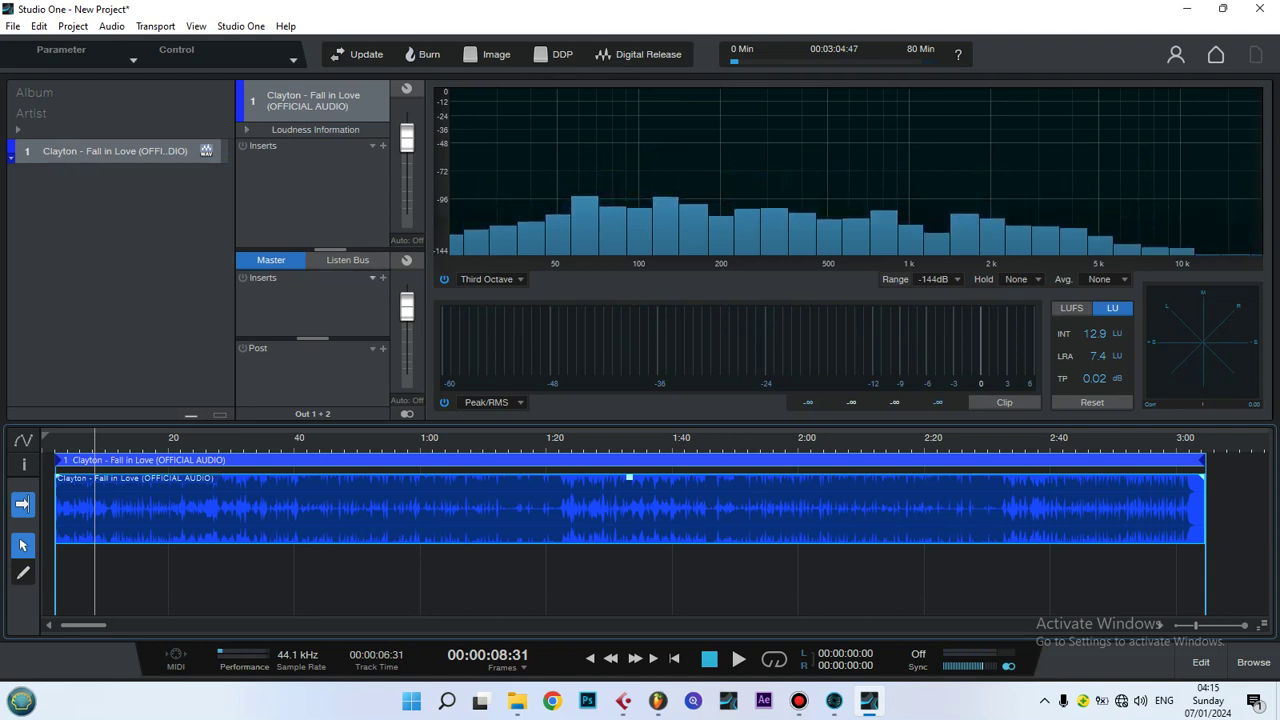
# - Load the Smooth and Clear mastering FX chain into the master channel's inserts
pyautogui.click(382, 277)
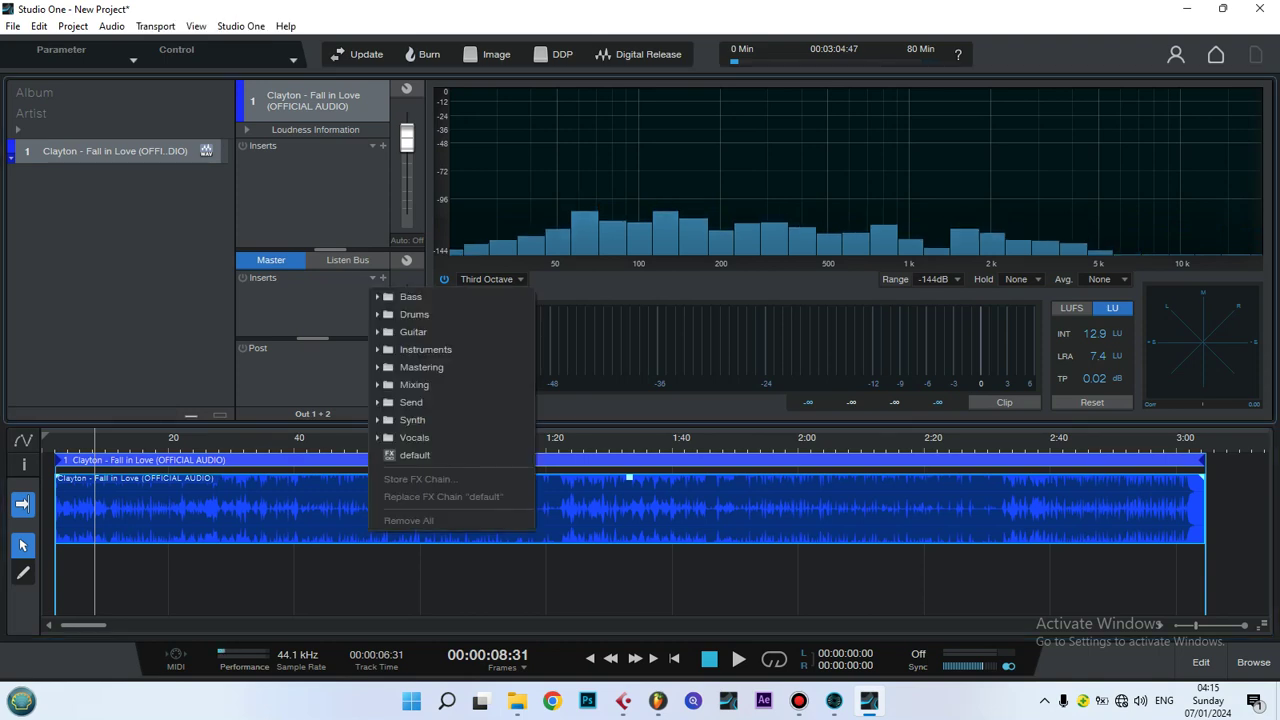
pyautogui.click(421, 367)
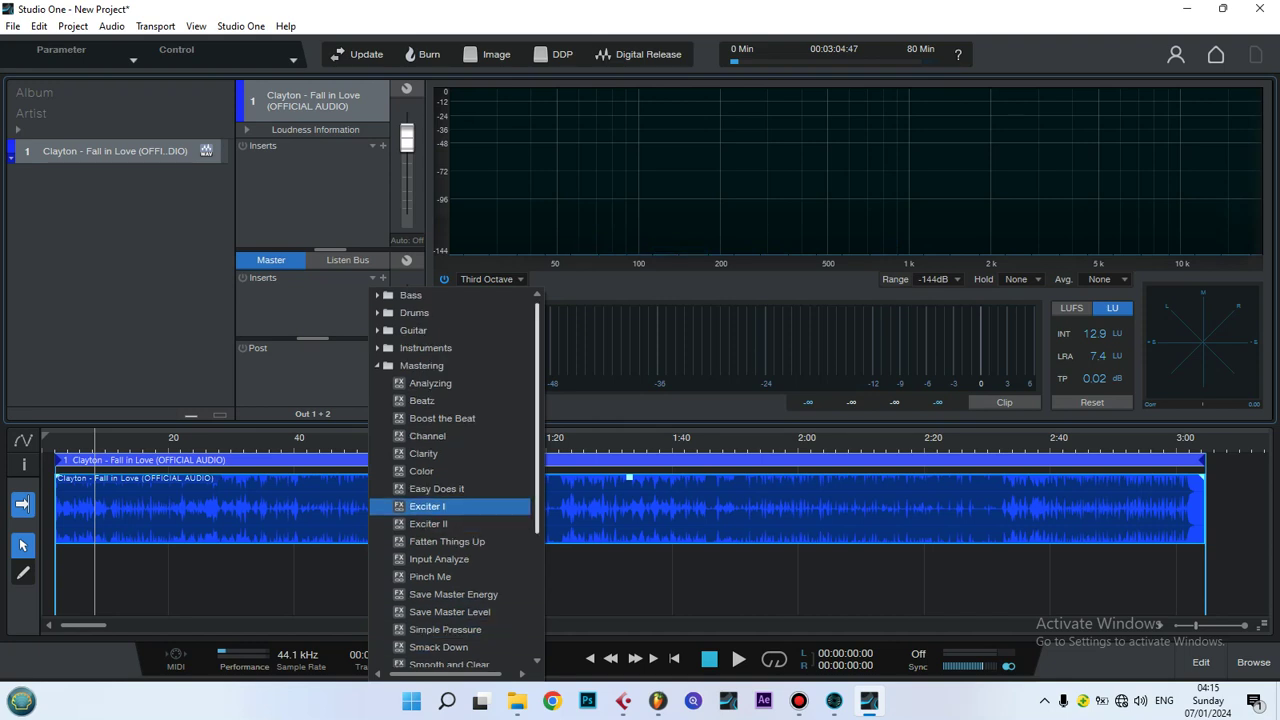
pyautogui.scroll(-3, 450, 480)
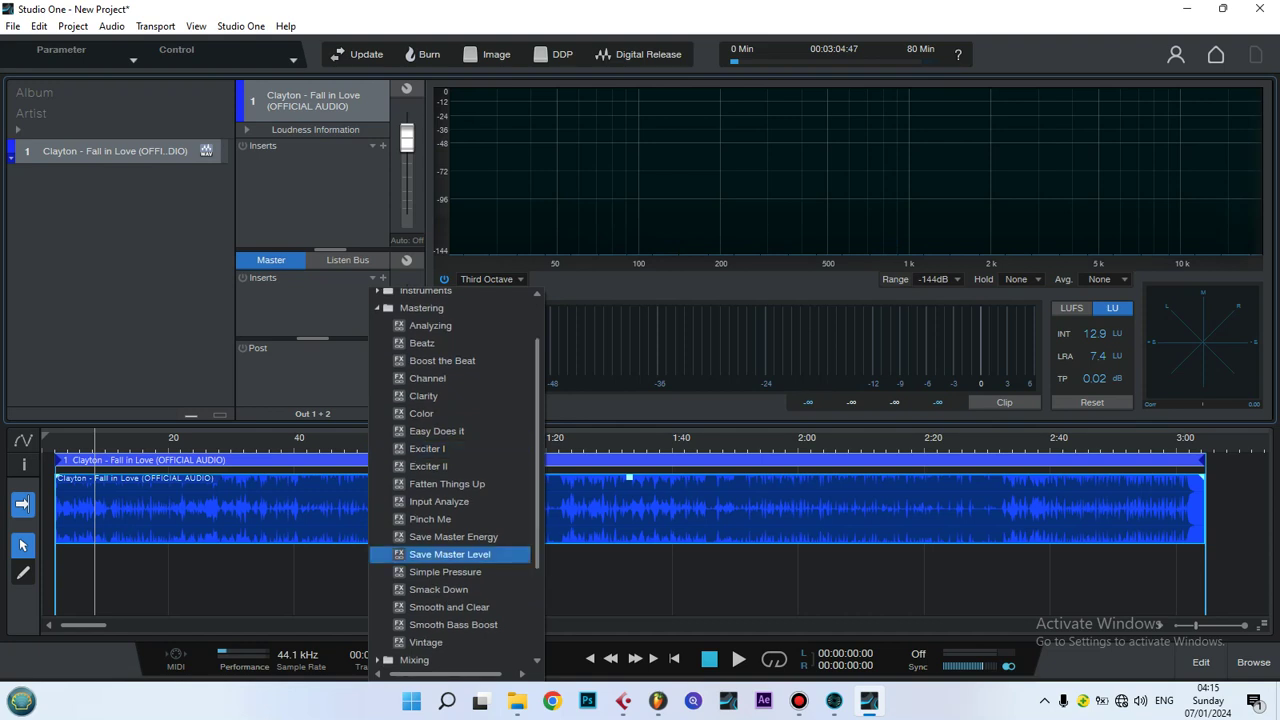
pyautogui.press('Down')
pyautogui.press('Down')
pyautogui.press('Down')
pyautogui.press('Down')
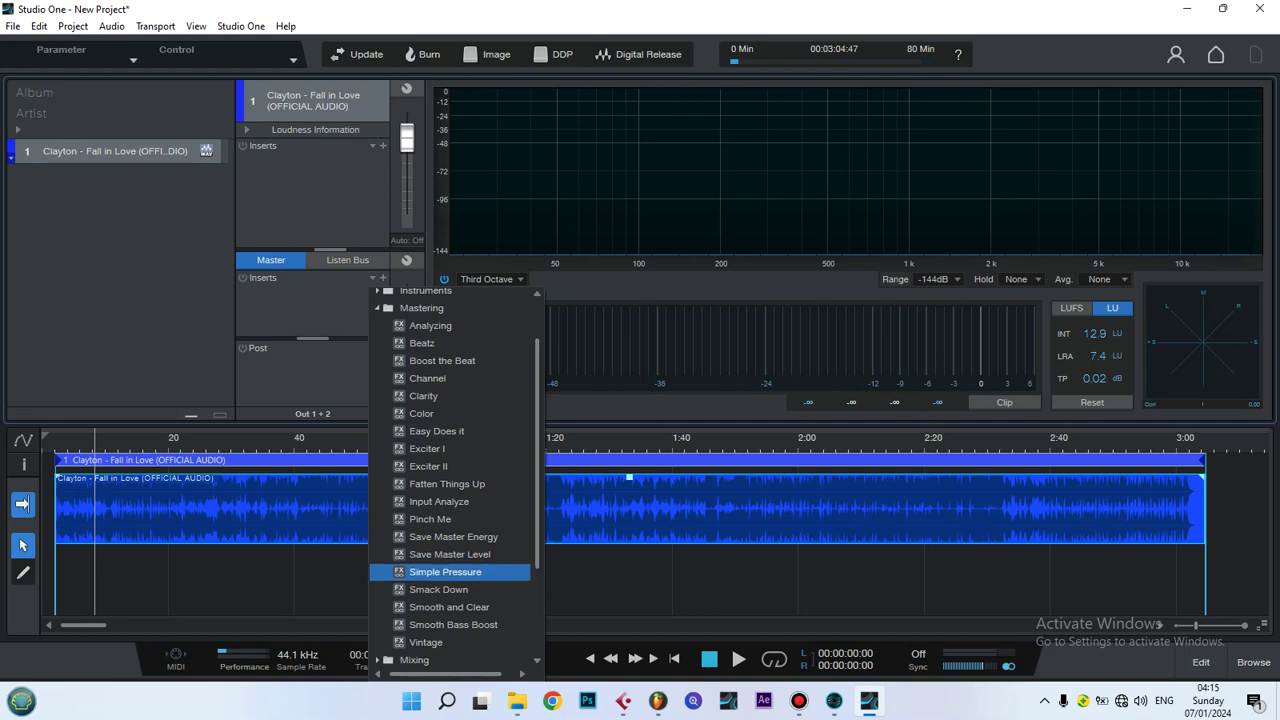
pyautogui.press('Up')
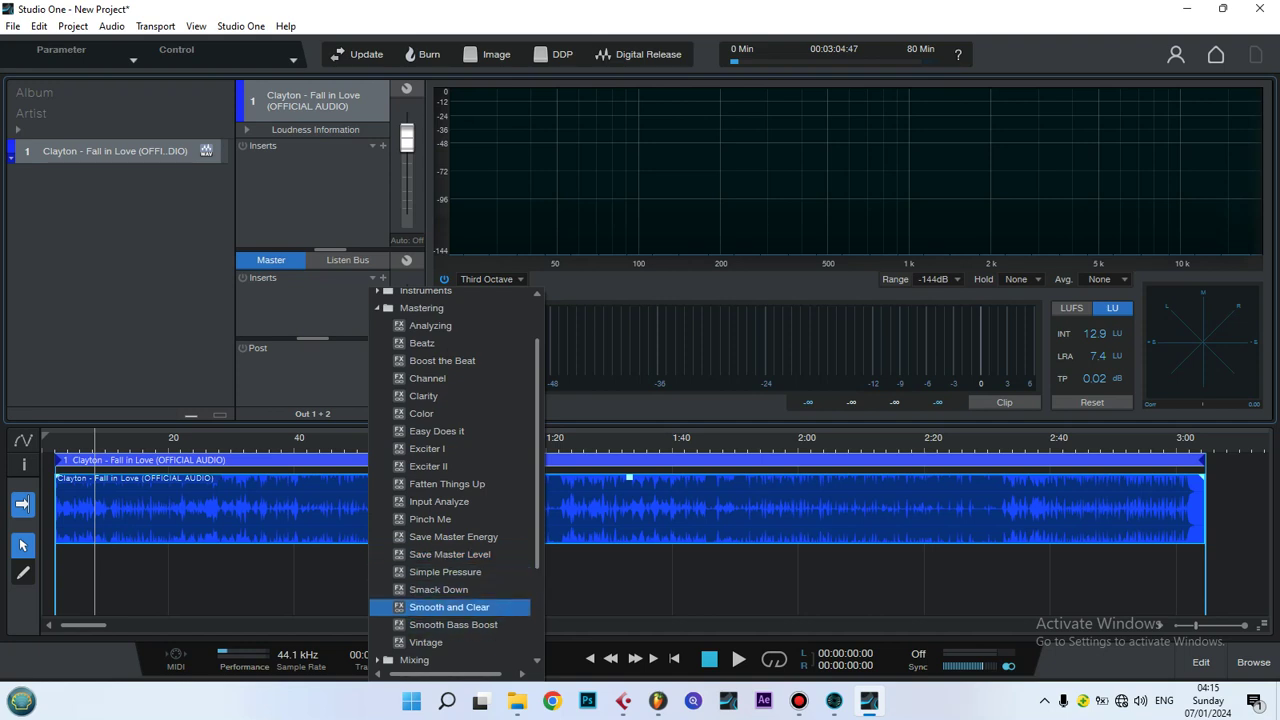
pyautogui.press('Return')
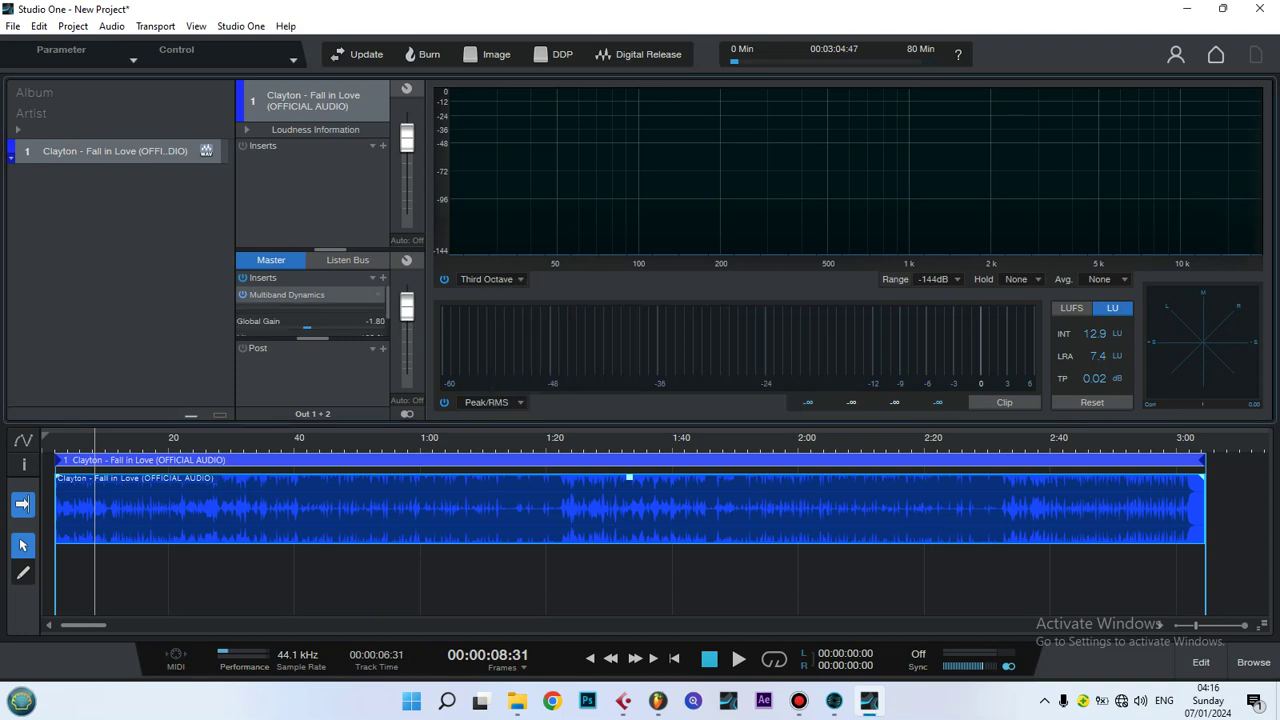
# - Inspect the master's Multiband Dynamics and Pro EQ insert settings, and close the effect window
pyautogui.click(287, 294)
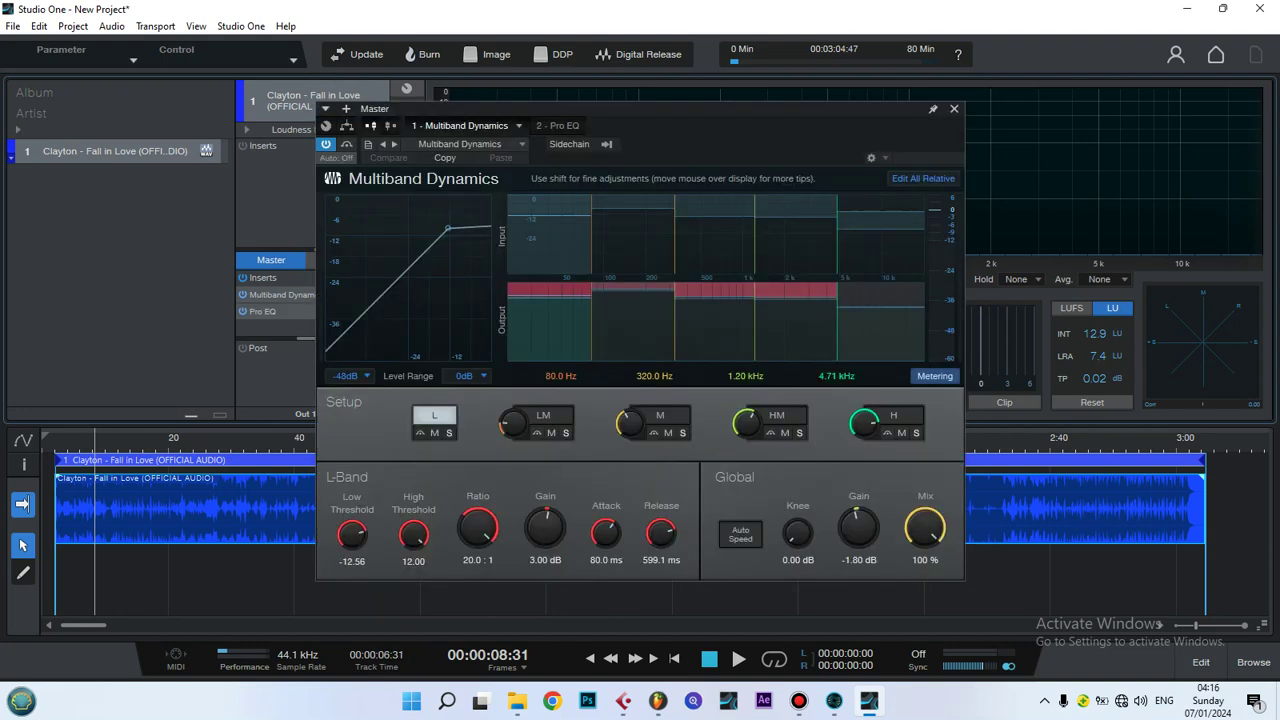
pyautogui.moveTo(680, 108); pyautogui.dragTo(744, 158)
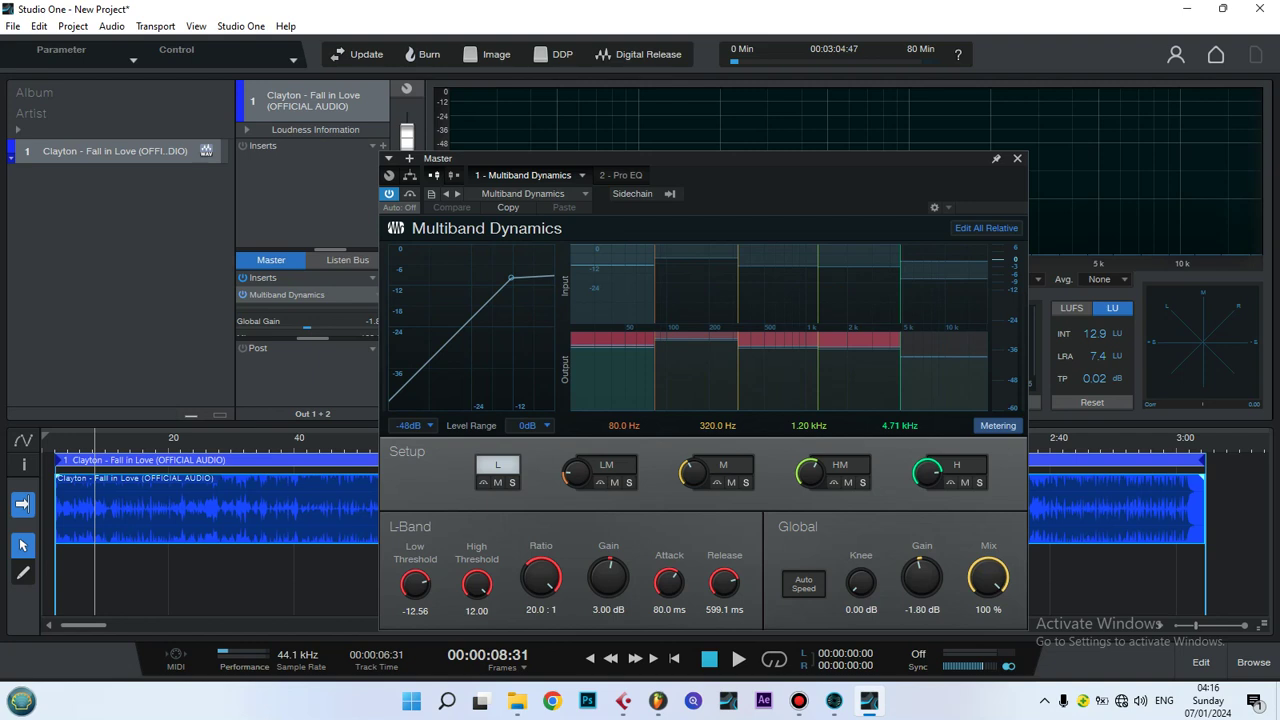
pyautogui.click(1017, 158)
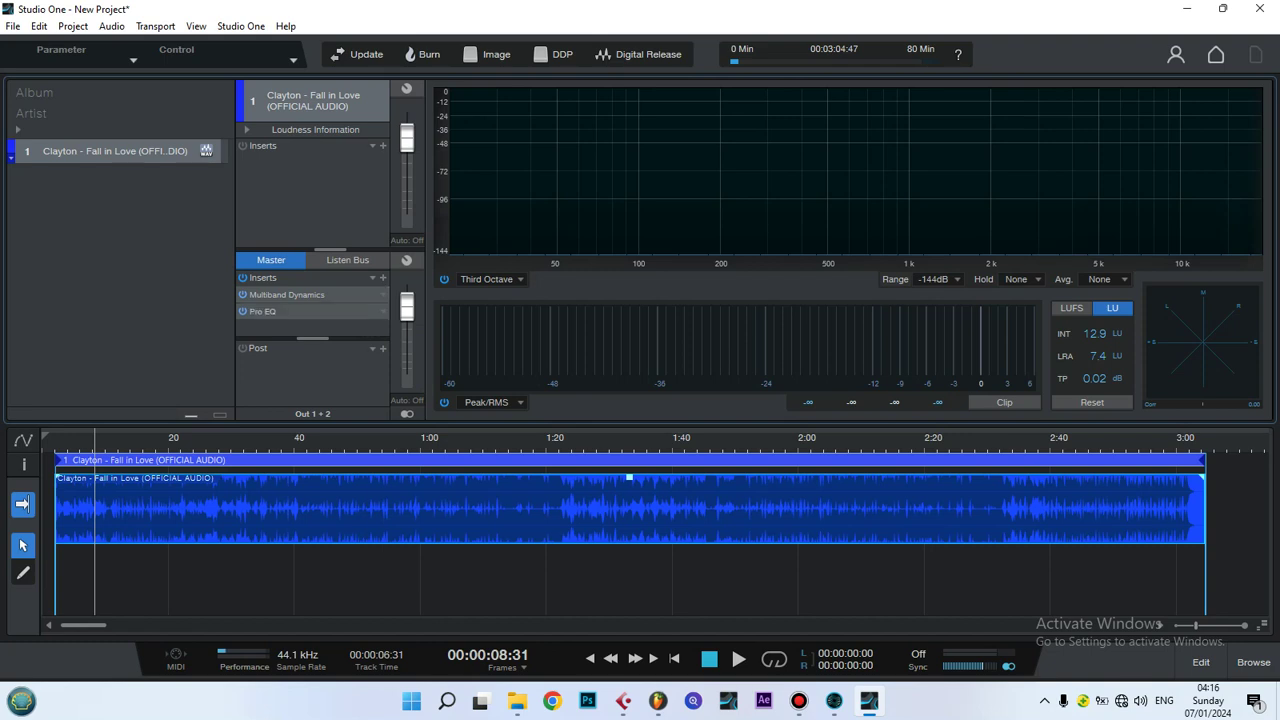
pyautogui.moveTo(708, 160); pyautogui.dragTo(762, 112)
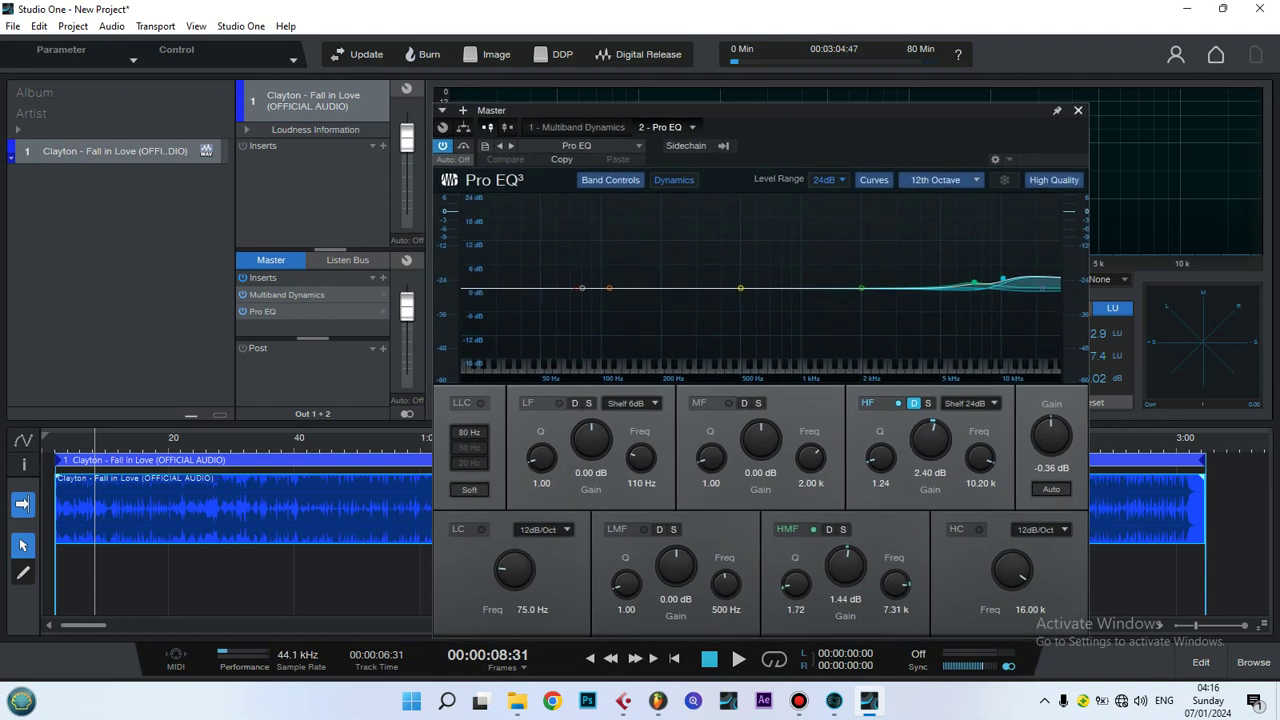
pyautogui.click(1078, 110)
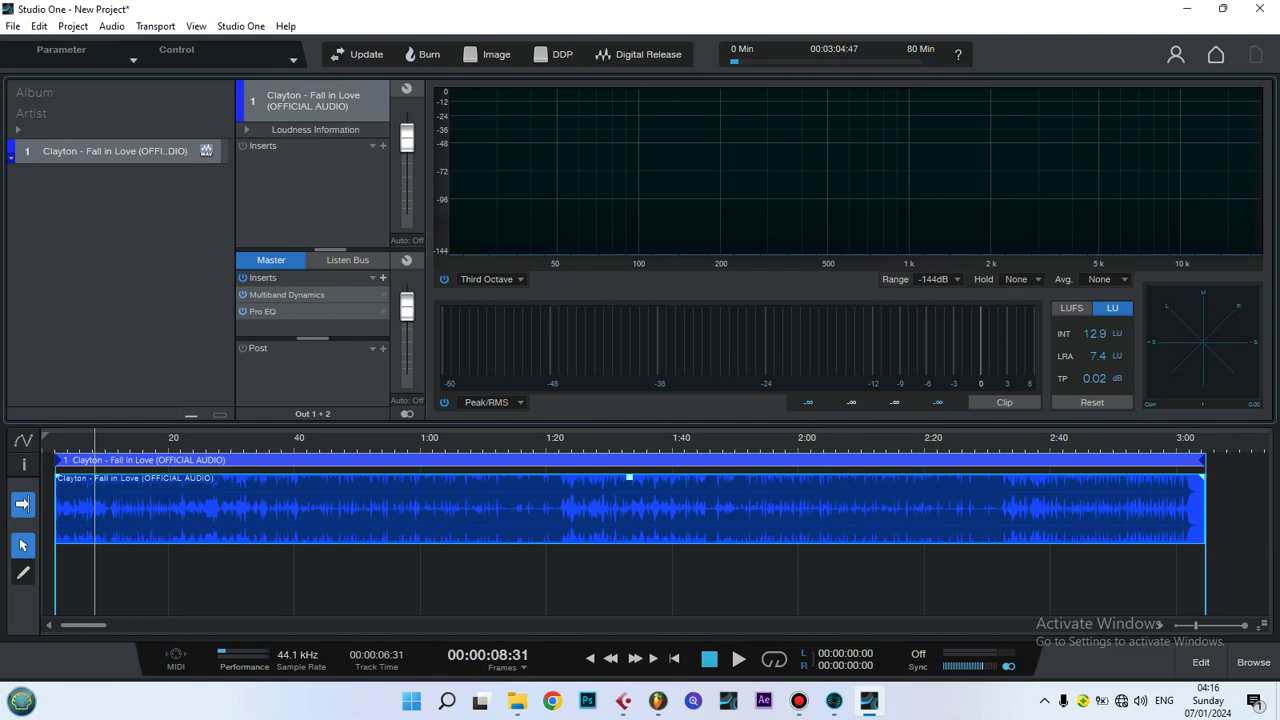
# - Browse the plug-ins available for the master's inserts by vendor, including the Waves folder, and close the list without adding one
pyautogui.click(382, 278)
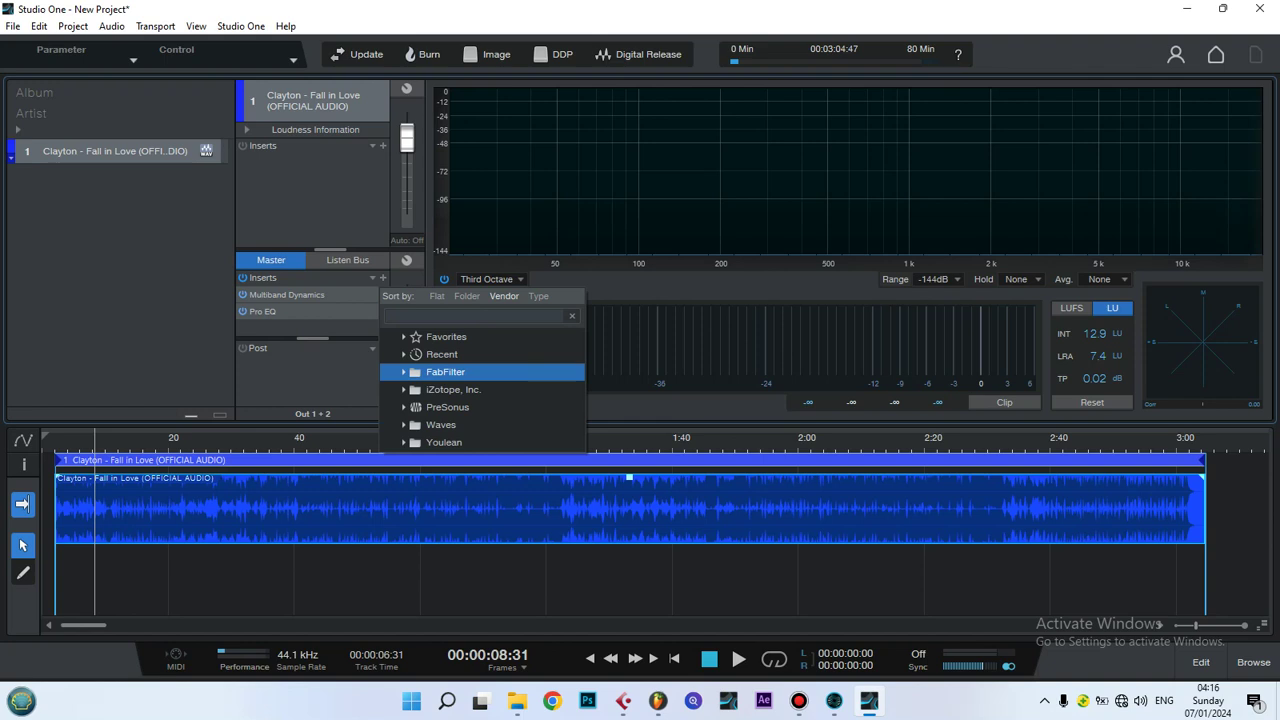
pyautogui.press('Down')
pyautogui.press('Down')
pyautogui.press('Down')
pyautogui.press('Up')
pyautogui.press('Down')
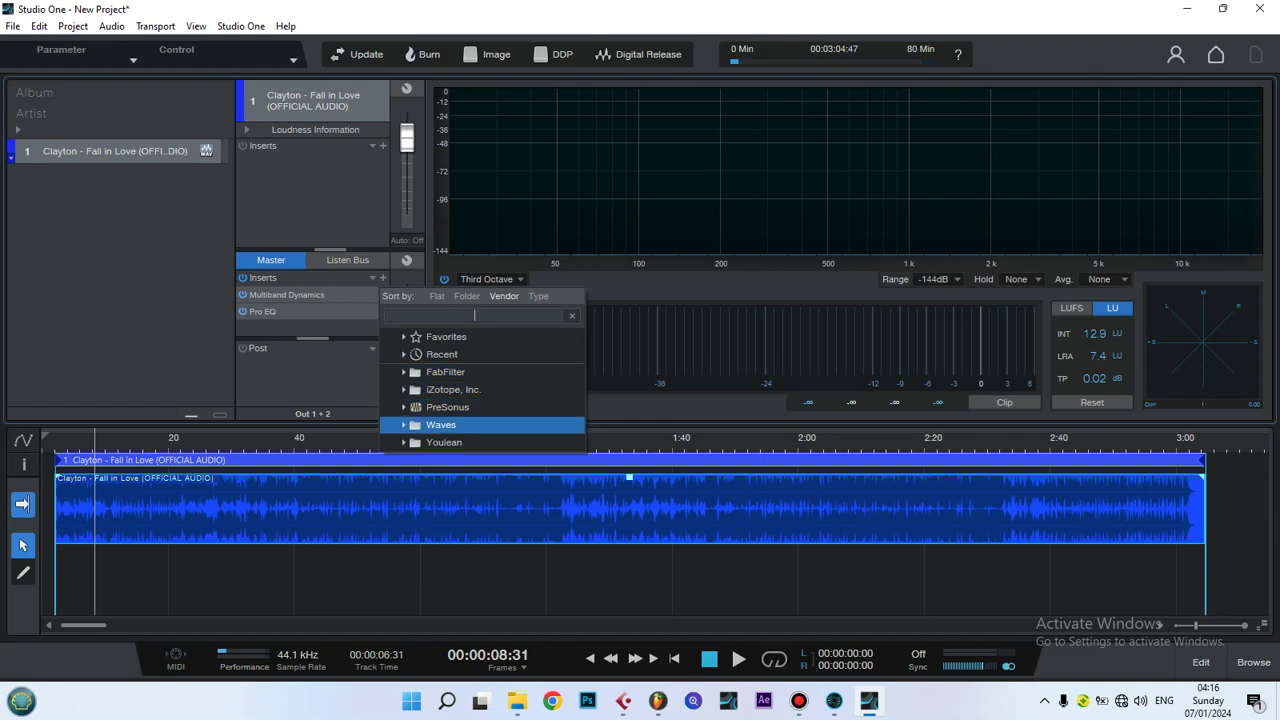
pyautogui.press('Up')
pyautogui.press('Down')
pyautogui.press('Right')
pyautogui.press('Left')
pyautogui.press('Right')
pyautogui.press('Down')
pyautogui.press('Down')
pyautogui.press('Down')
pyautogui.press('Down')
pyautogui.press('Down')
pyautogui.press('Down')
pyautogui.press('Up')
pyautogui.press('Up')
pyautogui.press('Up')
pyautogui.press('Up')
pyautogui.press('Up')
pyautogui.press('Up')
pyautogui.press('Up')
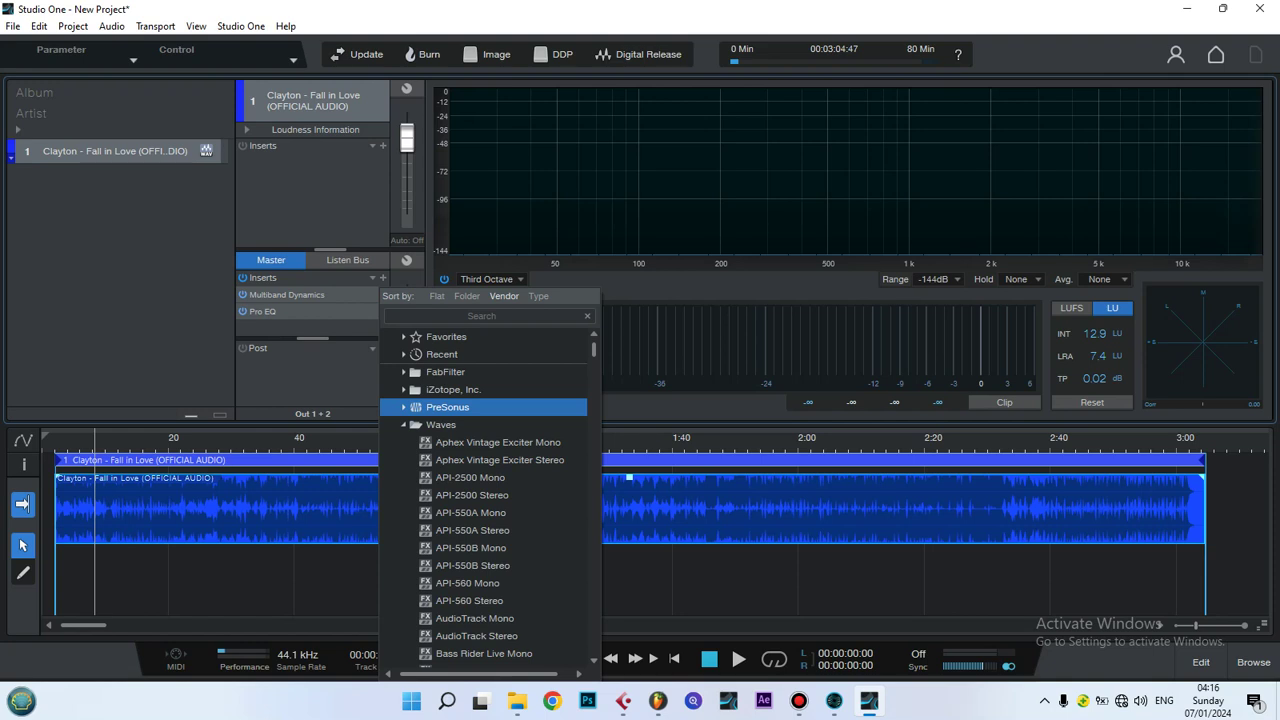
pyautogui.press('Down')
pyautogui.press('Down')
pyautogui.press('Down')
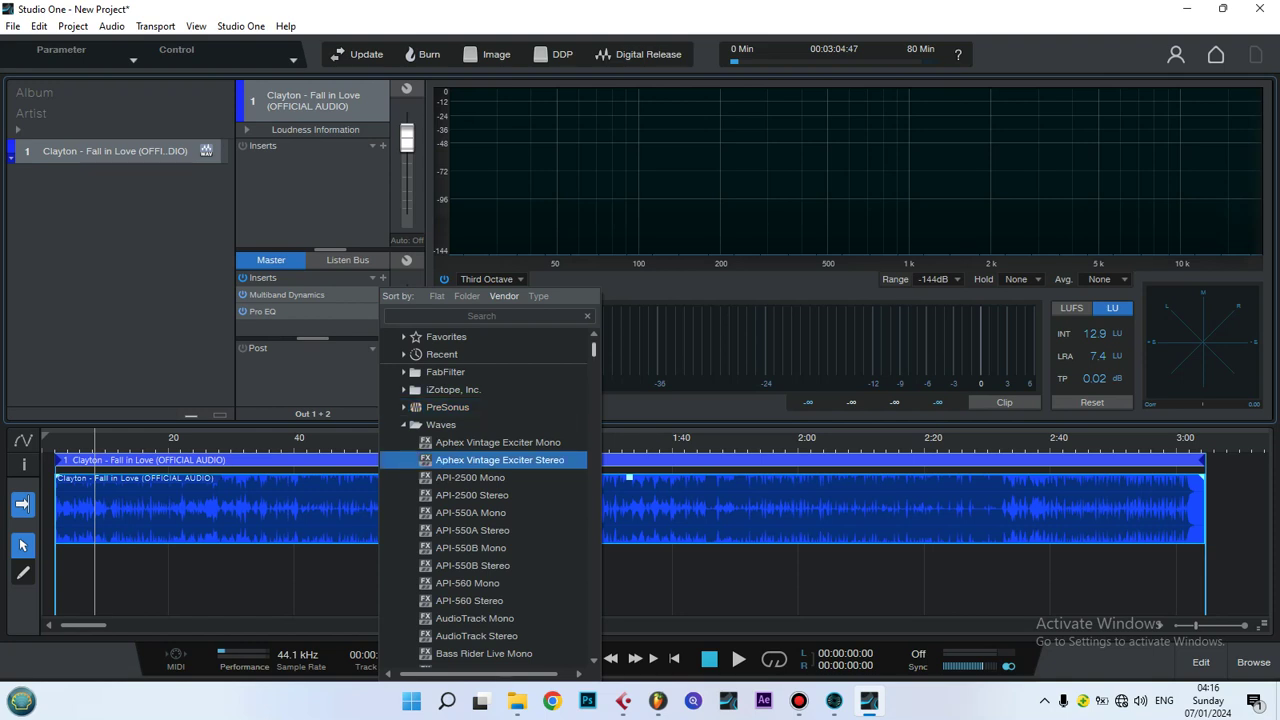
pyautogui.scroll(-10, 484, 500)
pyautogui.scroll(10, 484, 500)
pyautogui.press('Up')
pyautogui.press('Up')
pyautogui.press('Up')
pyautogui.press('Up')
pyautogui.press('Up')
pyautogui.press('Down')
pyautogui.press('Down')
pyautogui.press('Down')
pyautogui.press('Left')
pyautogui.press('Up')
pyautogui.press('Up')
pyautogui.press('Up')
pyautogui.press('Up')
pyautogui.press('Up')
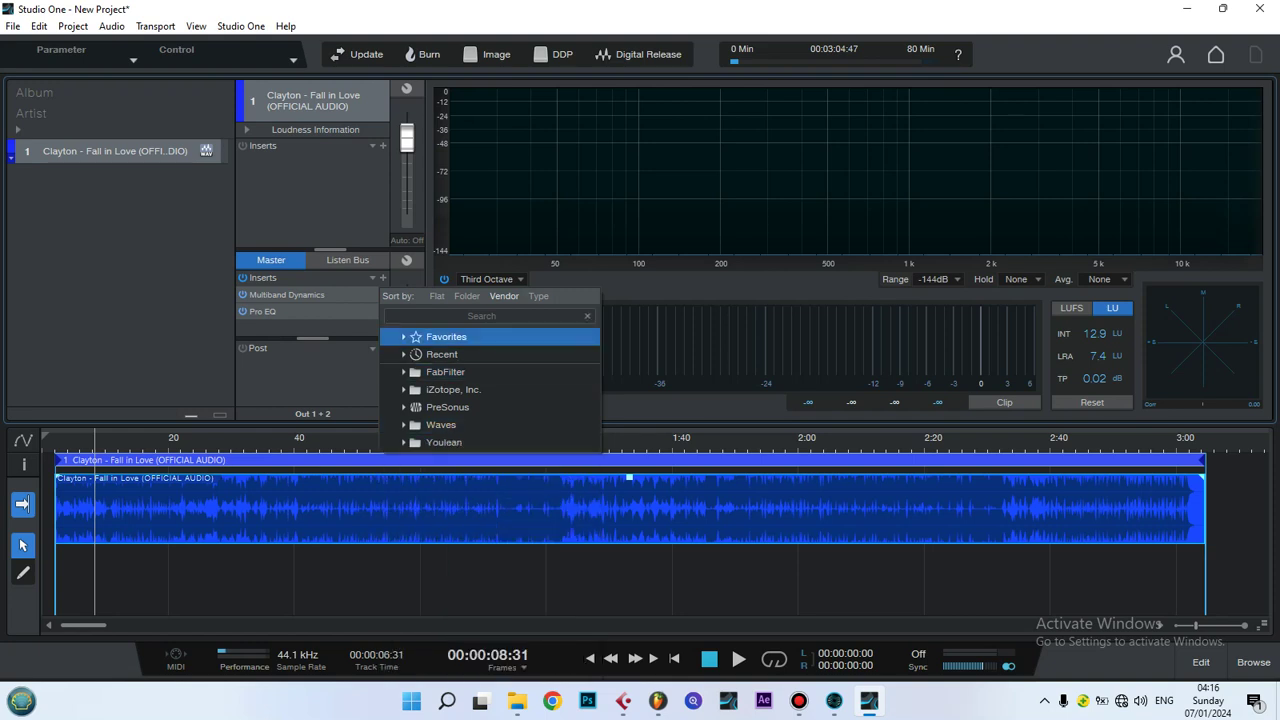
pyautogui.click(481, 315)
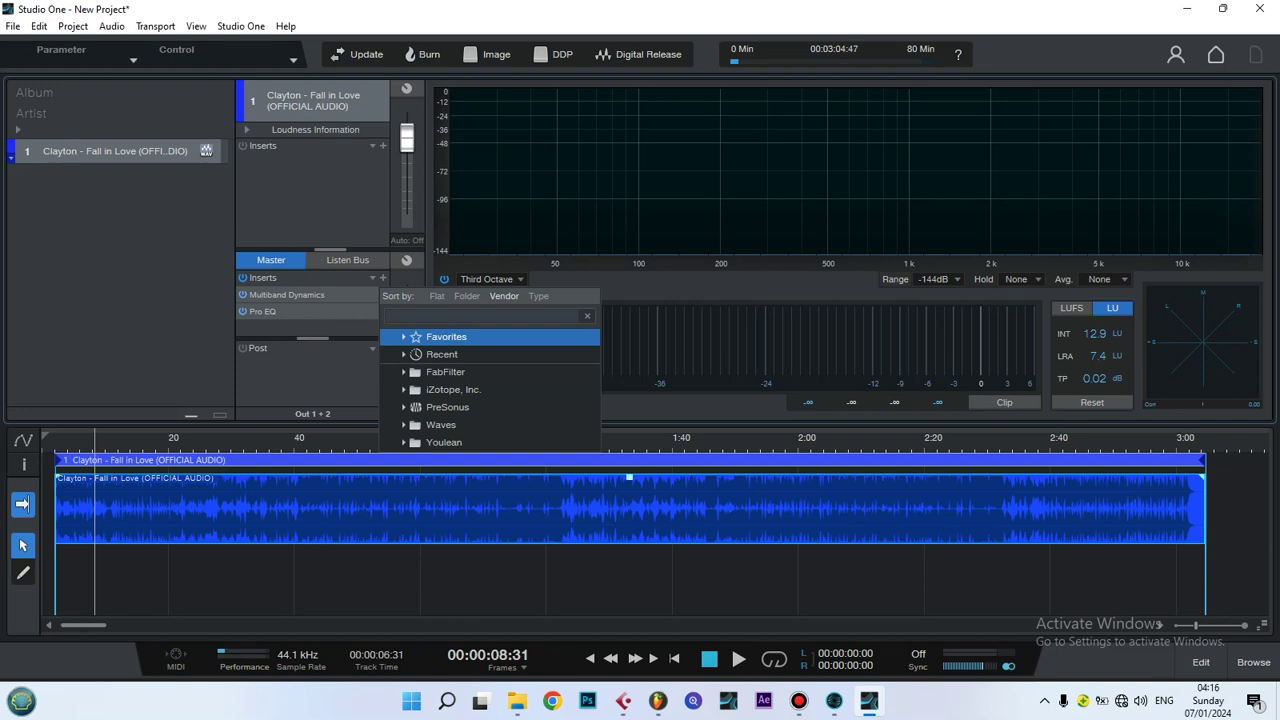
pyautogui.press('Escape')
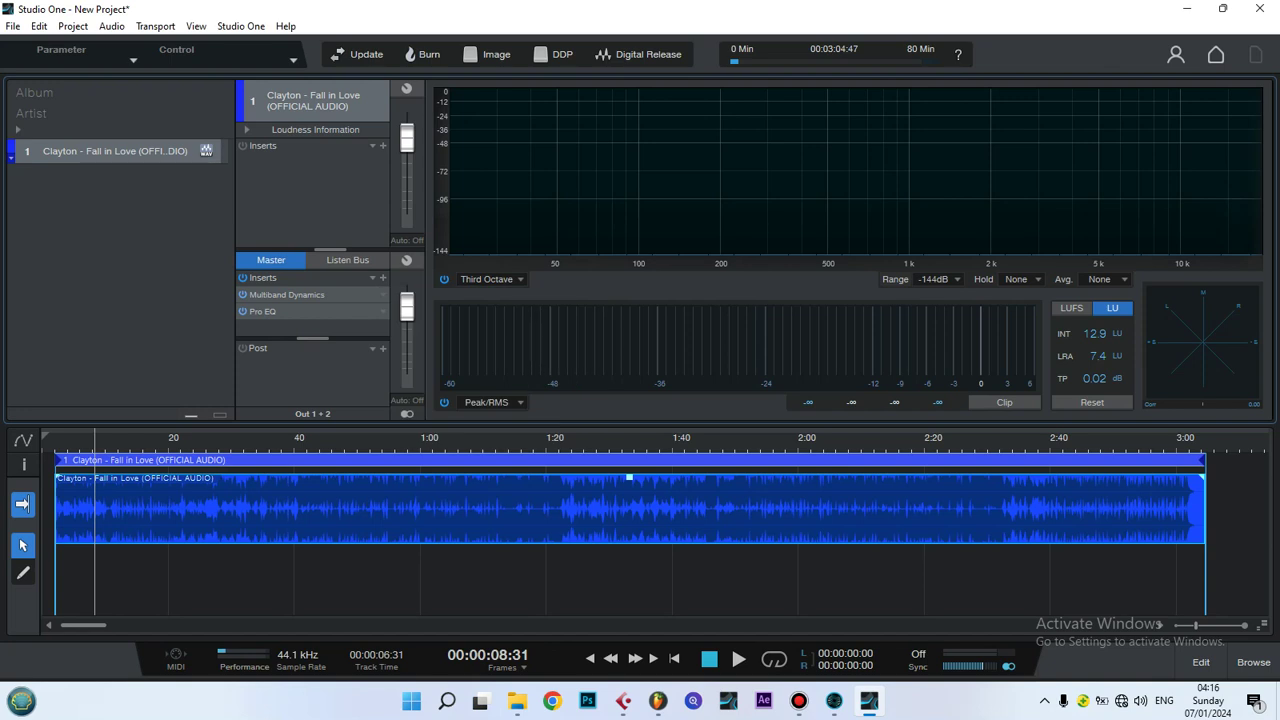
# - Play the track's opening seconds with the master inserts bypassed and enabled to compare the sound and meter levels
pyautogui.press('Home')
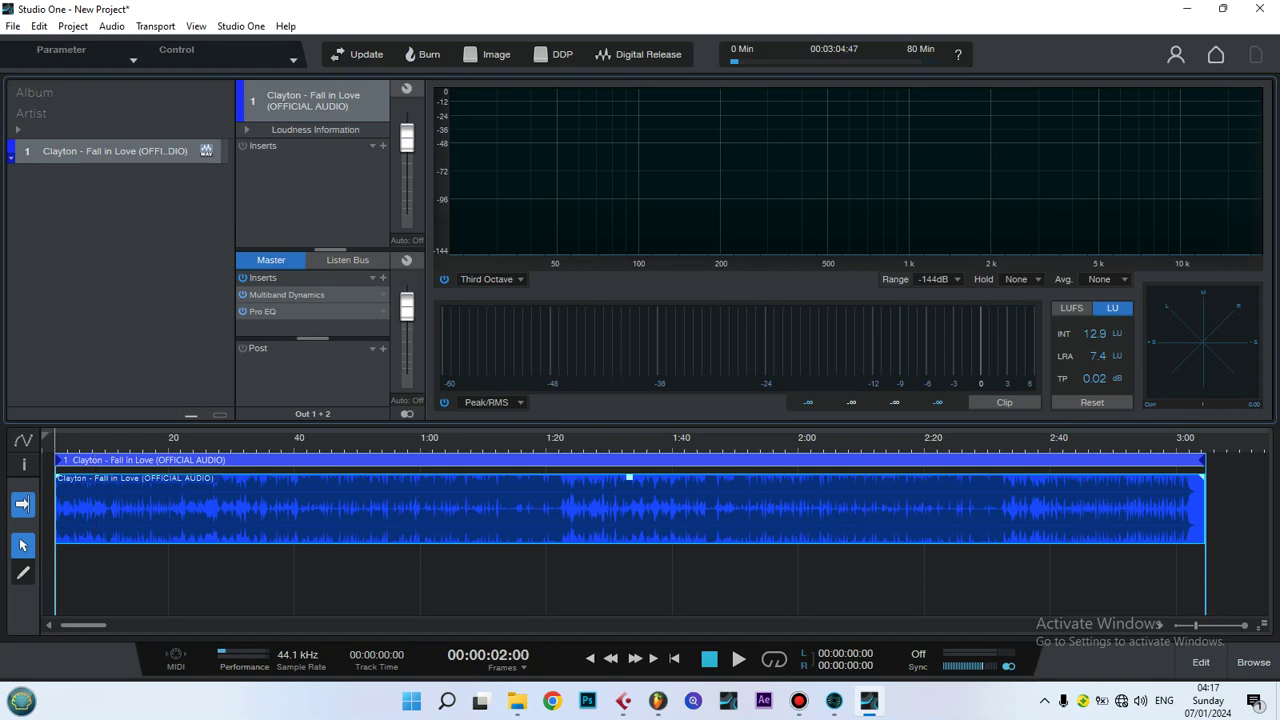
pyautogui.press('space')
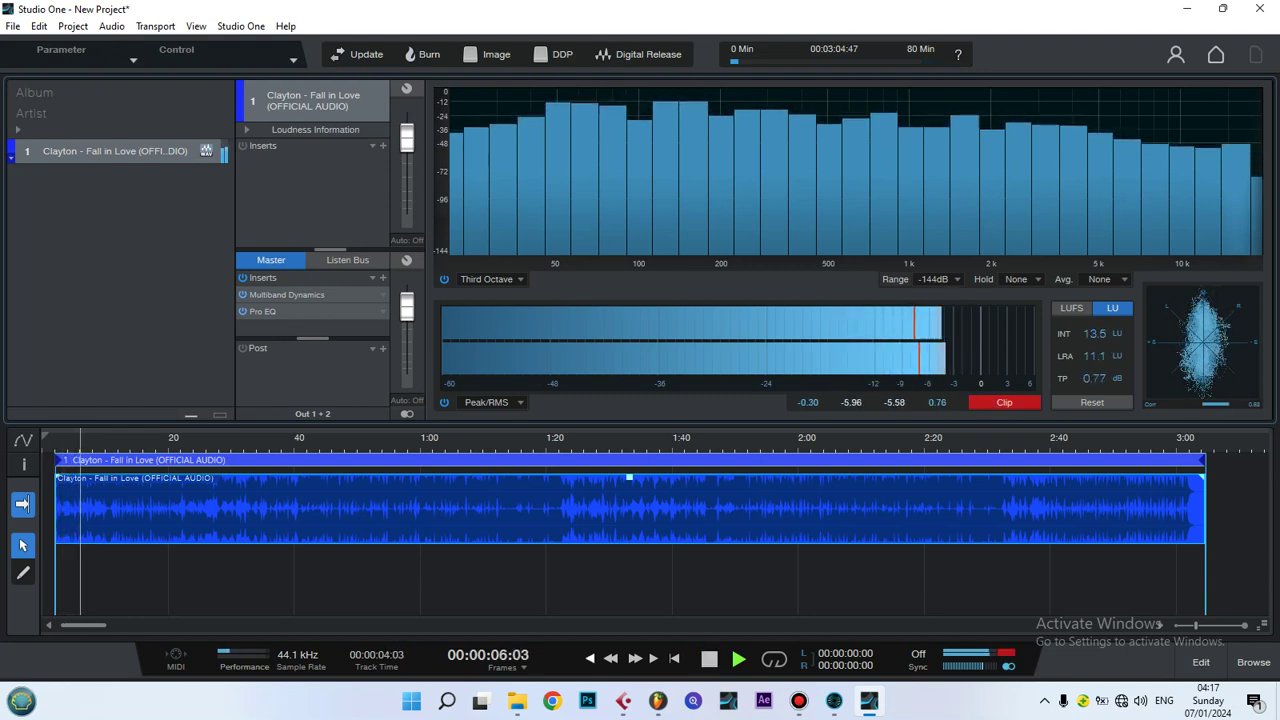
pyautogui.press('space')
pyautogui.press('Home')
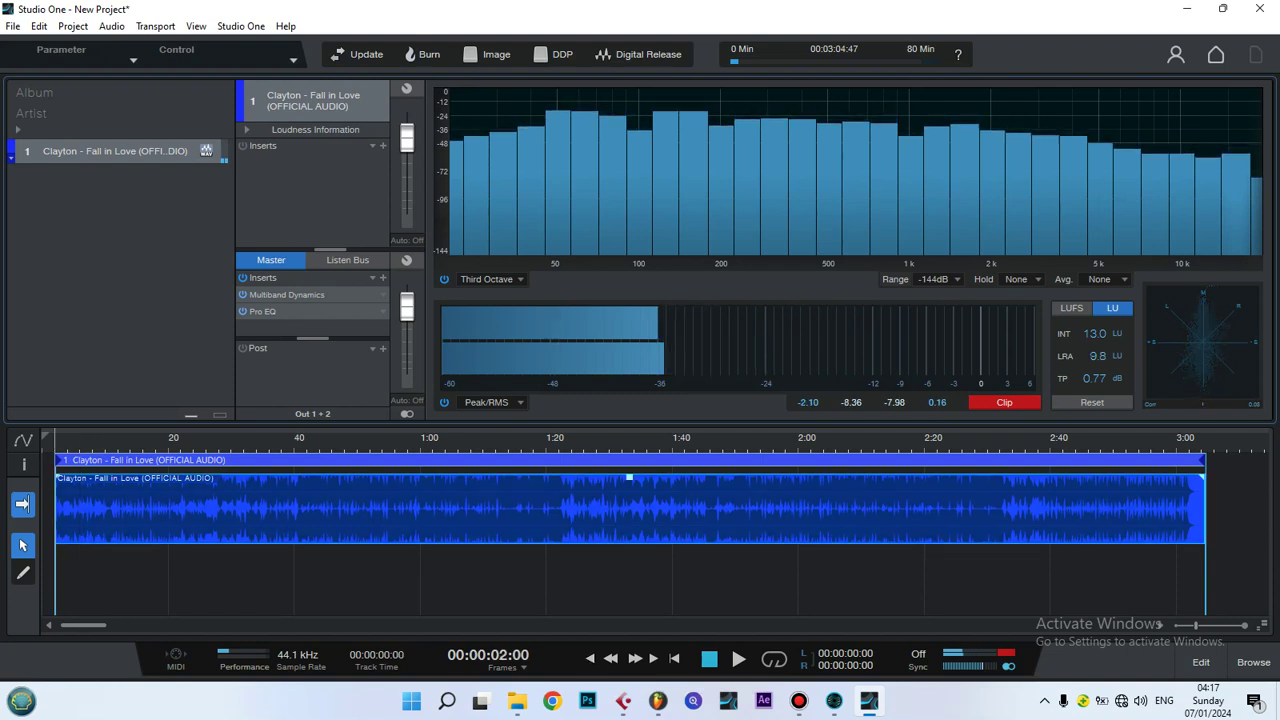
pyautogui.press('space')
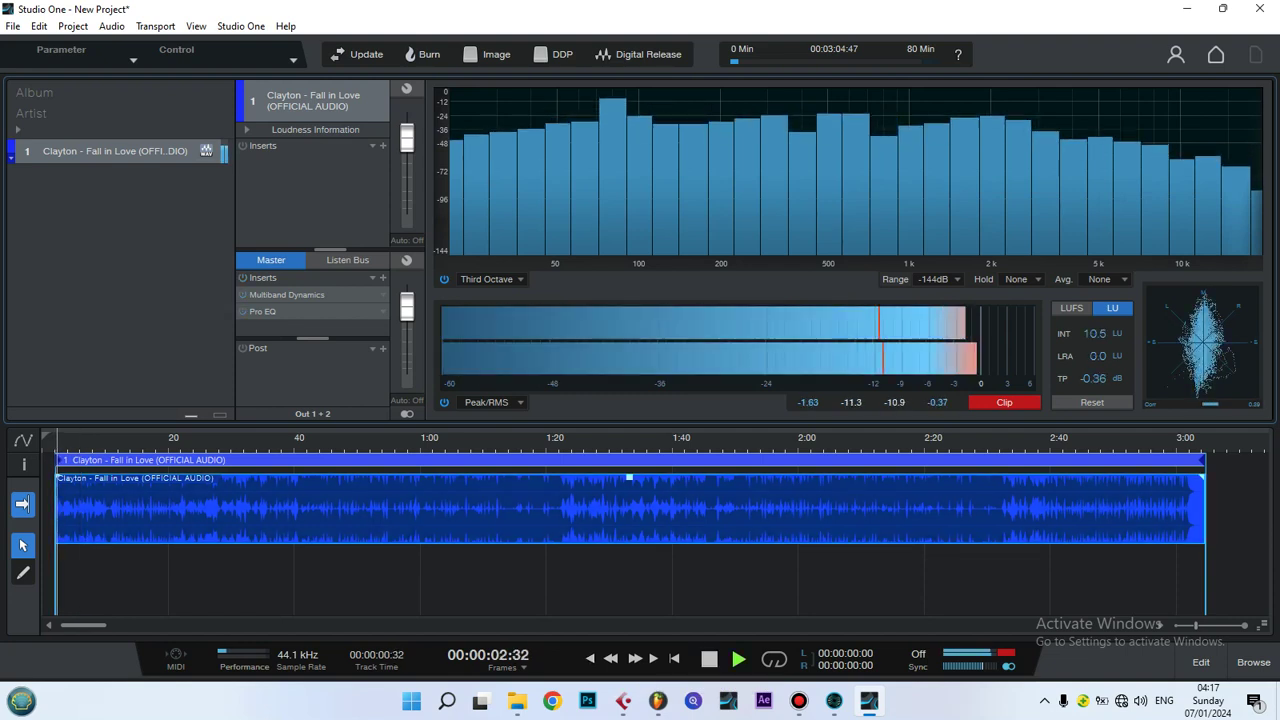
pyautogui.press('Home')
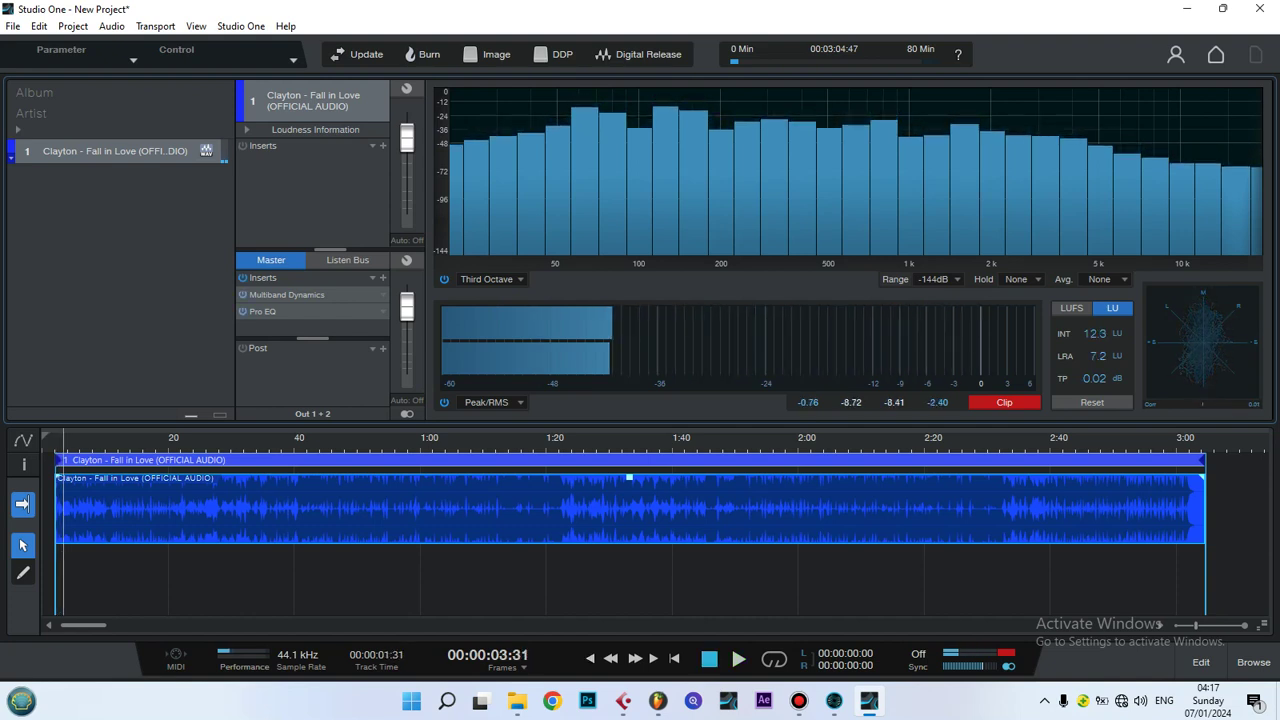
# - Play the track with the master's Pro EQ open, set its output gain to 0.00 dB with Auto gain off, and close it
pyautogui.press('space')
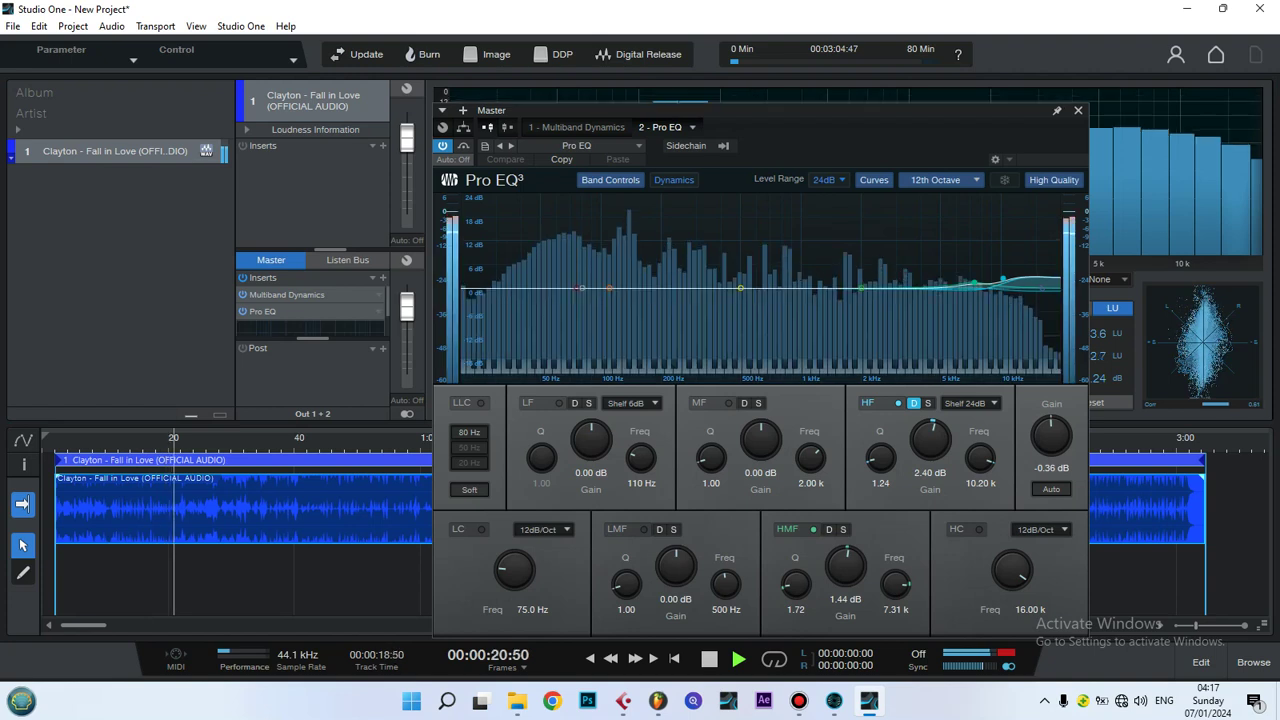
pyautogui.moveTo(740, 104); pyautogui.dragTo(800, 71)
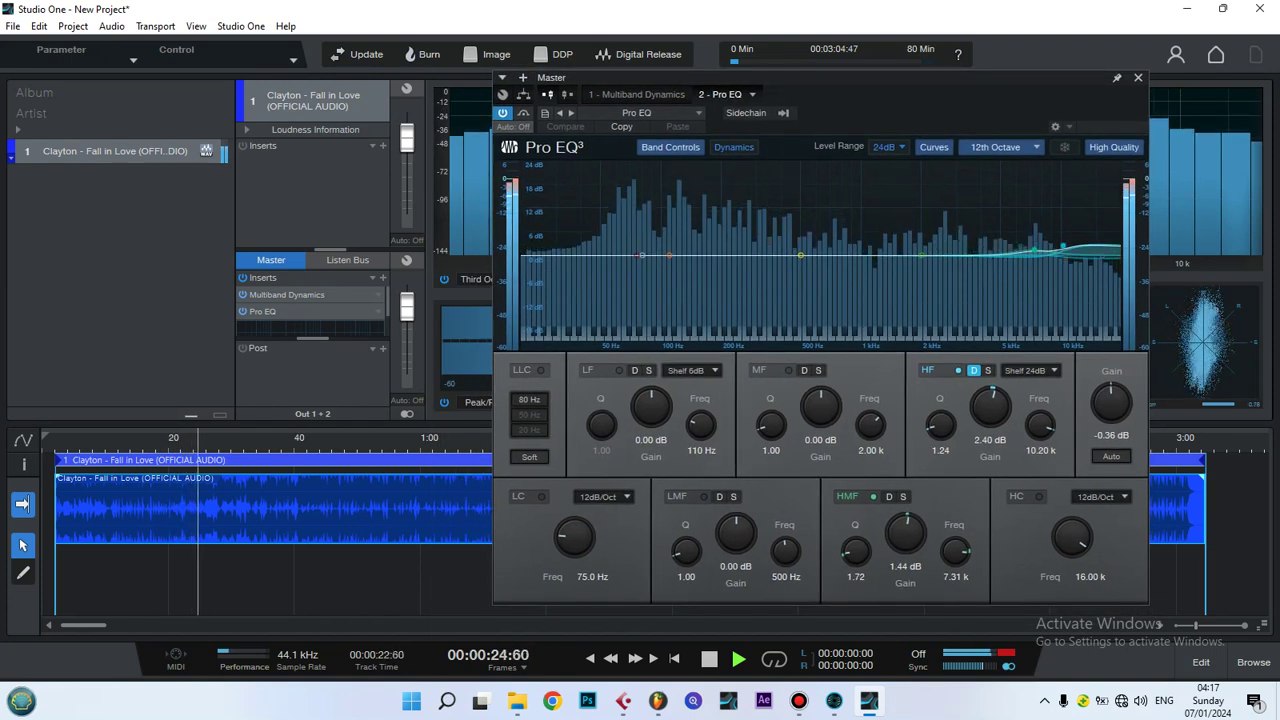
pyautogui.moveTo(1111, 403); pyautogui.dragTo(1111, 450)
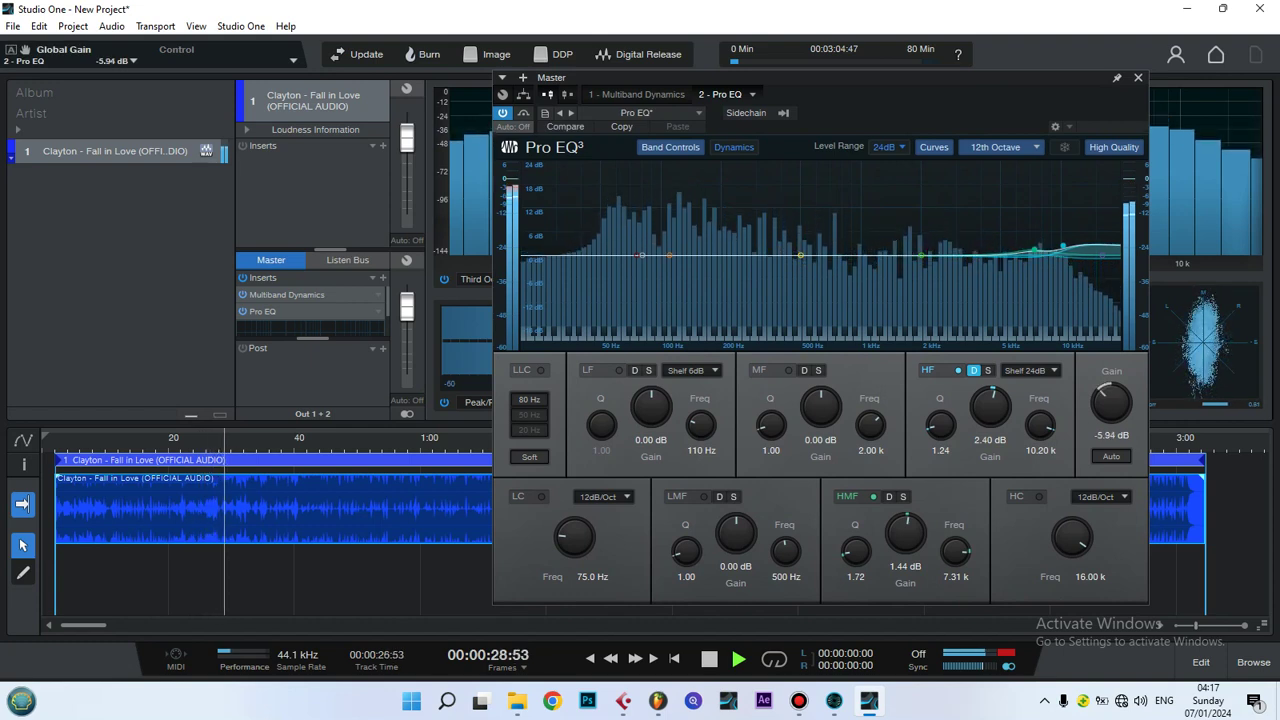
pyautogui.moveTo(1111, 450); pyautogui.dragTo(1111, 412)
pyautogui.click(1111, 434)
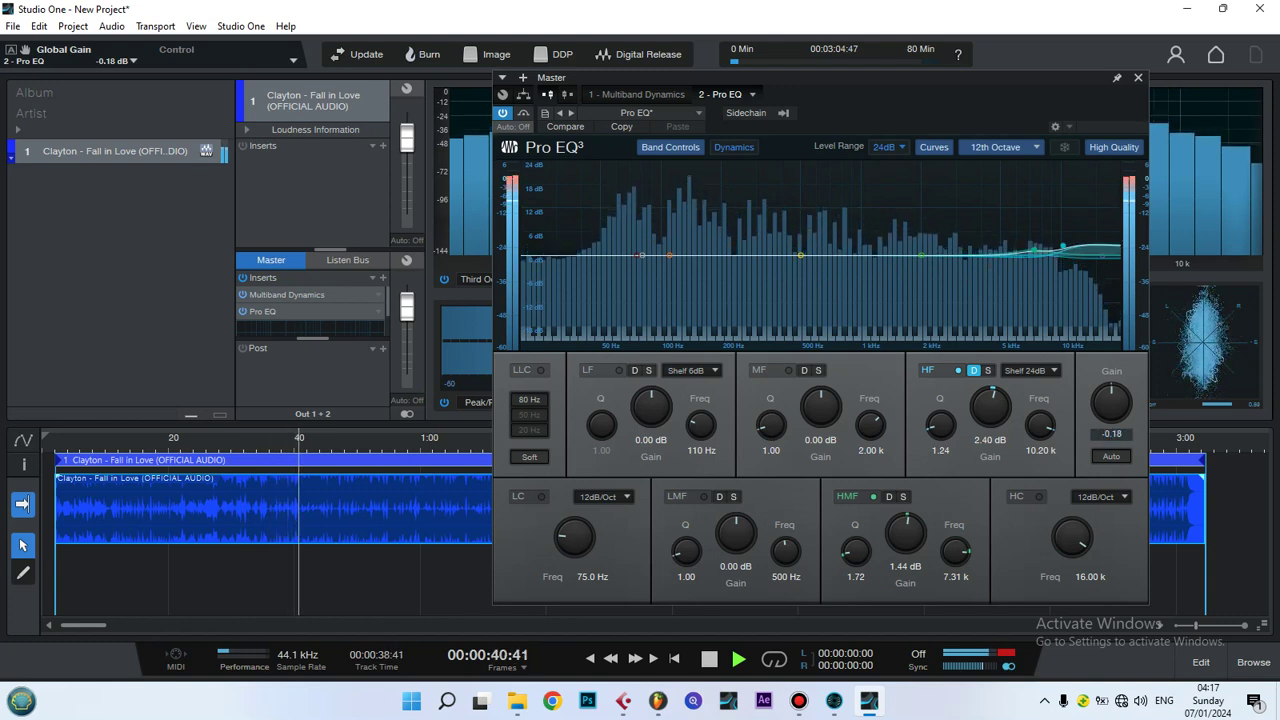
pyautogui.hotkey('ctrl', 'a')
pyautogui.write('00')
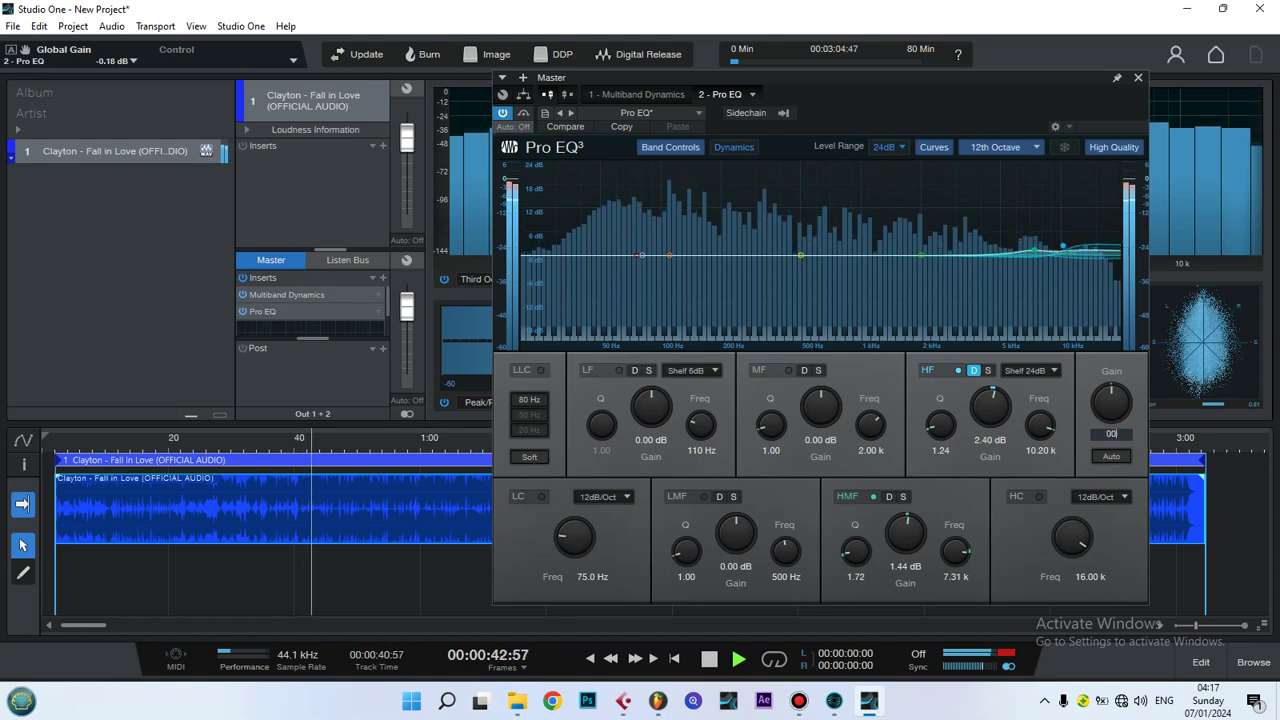
pyautogui.press('Return')
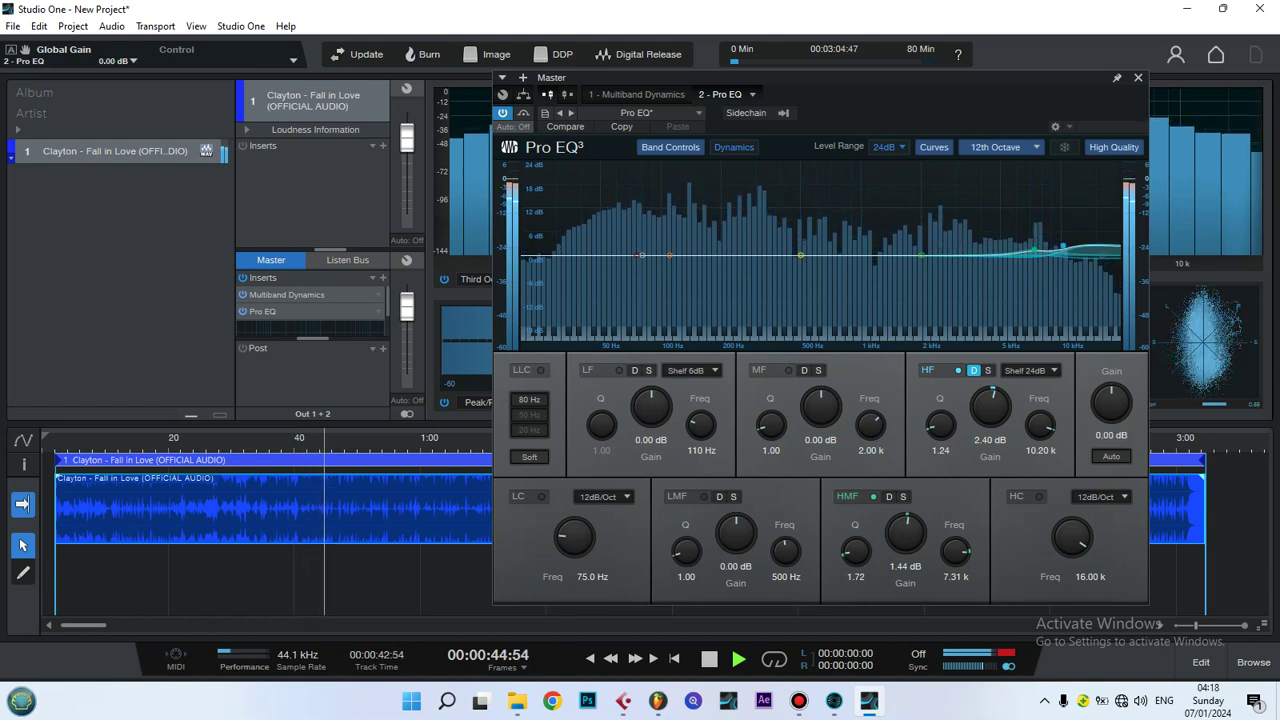
pyautogui.click(1111, 456)
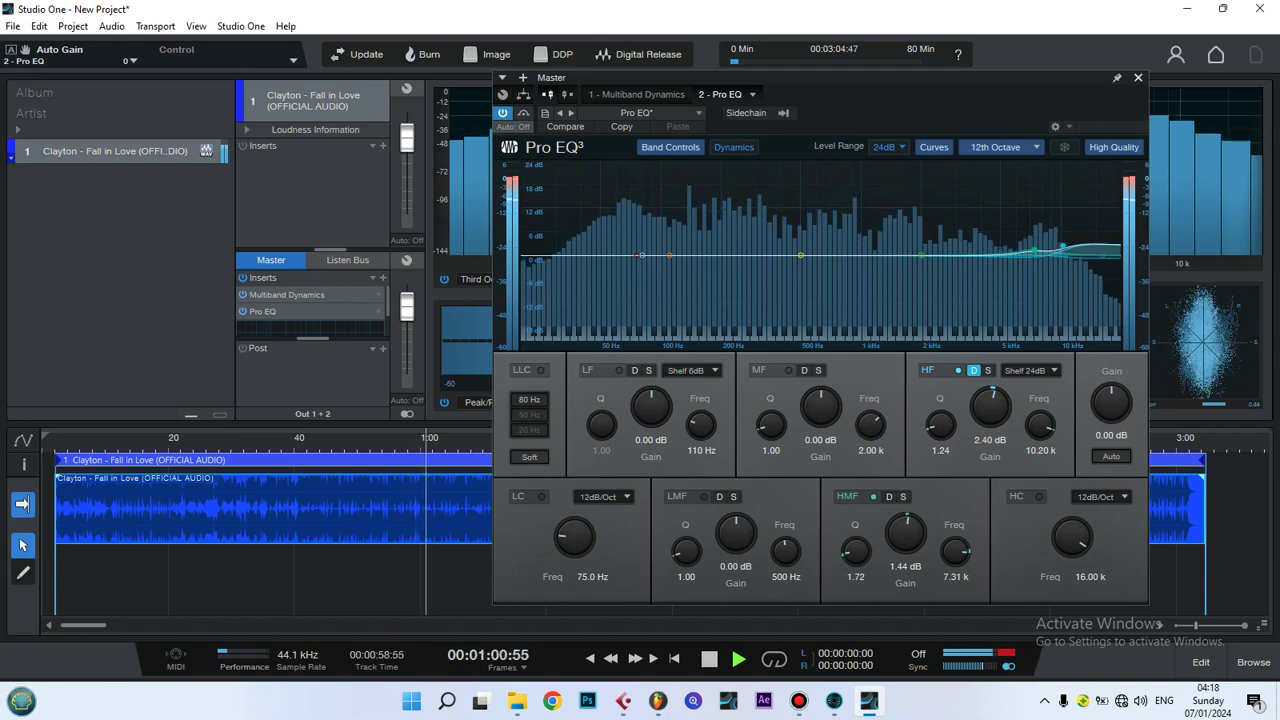
pyautogui.press('Escape')
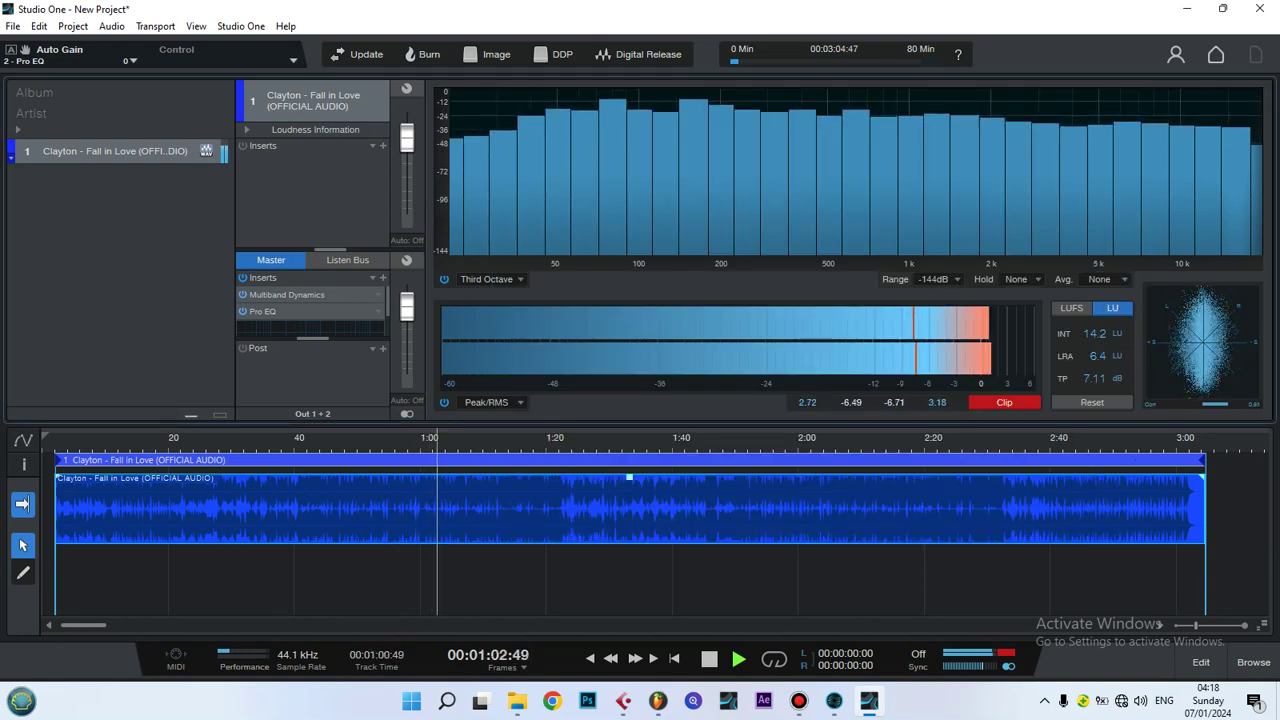
# - Try Auto Speed in the master's Multiband Dynamics, switch it back off, and close the effect window
pyautogui.click(287, 294)
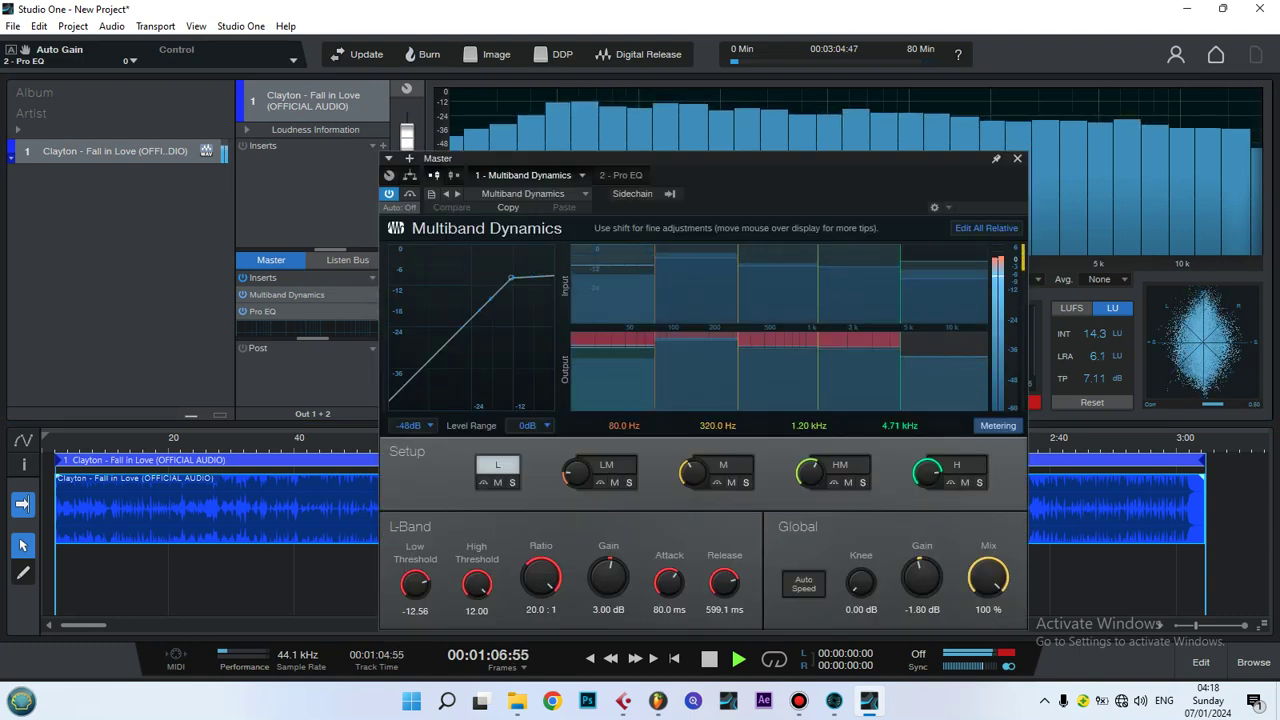
pyautogui.moveTo(730, 157); pyautogui.dragTo(795, 119)
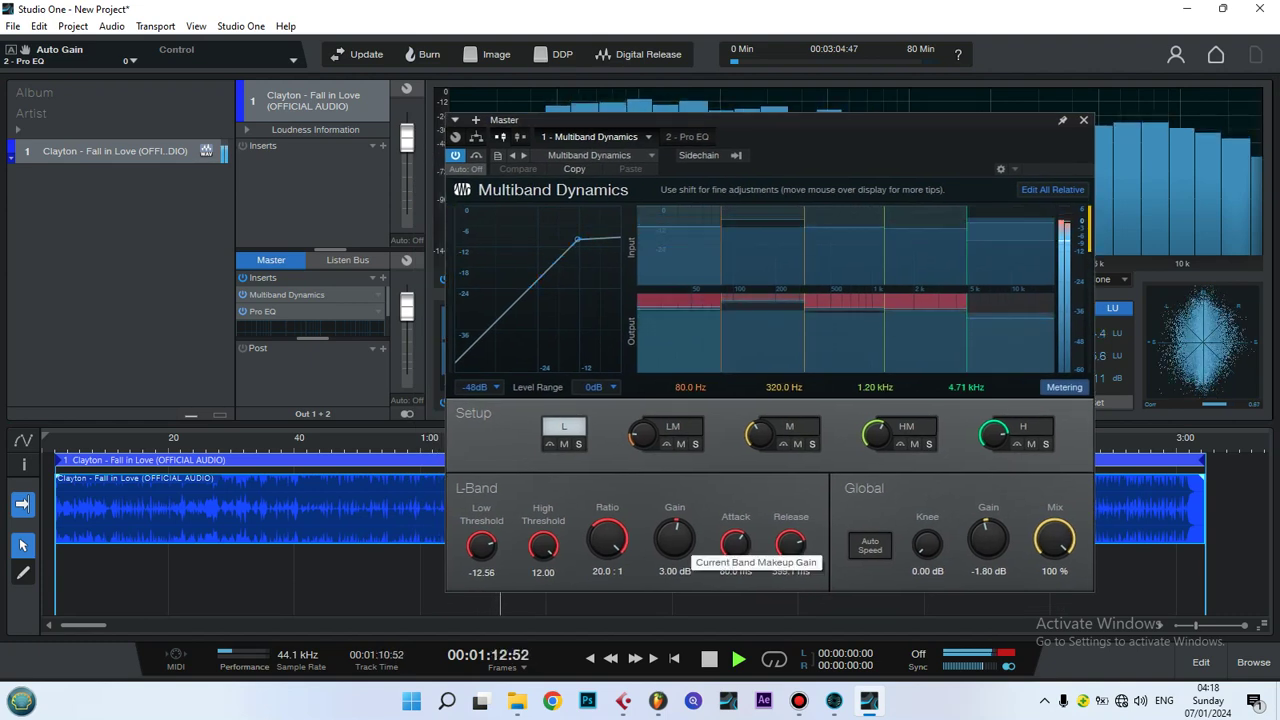
pyautogui.click(870, 545)
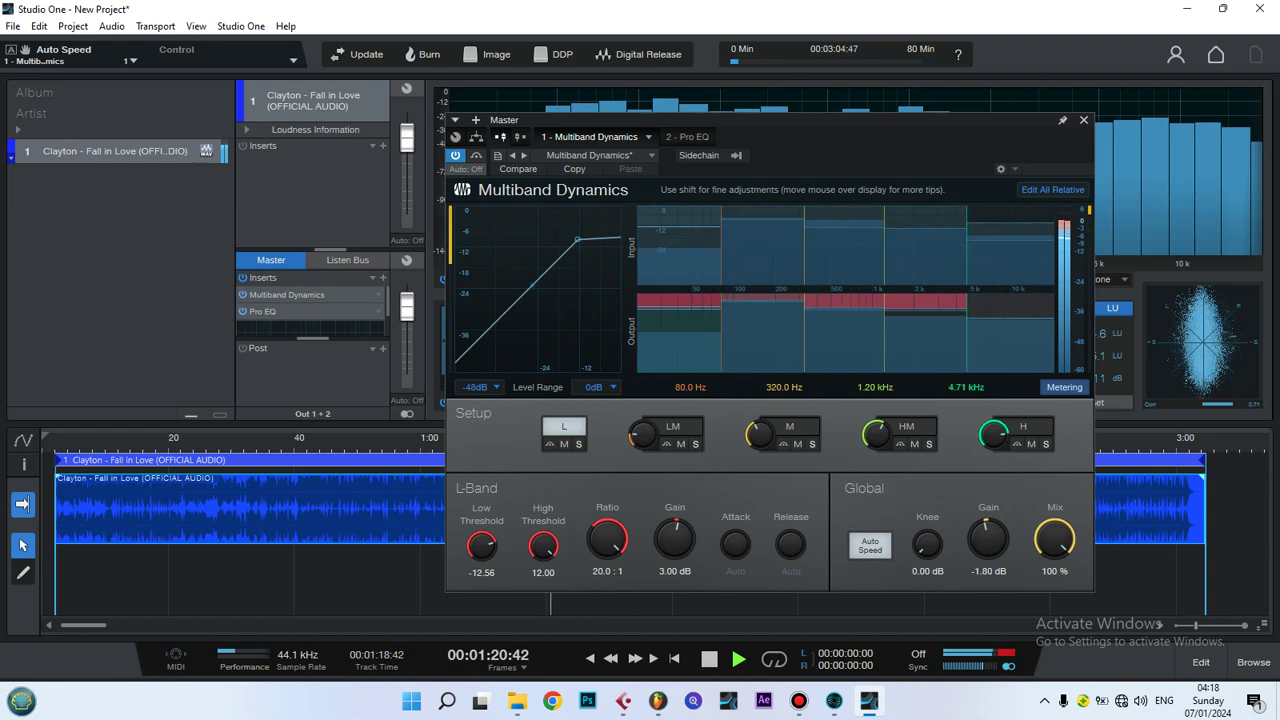
pyautogui.click(870, 545)
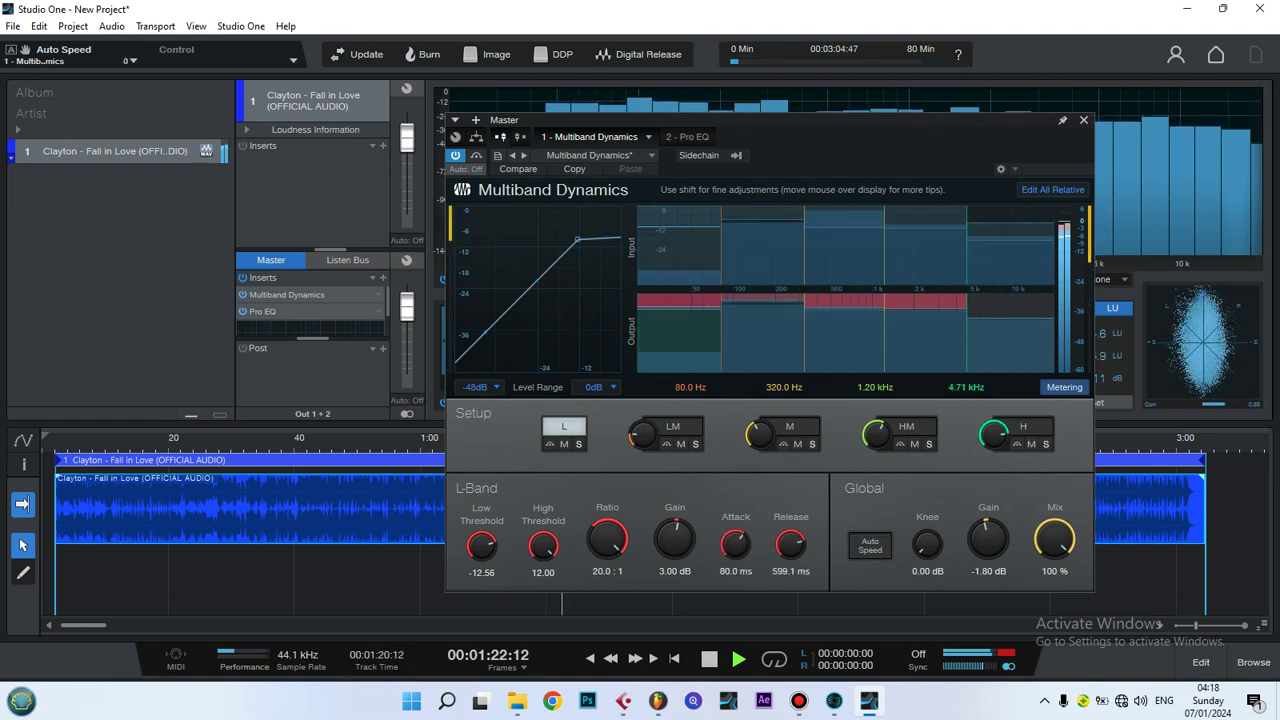
pyautogui.press('Escape')
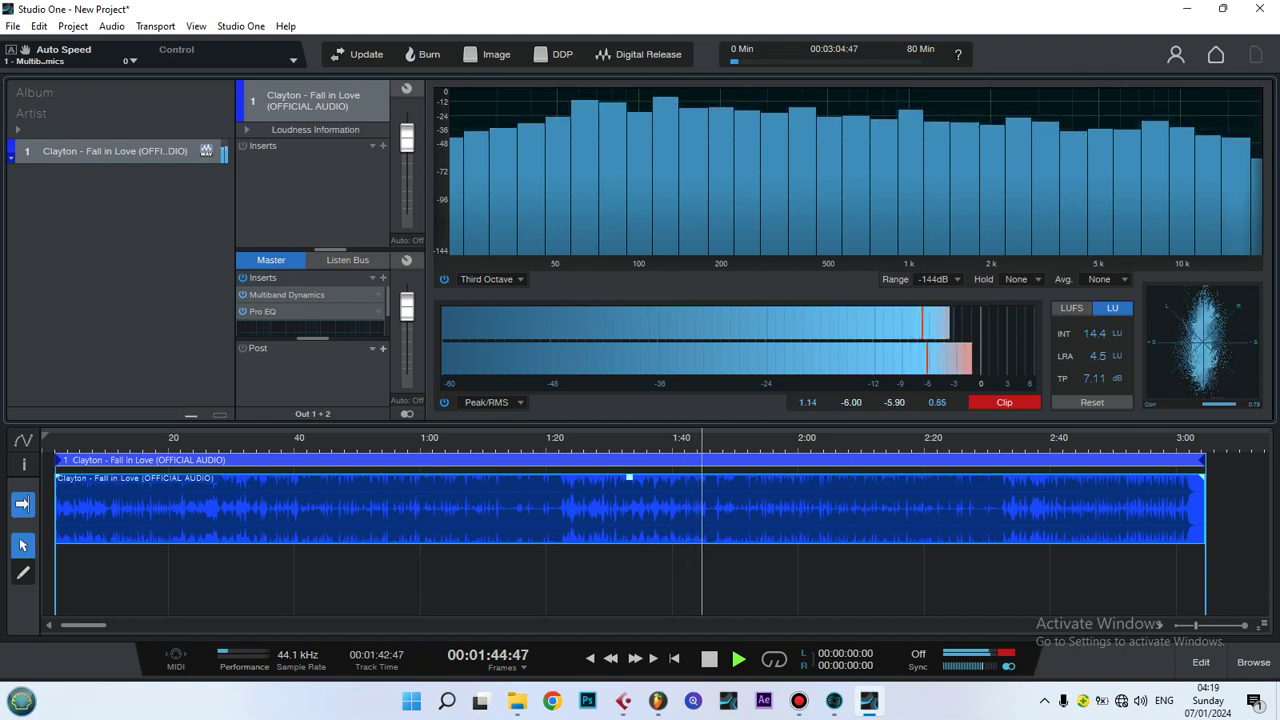
# - Add FabFilter Pro-L 2 to the master channel's Post section
pyautogui.click(382, 348)
pyautogui.click(445, 442)
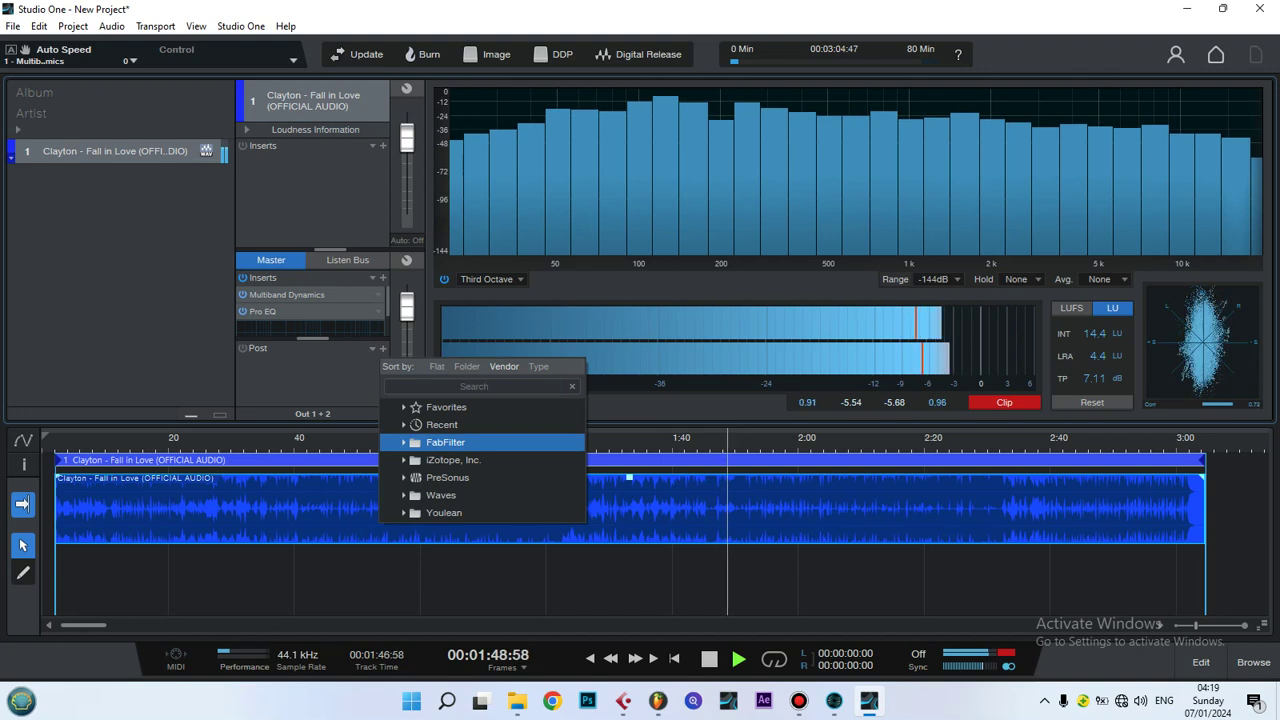
pyautogui.press('Right')
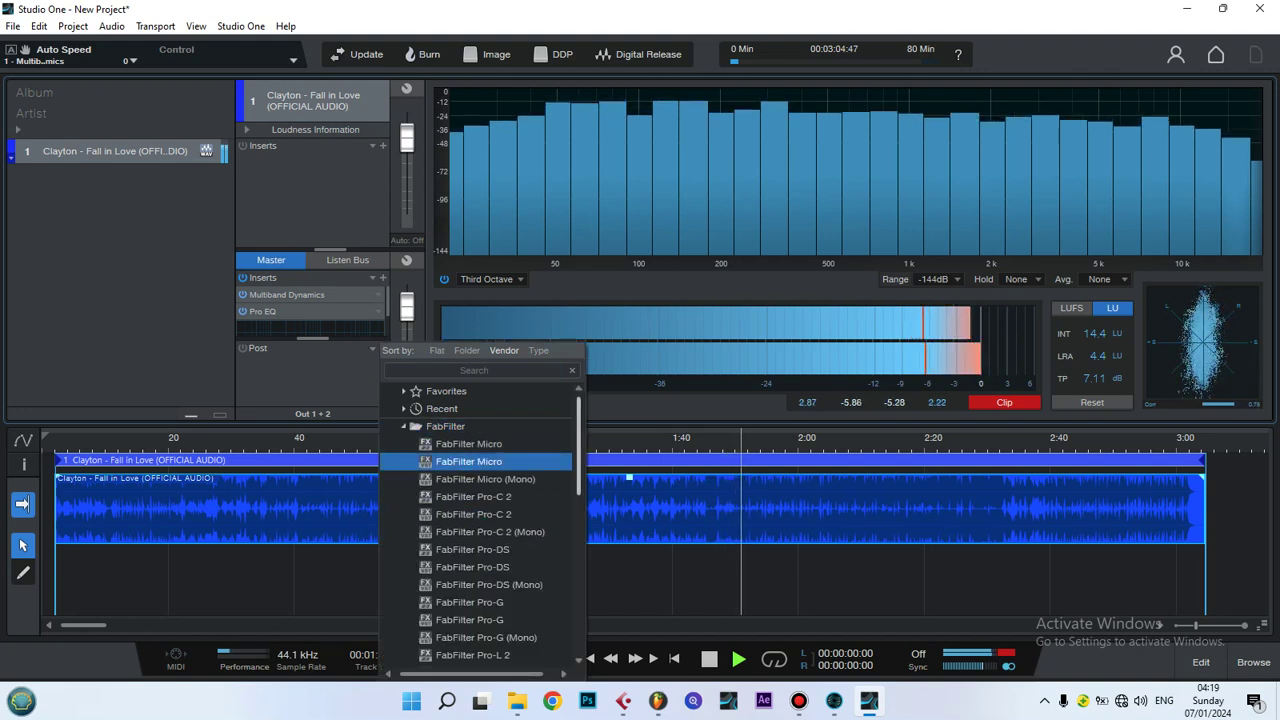
pyautogui.press('Down')
pyautogui.press('Down')
pyautogui.press('Down')
pyautogui.press('Down')
pyautogui.press('Down')
pyautogui.press('Down')
pyautogui.press('Down')
pyautogui.press('Down')
pyautogui.press('Down')
pyautogui.press('Down')
pyautogui.press('Down')
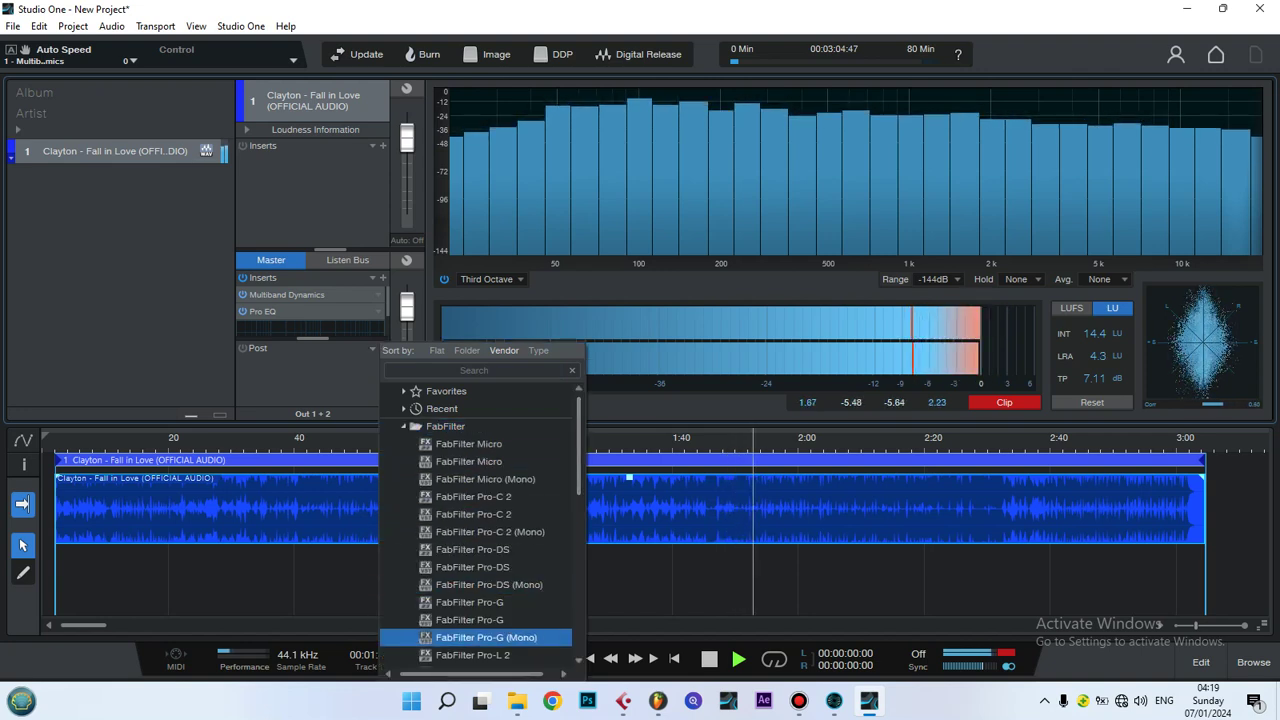
pyautogui.press('Return')
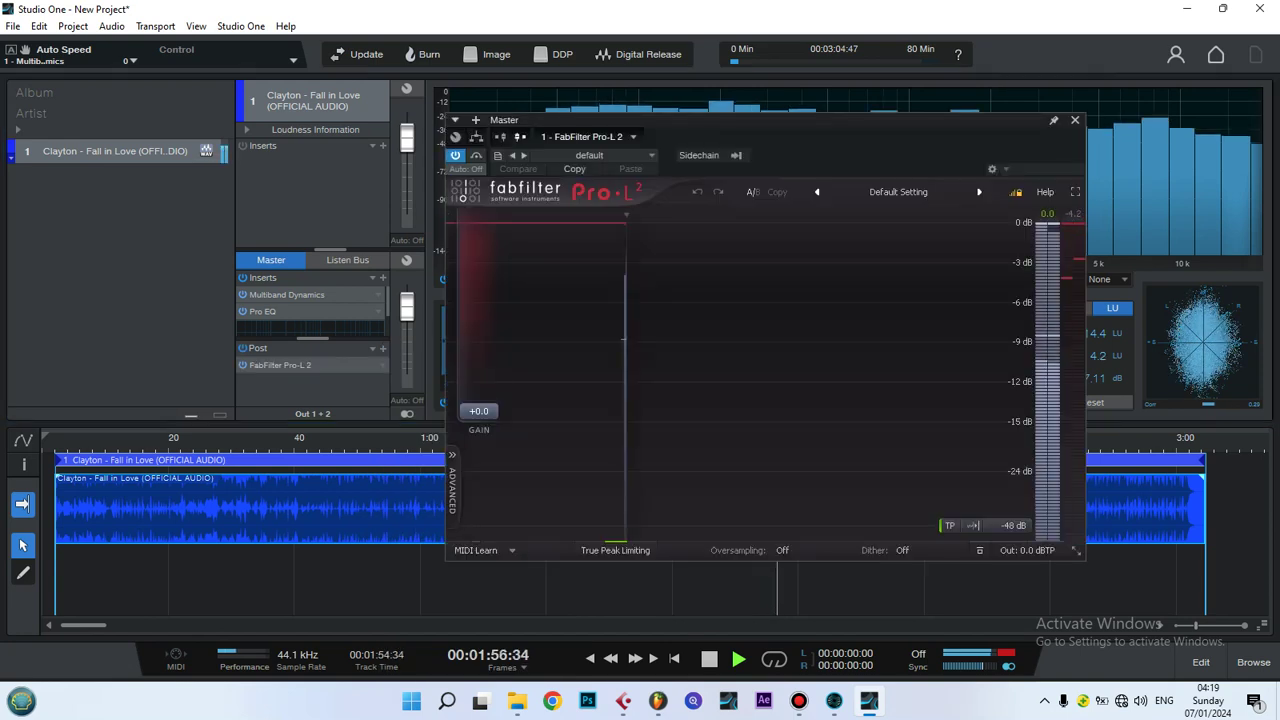
# - Raise the Pro-L 2 limiter's gain to about +3.3 dB, check its preset categories, and close the effect window
pyautogui.moveTo(664, 114); pyautogui.dragTo(662, 171)
pyautogui.moveTo(477, 453); pyautogui.dragTo(477, 447)
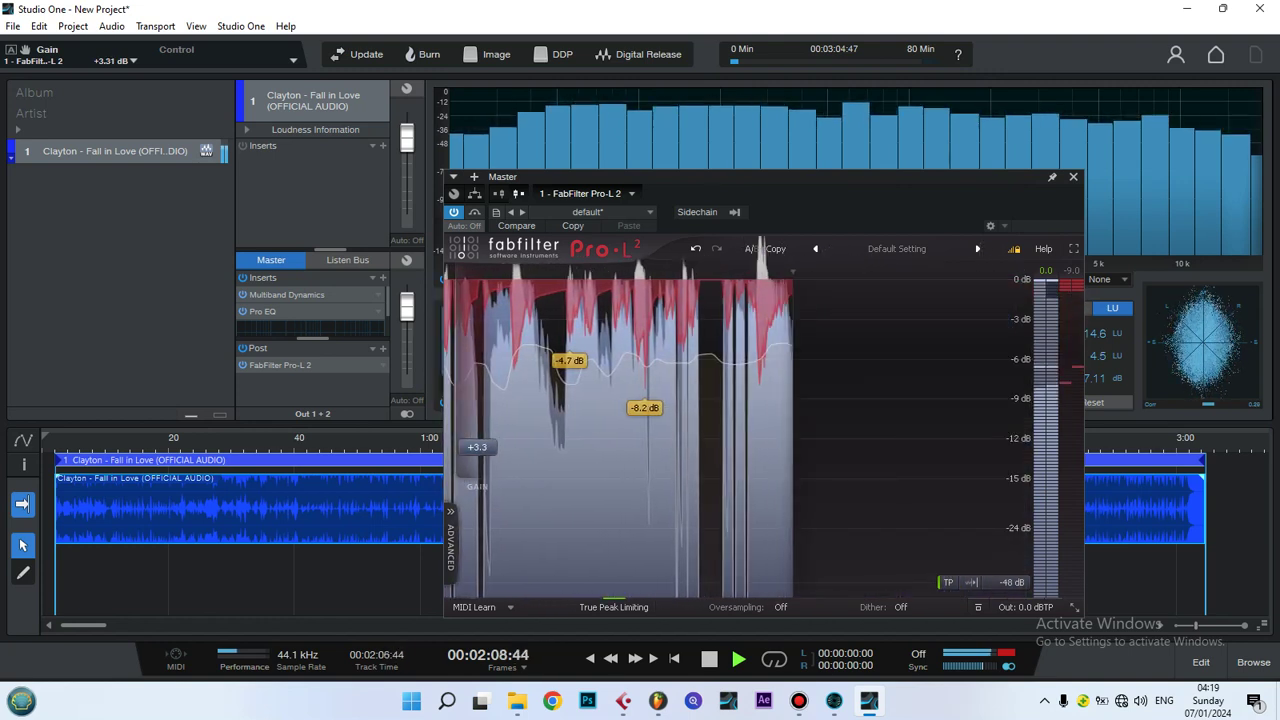
pyautogui.click(897, 248)
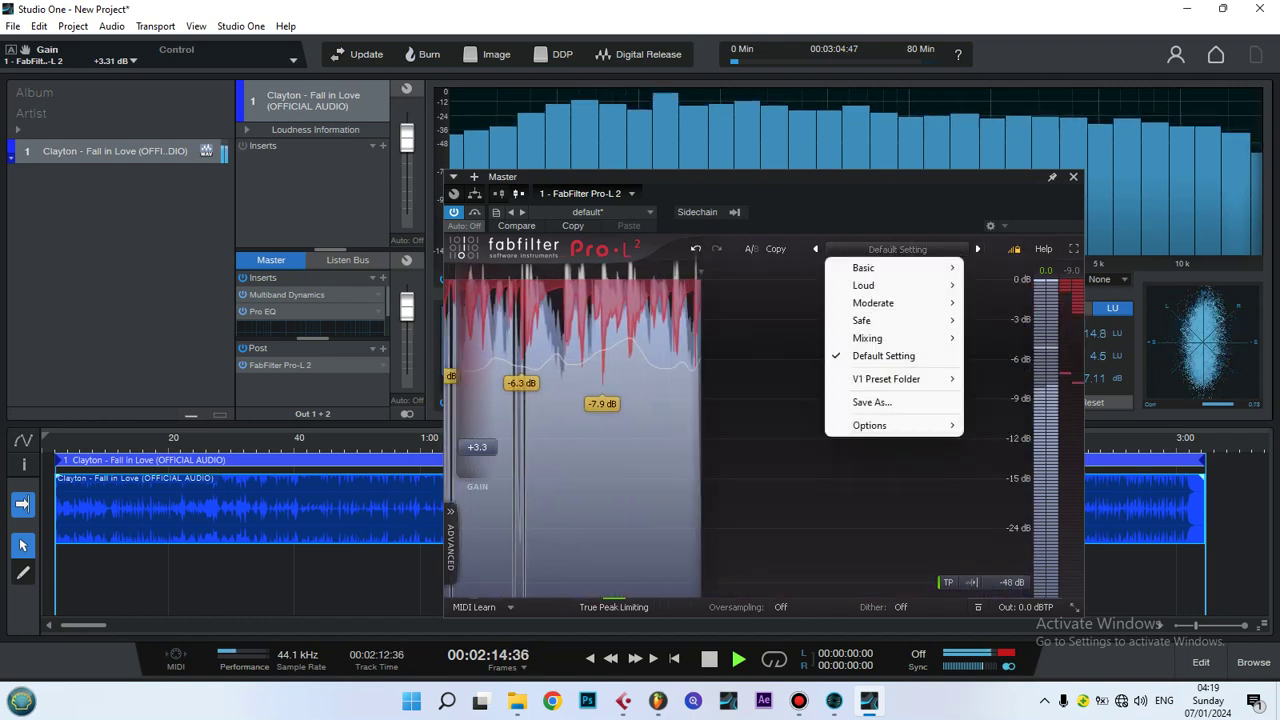
pyautogui.press('Escape')
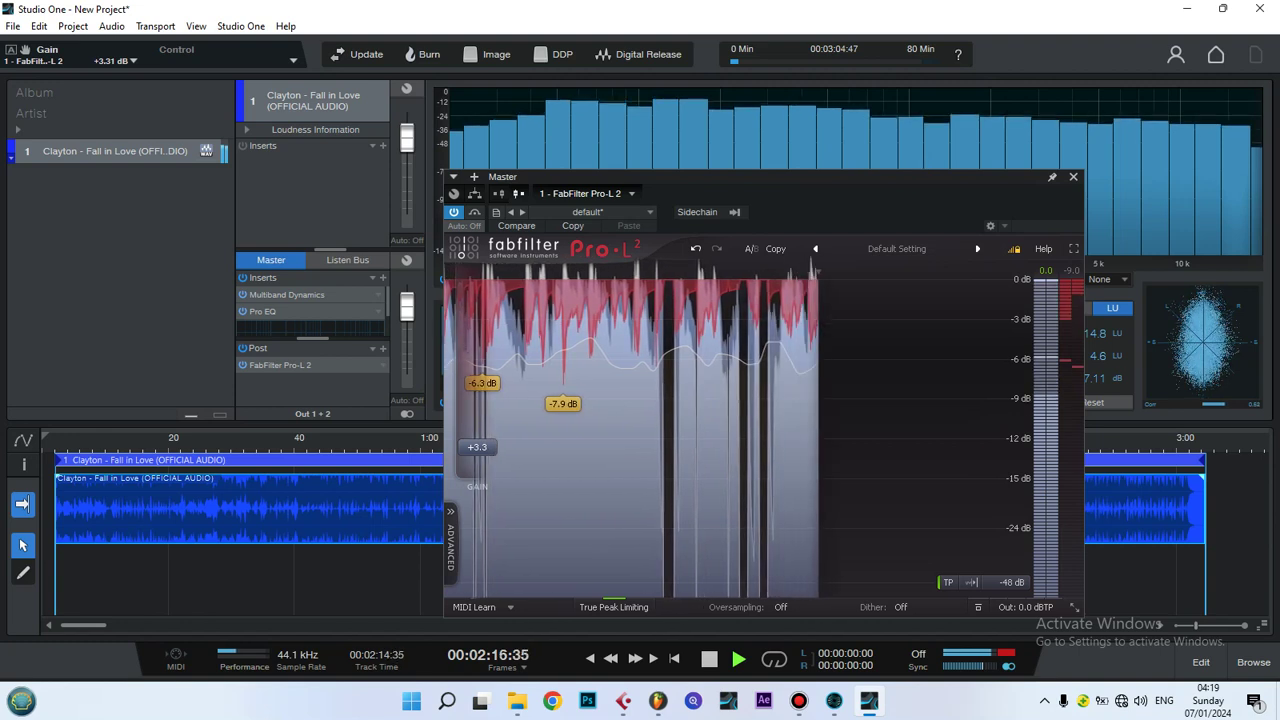
pyautogui.moveTo(815, 175); pyautogui.dragTo(837, 180)
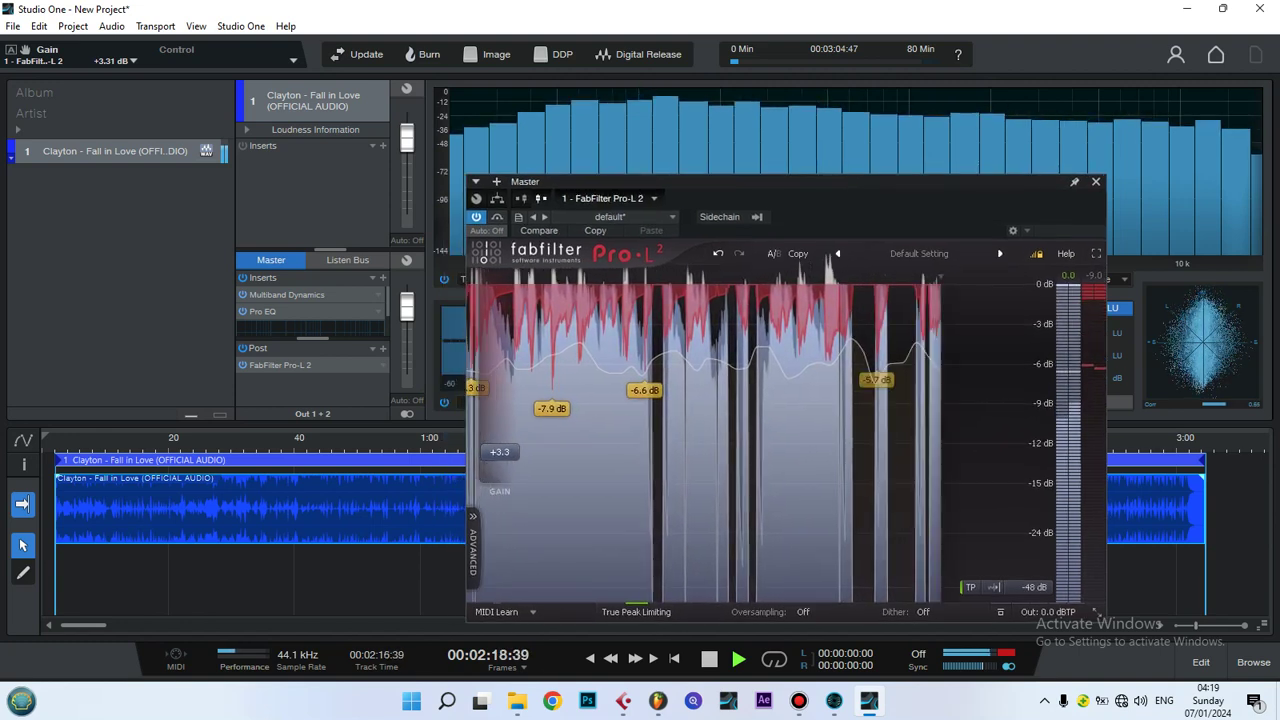
pyautogui.hotkey('alt', 'F4')
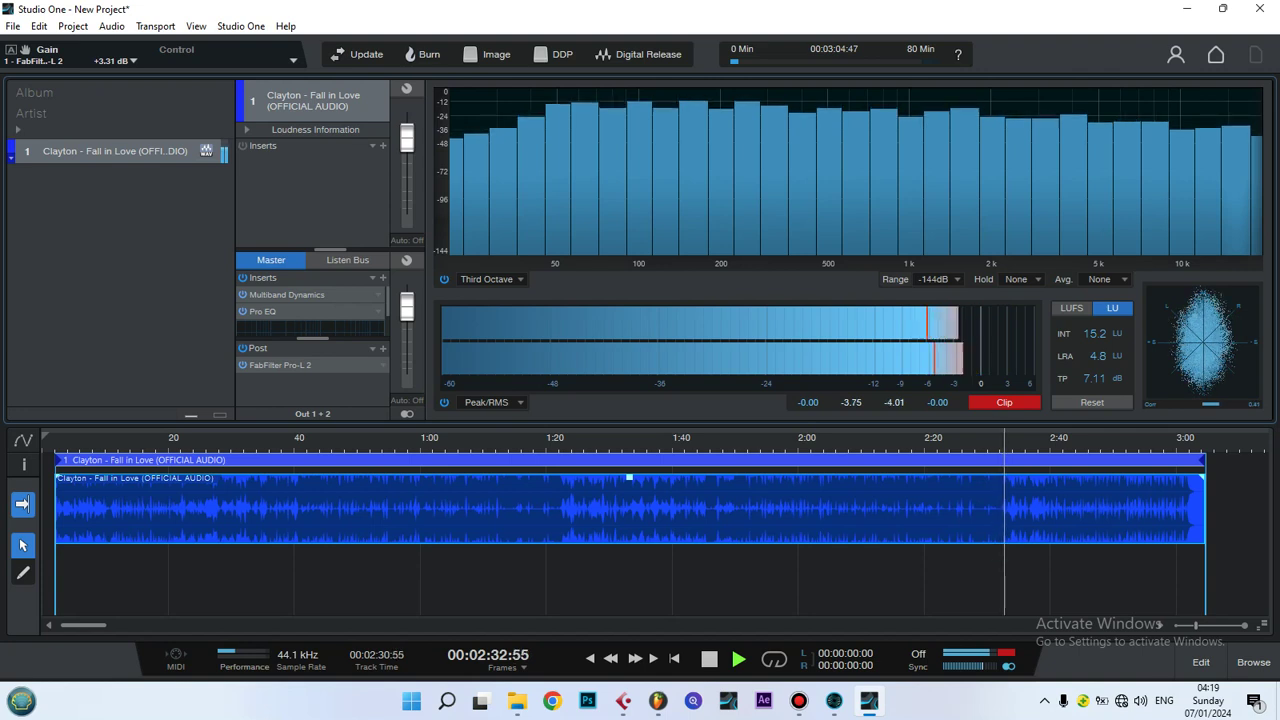
# - Set the HMF gain of the master's Pro EQ to -1.68 dB and close the effect window
pyautogui.click(378, 311)
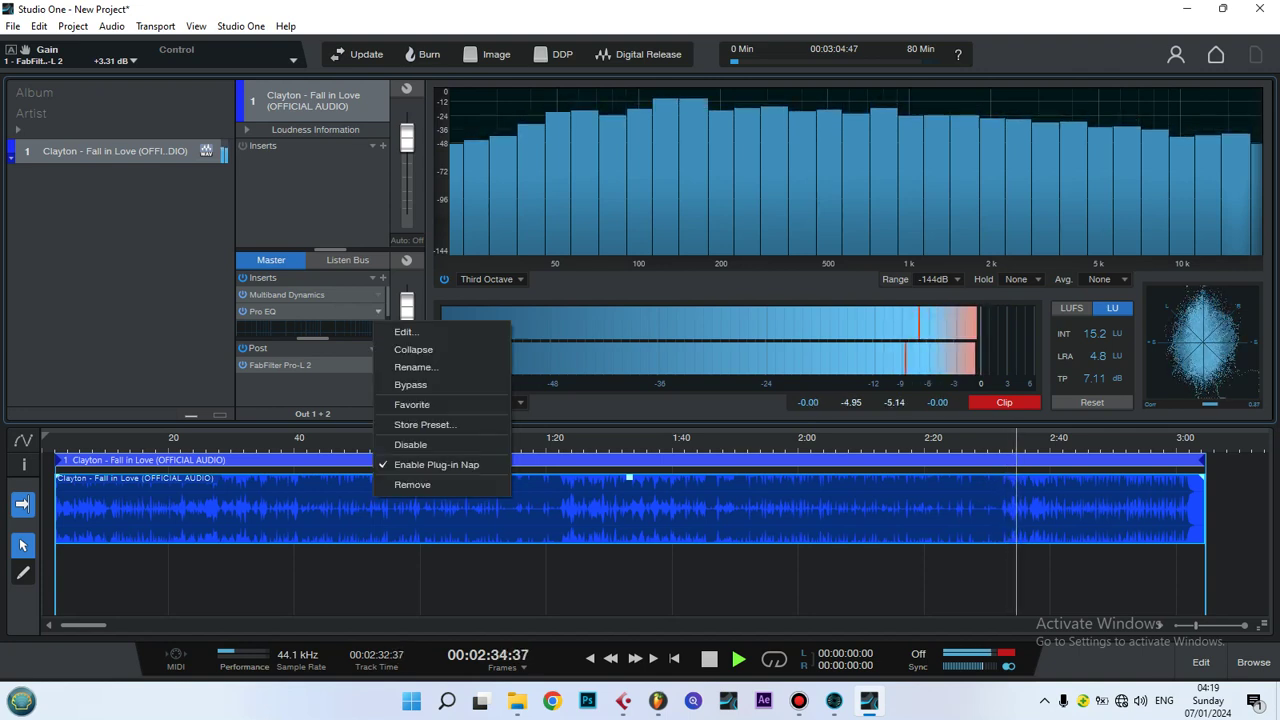
pyautogui.click(404, 331)
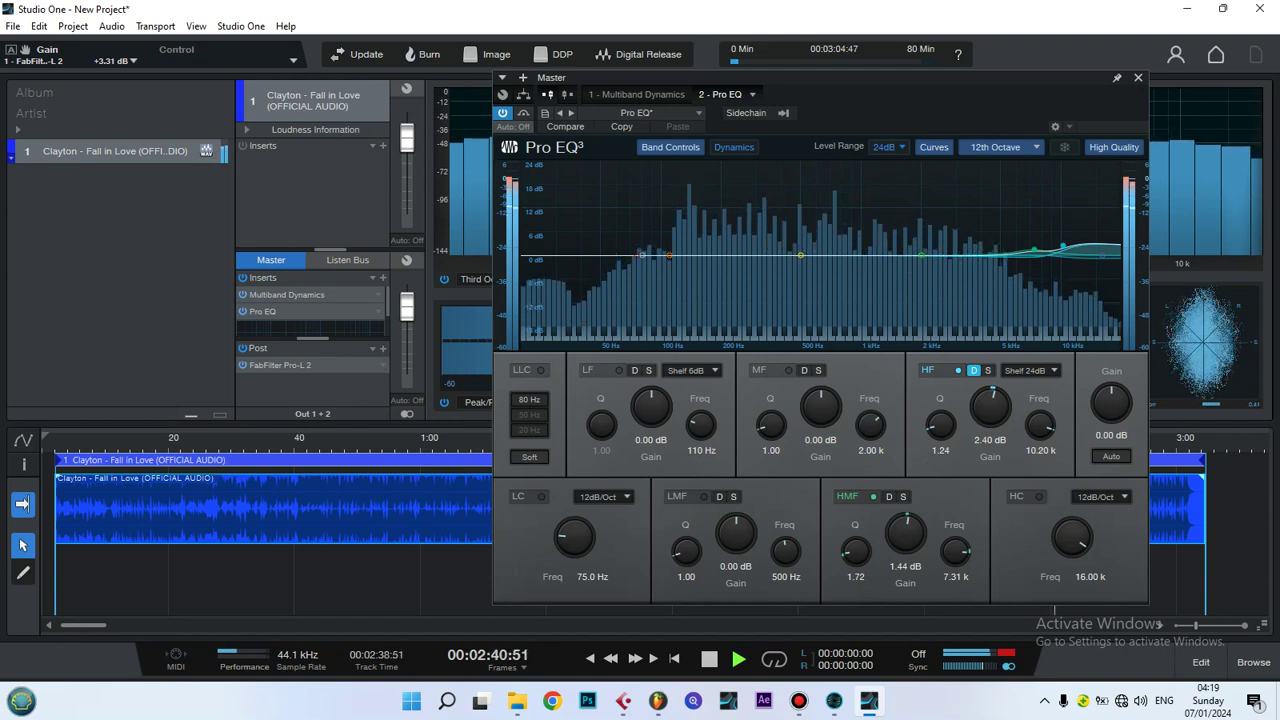
pyautogui.moveTo(905, 535); pyautogui.dragTo(905, 568)
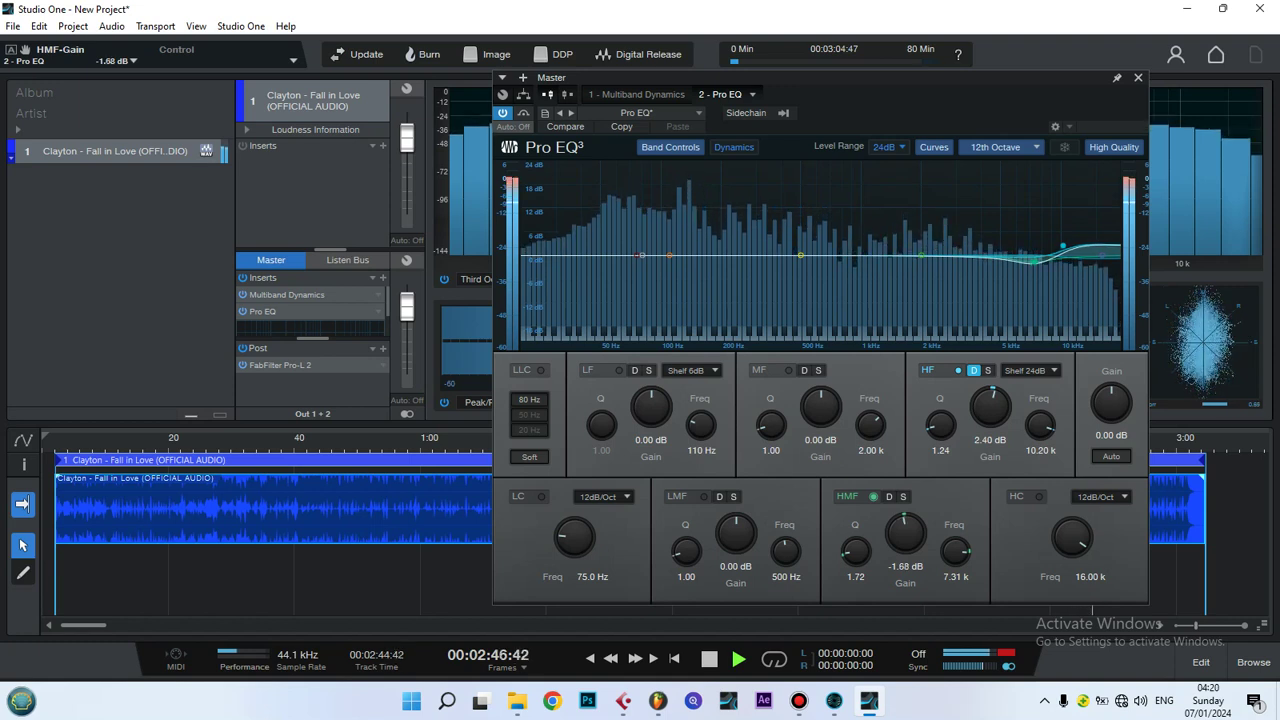
pyautogui.press('Escape')
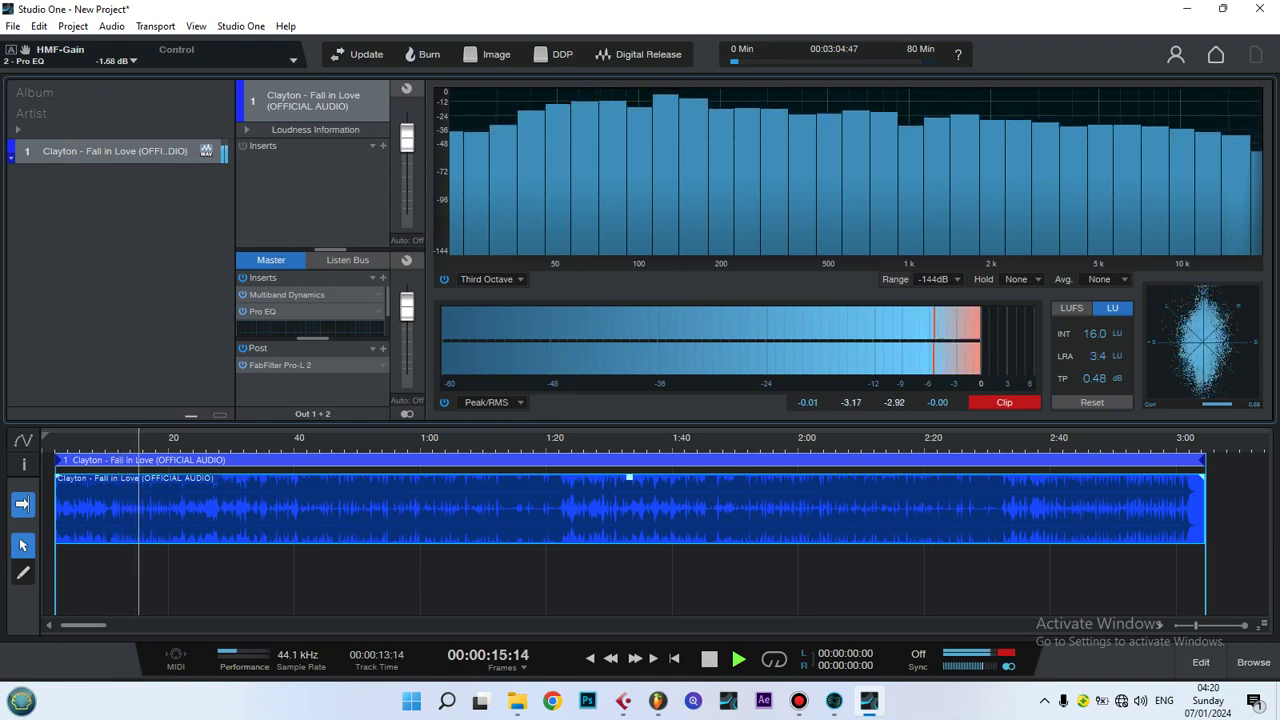
# - Open the master's Multiband Dynamics and set its global gain to -0.90 dB
pyautogui.click(378, 295)
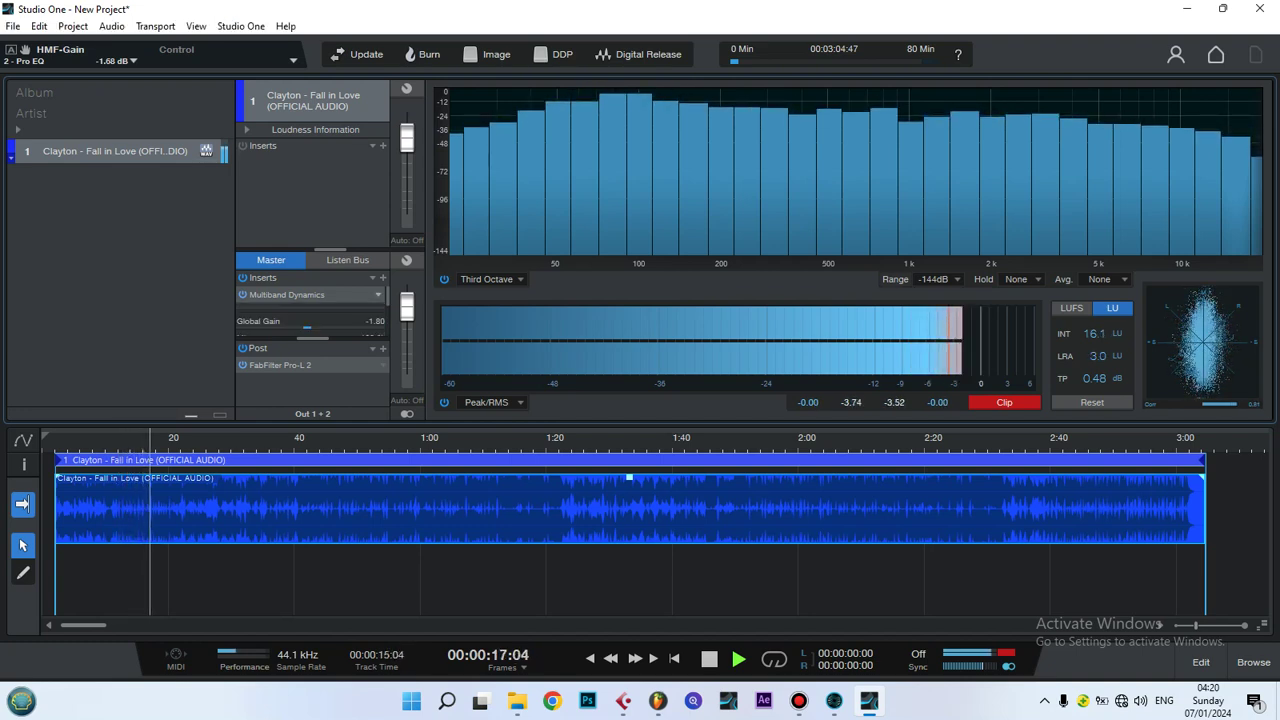
pyautogui.rightClick(376, 307)
pyautogui.press('Escape')
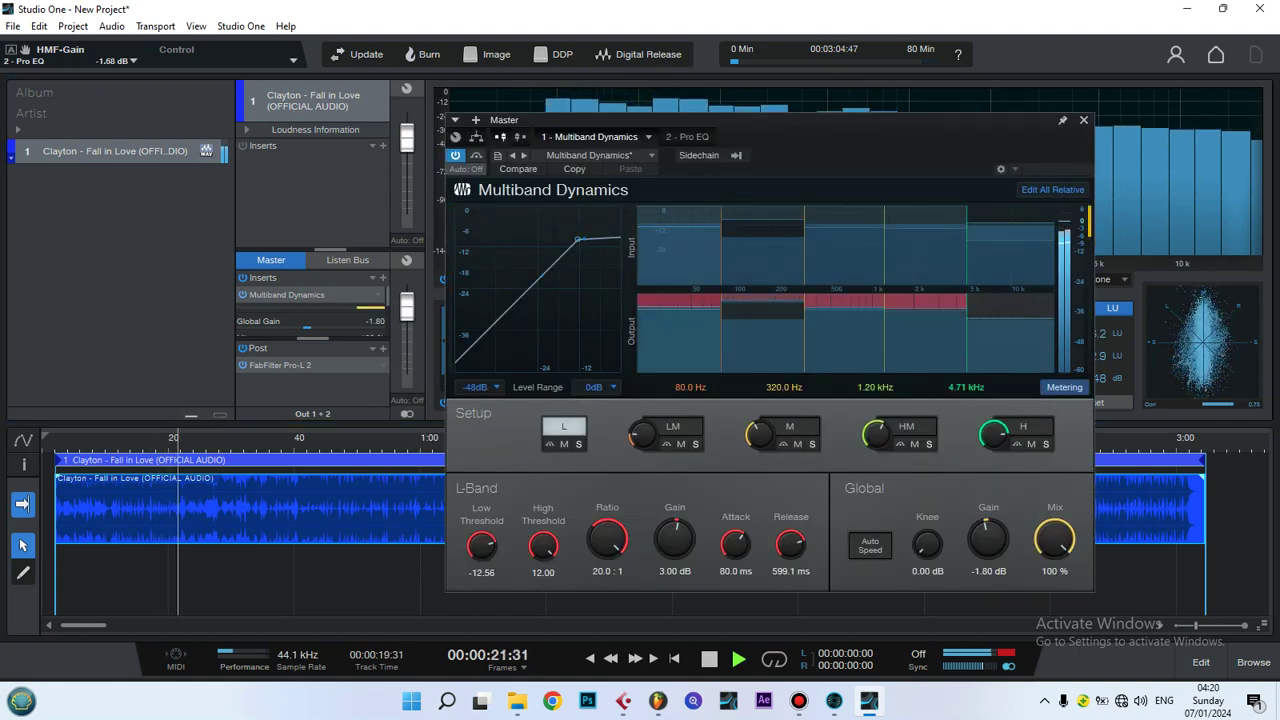
pyautogui.moveTo(988, 540); pyautogui.dragTo(988, 520)
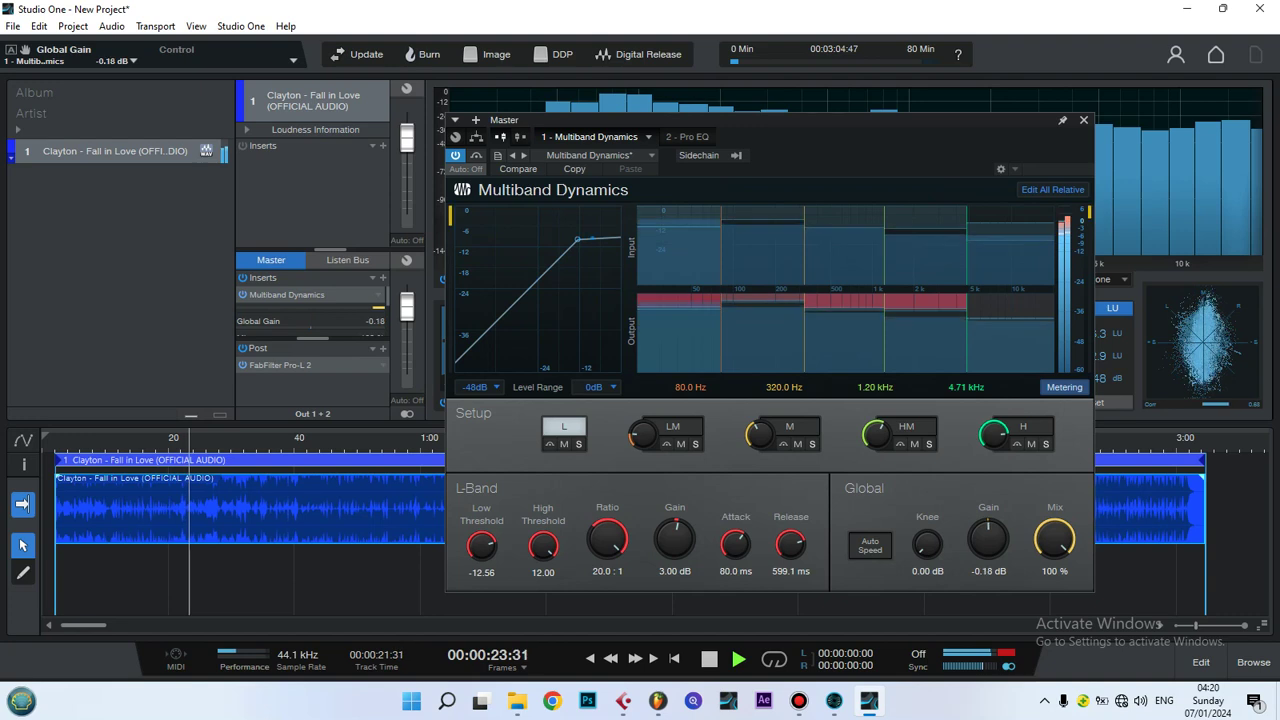
pyautogui.hotkey('ctrl', 'z')
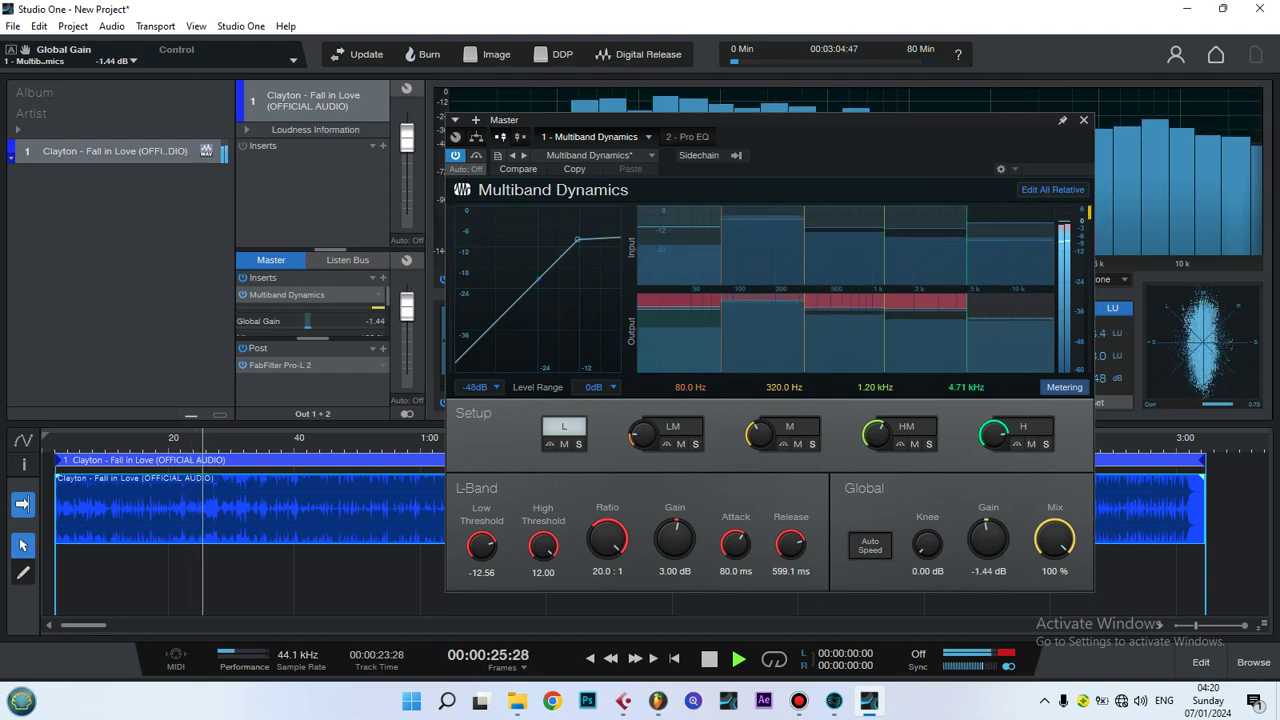
pyautogui.moveTo(988, 540); pyautogui.dragTo(988, 536)
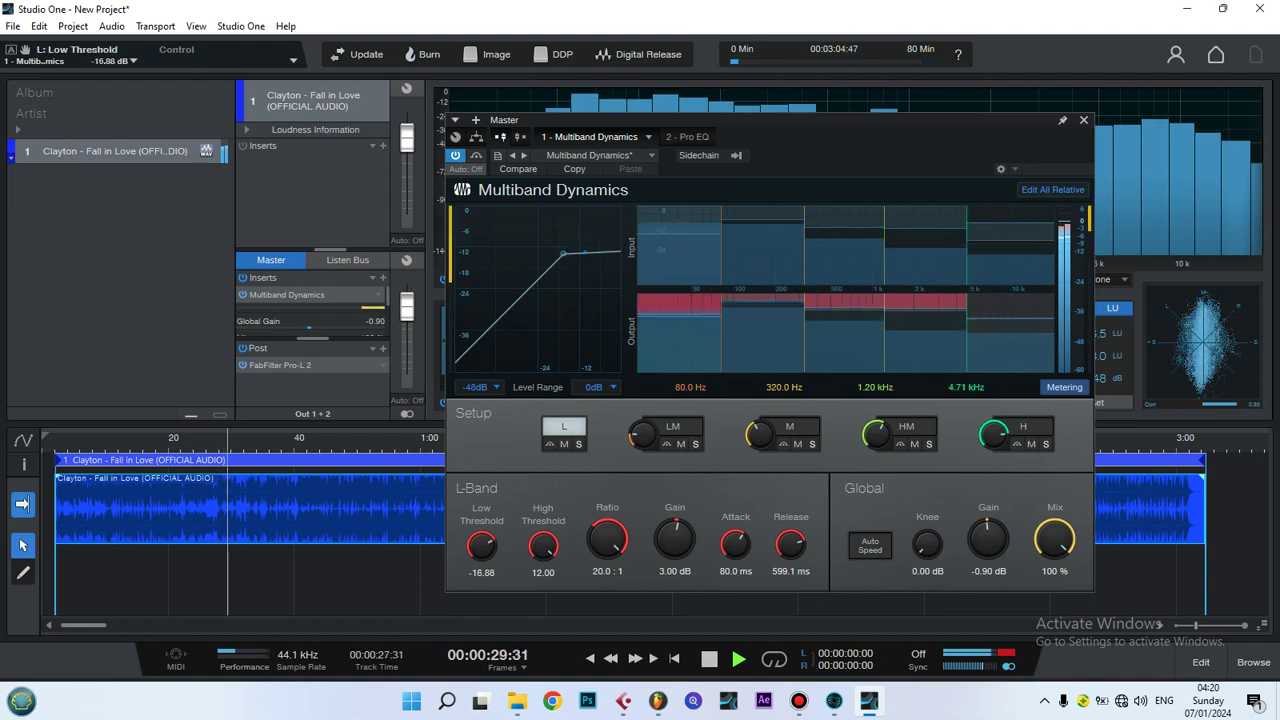
# - Set the L-band's low threshold to -16.88 and its ratio to 7.2:1
pyautogui.moveTo(481, 545)
pyautogui.mouseDown()
pyautogui.moveTo(481, 583)
pyautogui.moveTo(481, 545)
pyautogui.mouseUp()
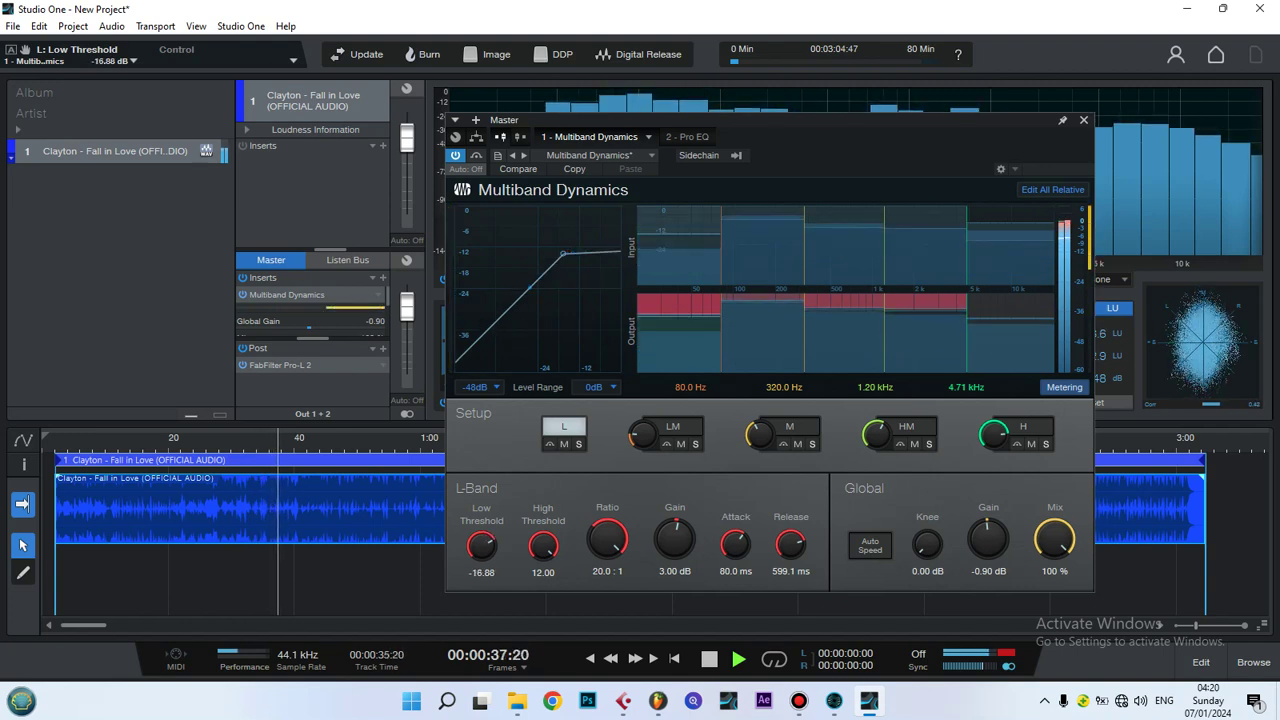
pyautogui.moveTo(607, 540); pyautogui.dragTo(607, 575)
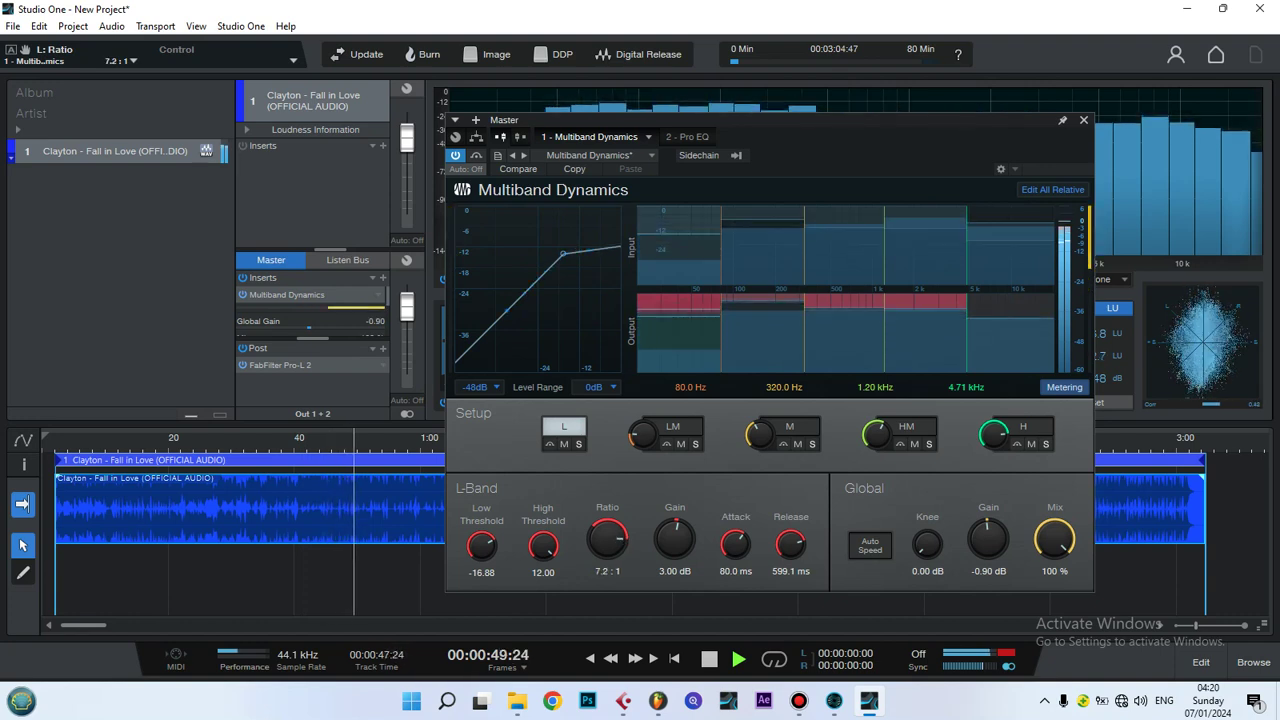
pyautogui.click(870, 545)
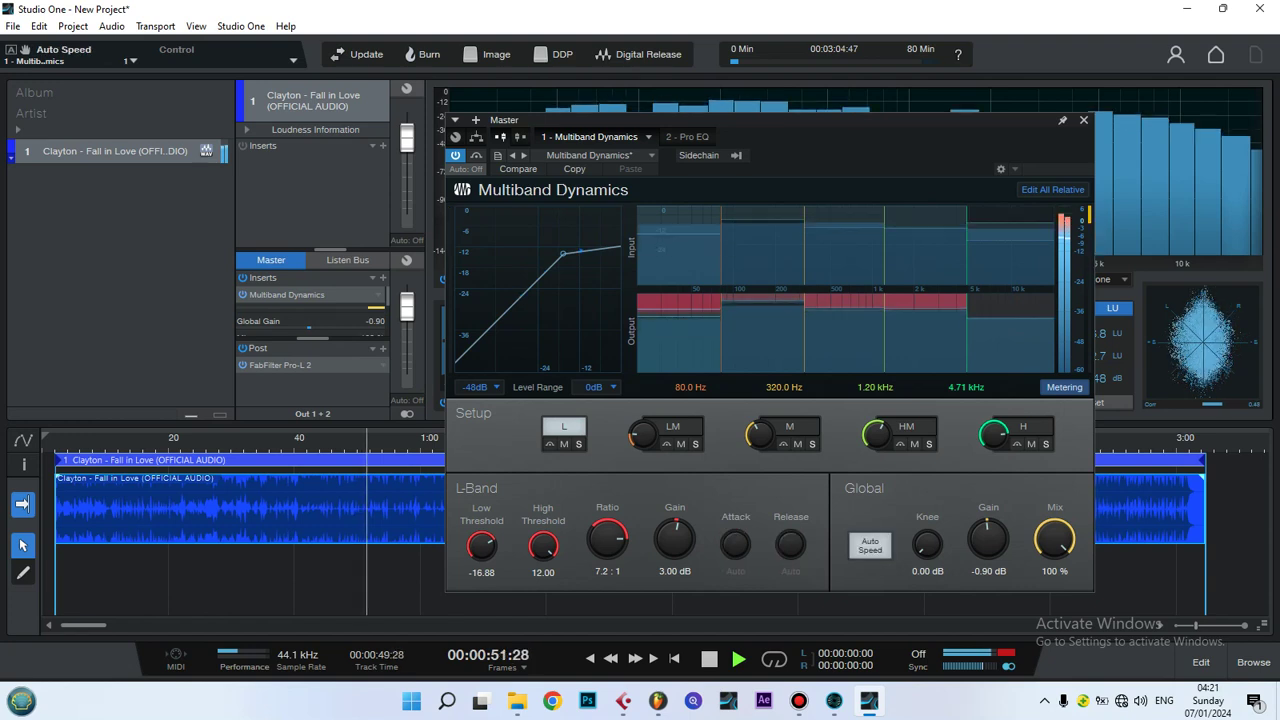
pyautogui.hotkey('ctrl', 'z')
pyautogui.hotkey('ctrl', 'z')
# - Set the Multiband Dynamics mix to 54.5 % and close the effect window
pyautogui.moveTo(1054, 539); pyautogui.dragTo(1054, 581)
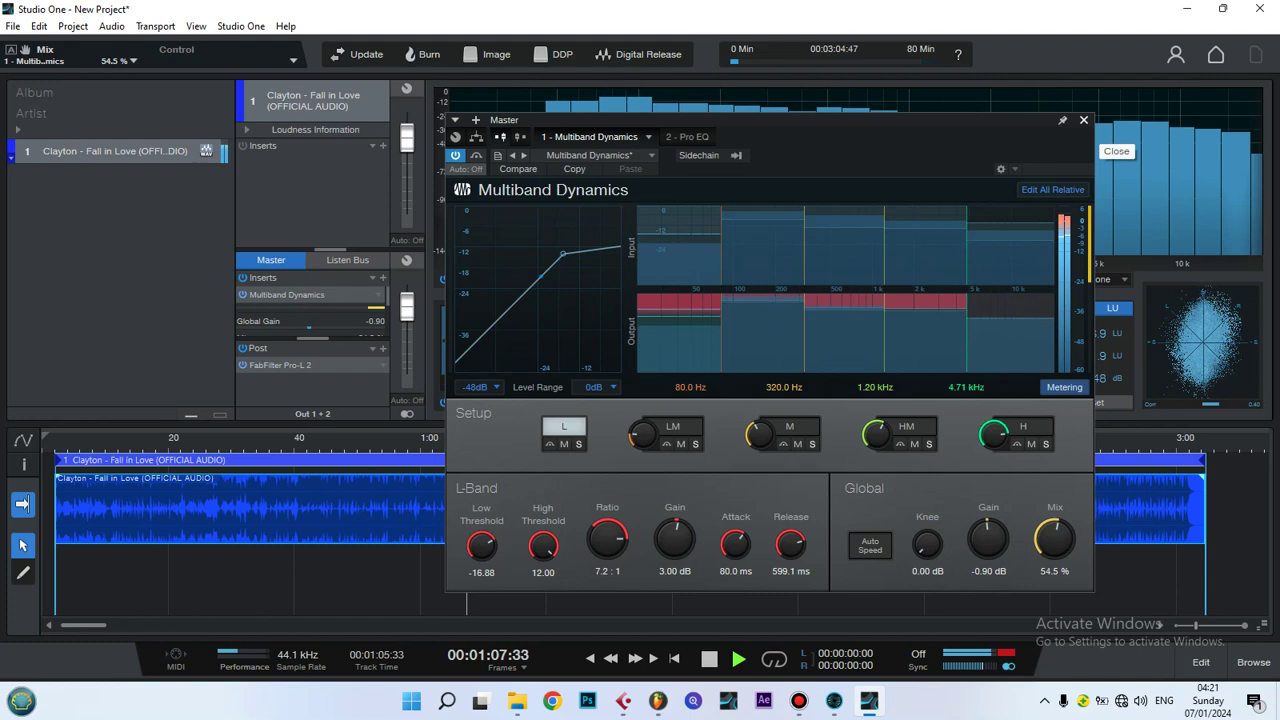
pyautogui.click(1083, 120)
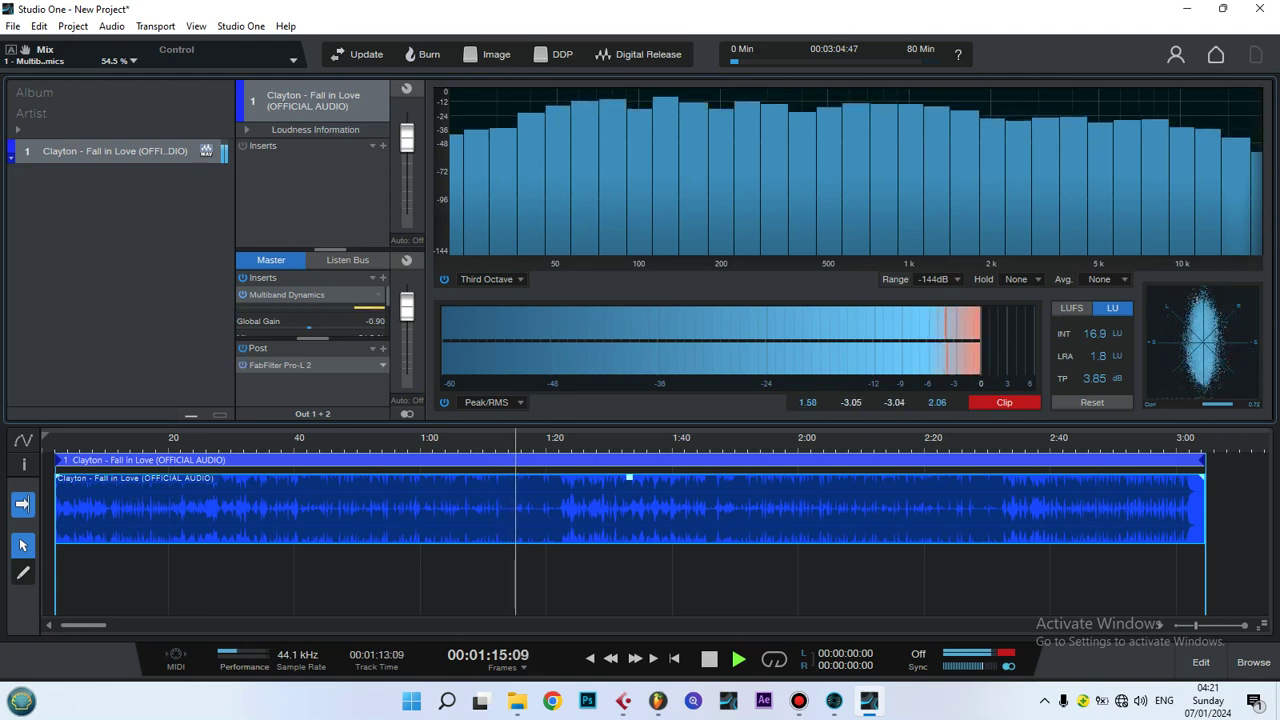
# - Lower the master's FabFilter Pro-L 2 gain to +0.76 dB, close its window, and stop playback
pyautogui.click(382, 365)
pyautogui.click(443, 380)
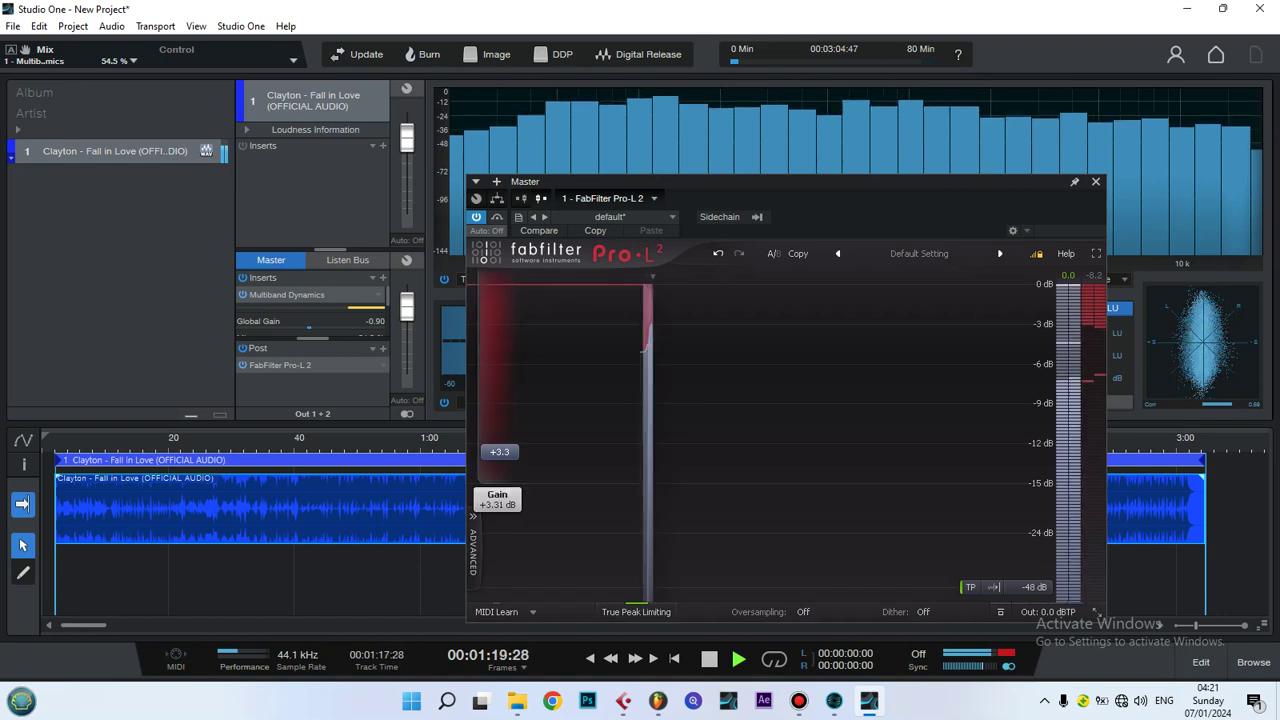
pyautogui.moveTo(499, 451); pyautogui.dragTo(499, 467)
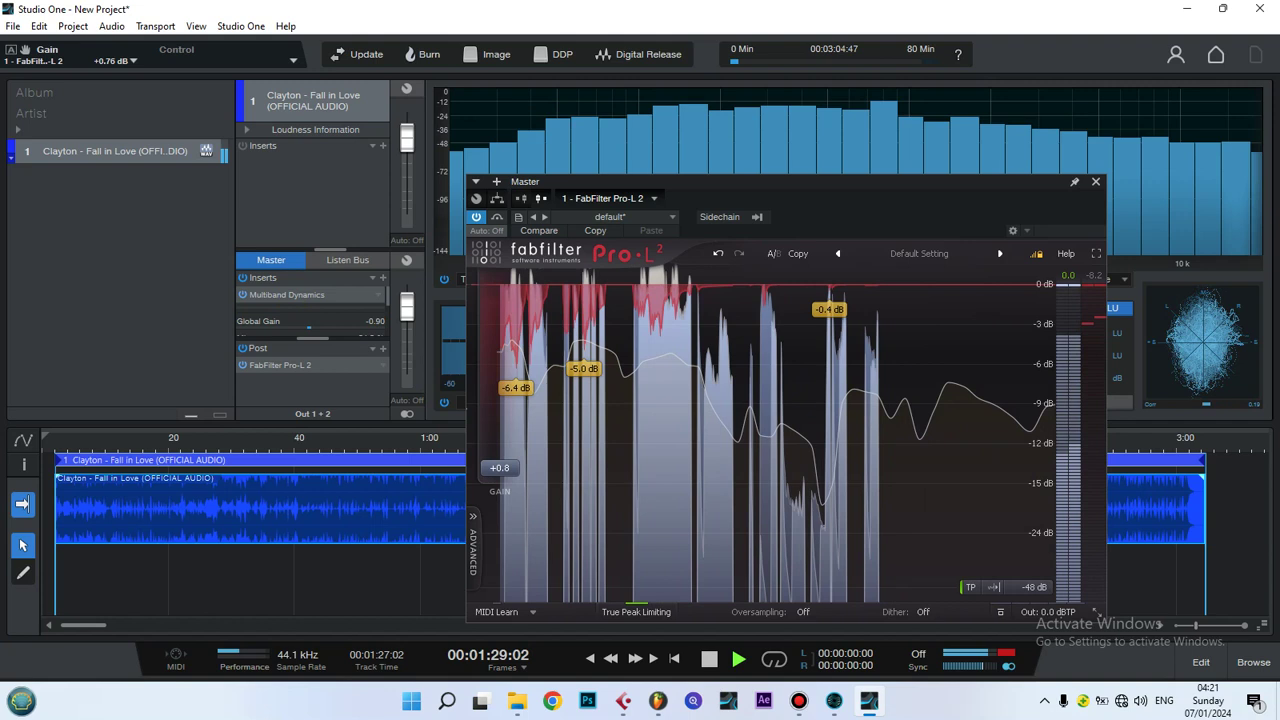
pyautogui.hotkey('ctrl', 'w')
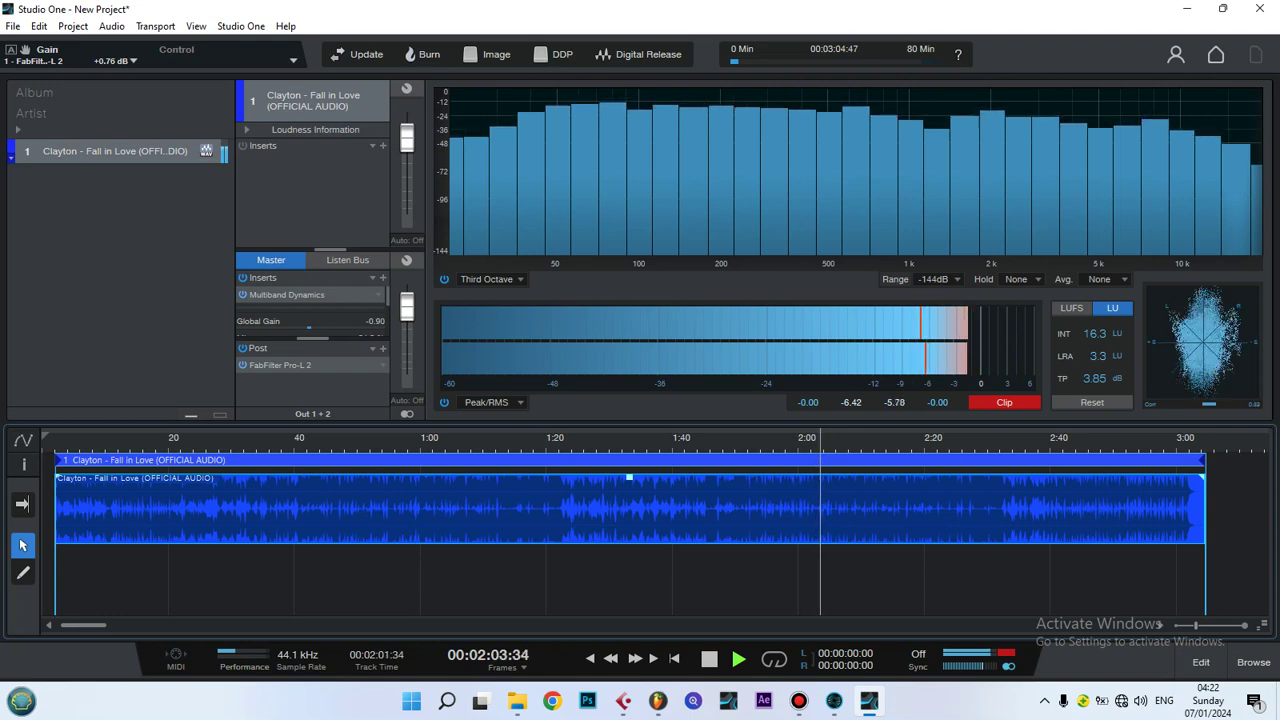
pyautogui.press('space')
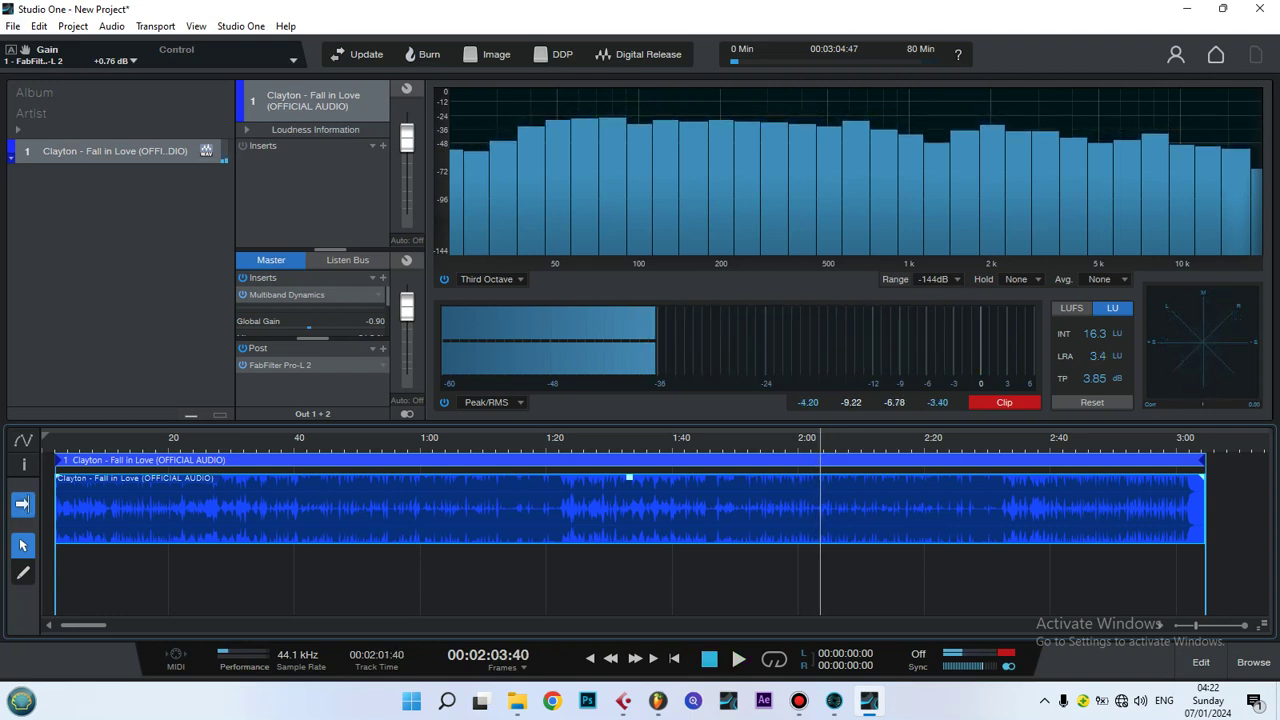
pyautogui.hotkey('alt', 'f')
pyautogui.moveTo(50, 237)
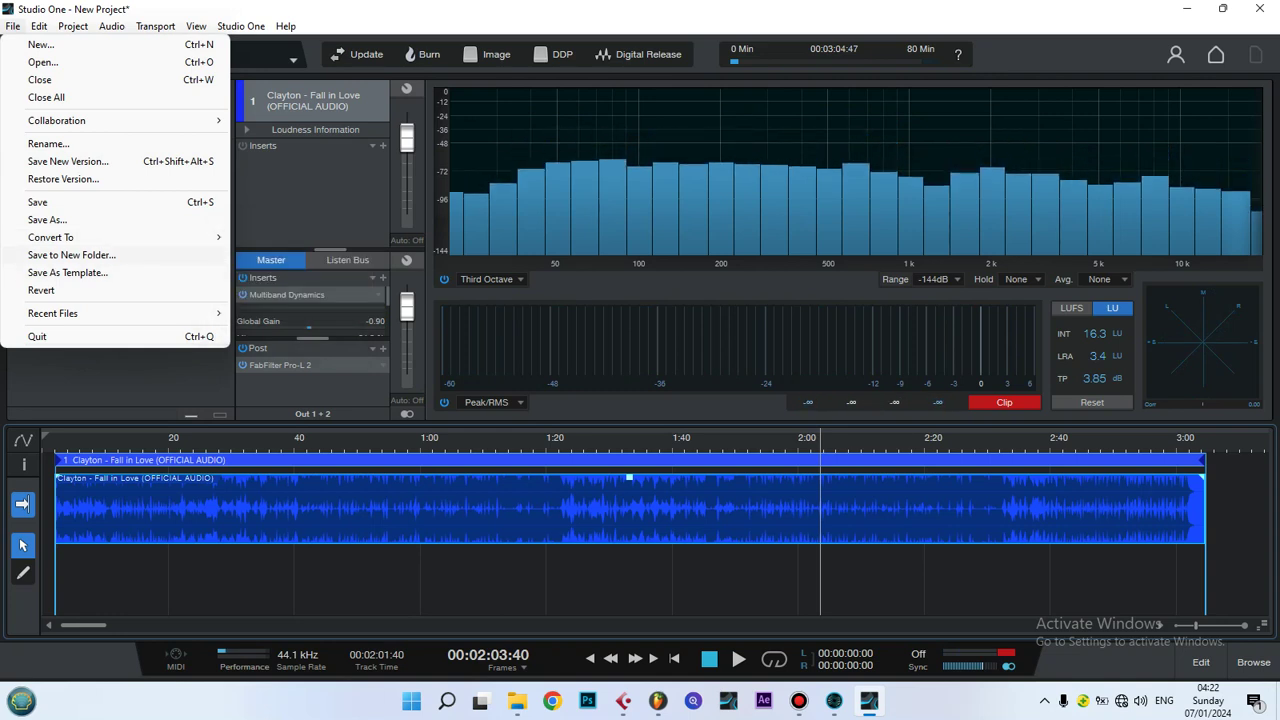
pyautogui.moveTo(52, 313)
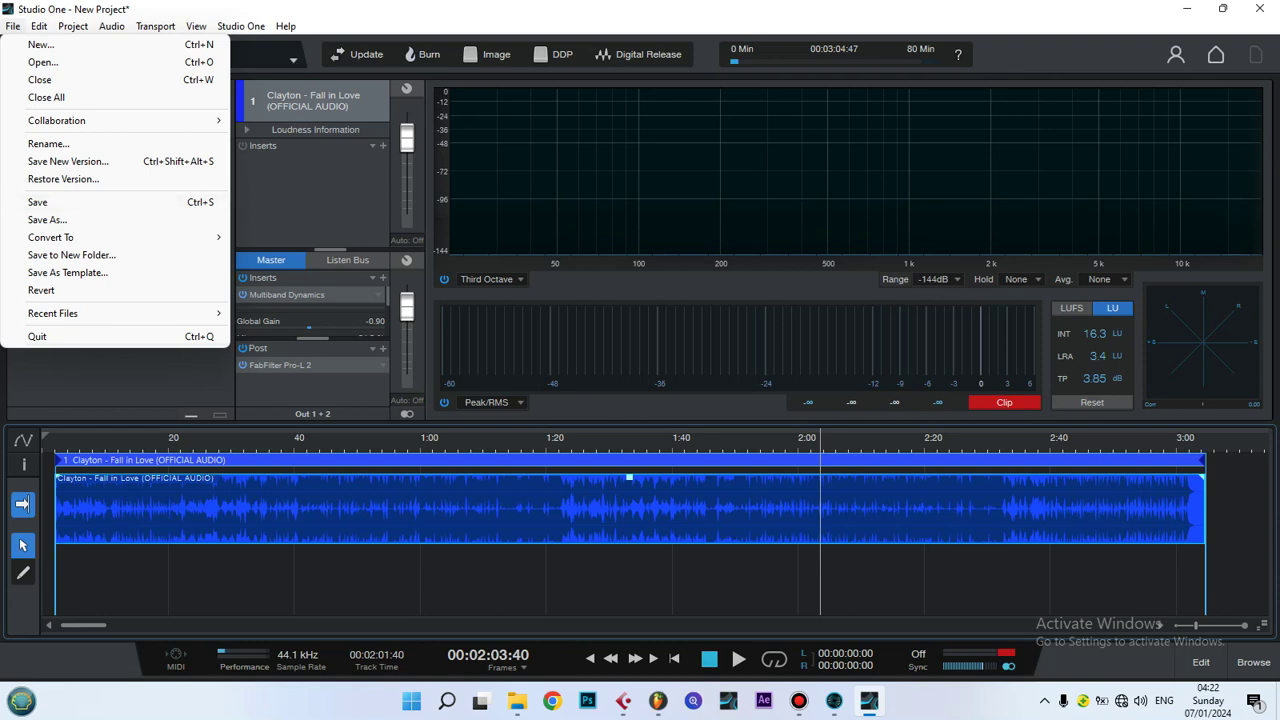
pyautogui.press('Right')
pyautogui.press('Right')
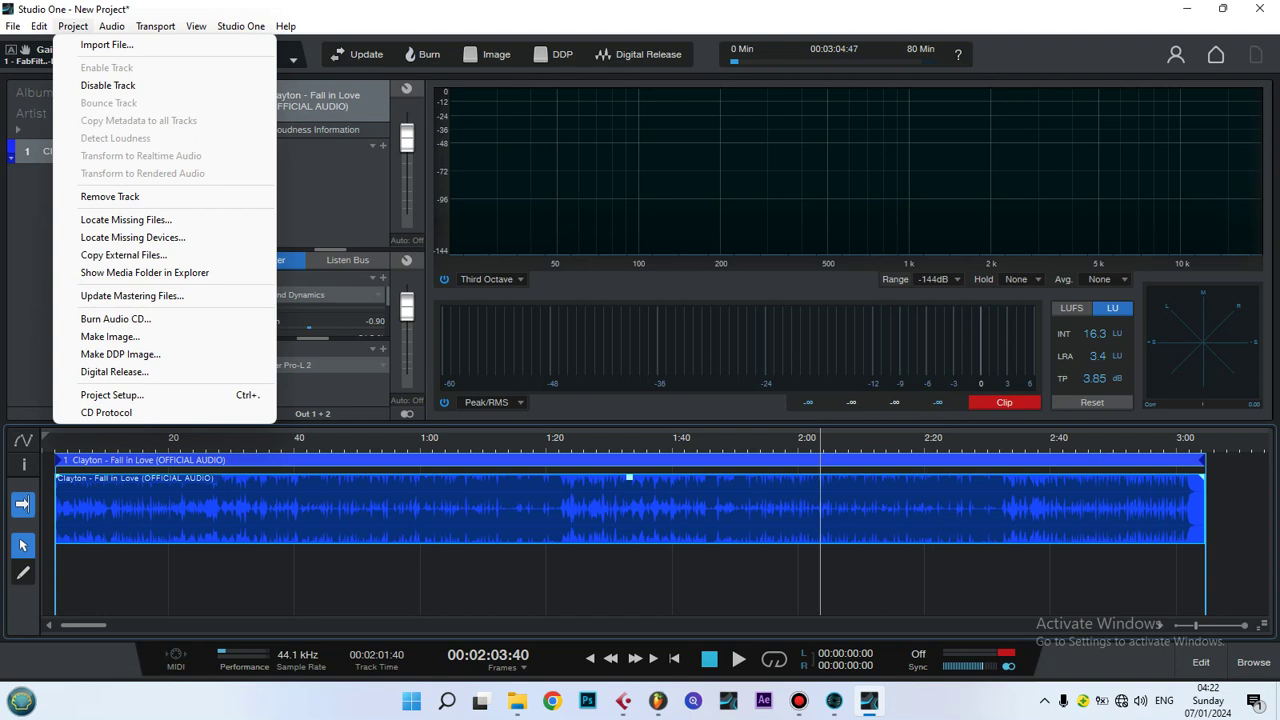
pyautogui.press('Right')
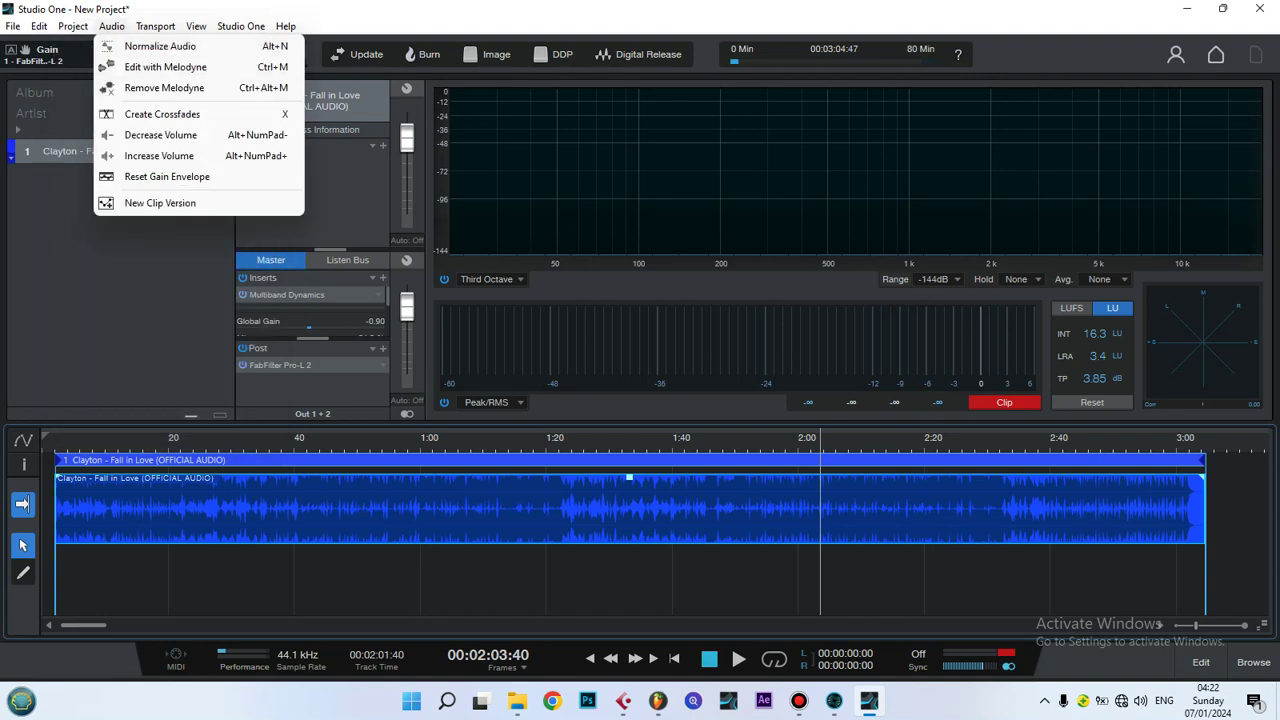
pyautogui.press('Escape')
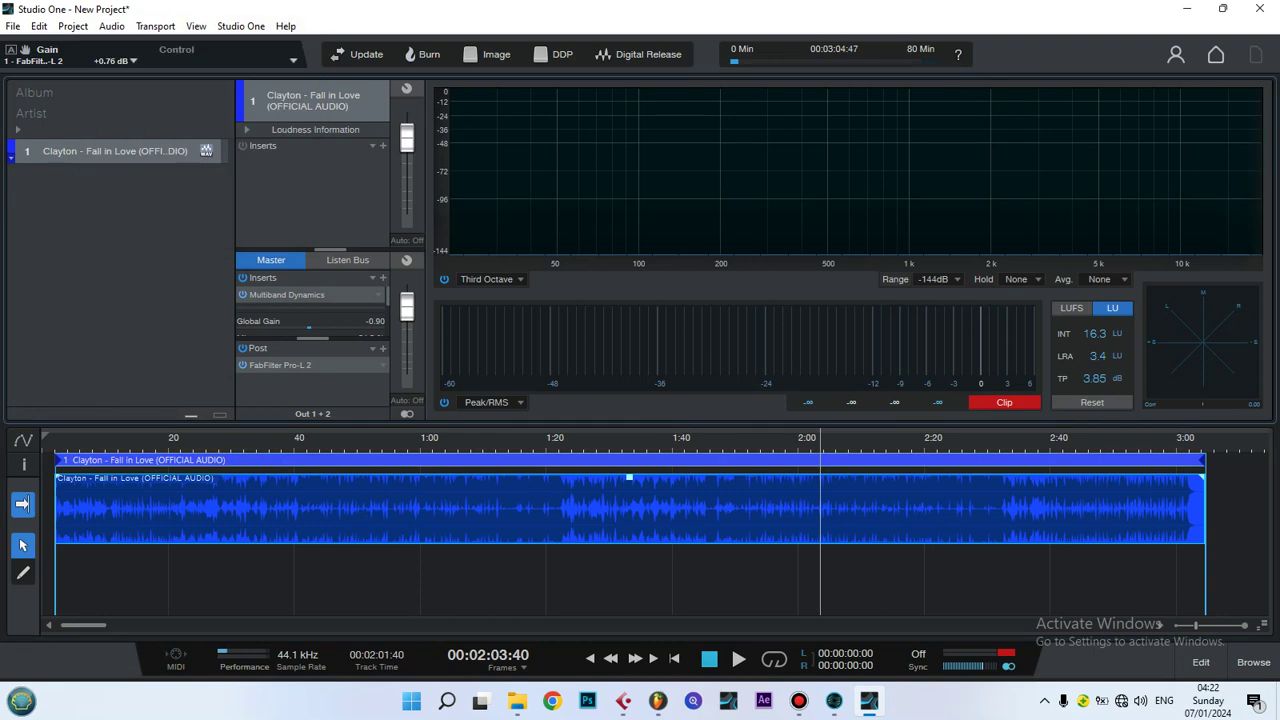
# - Replay the track from near its start and bypass the master's Multiband Dynamics
pyautogui.press('space')
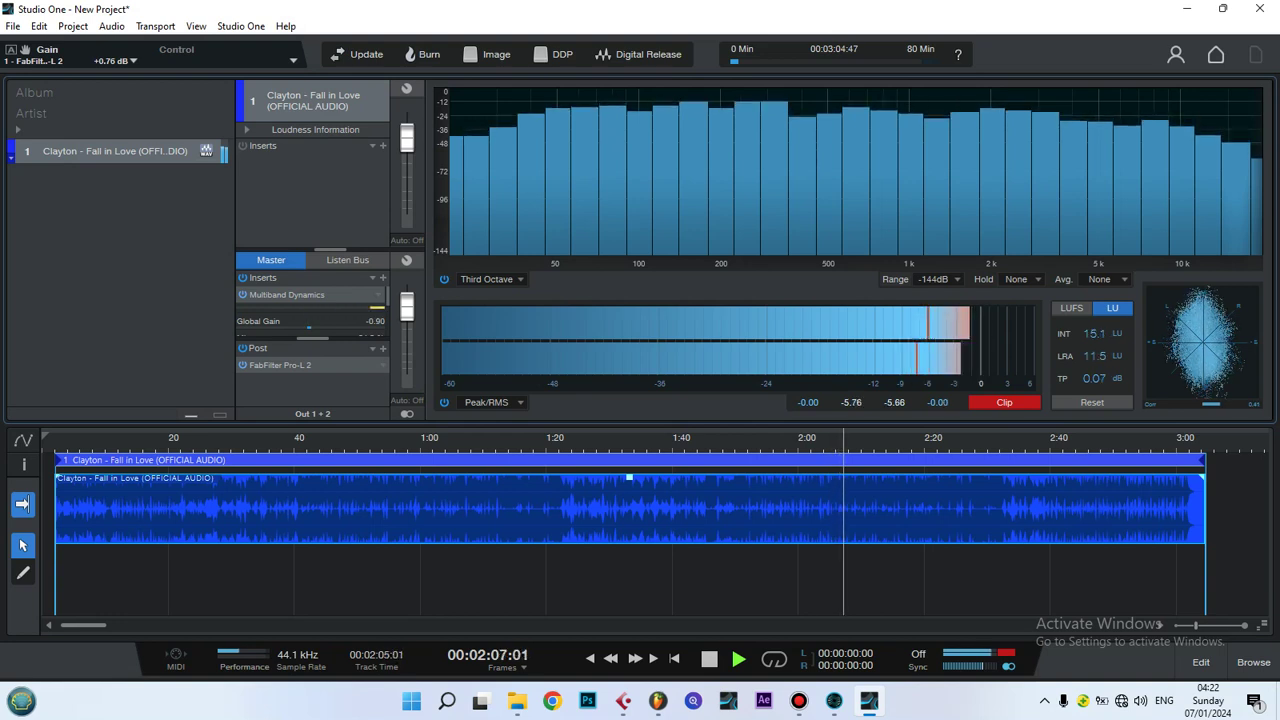
pyautogui.press('Home')
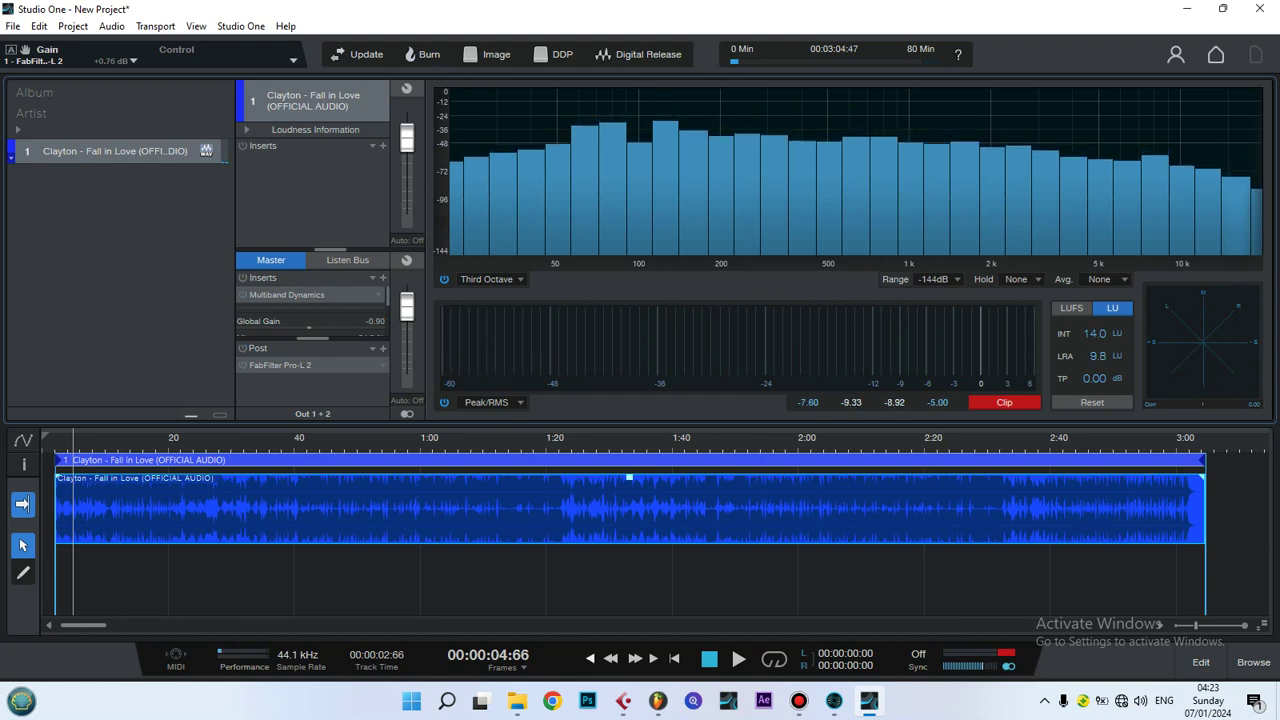
pyautogui.press('space')
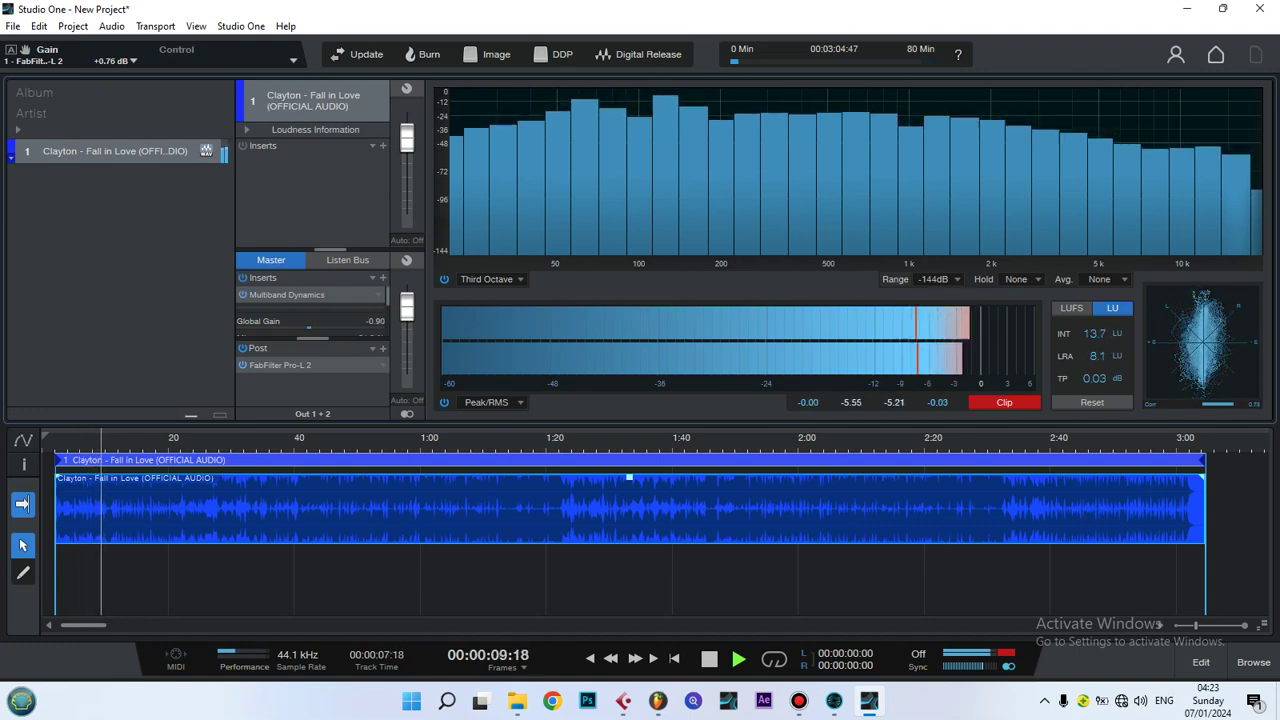
pyautogui.click(378, 294)
pyautogui.press('Escape')
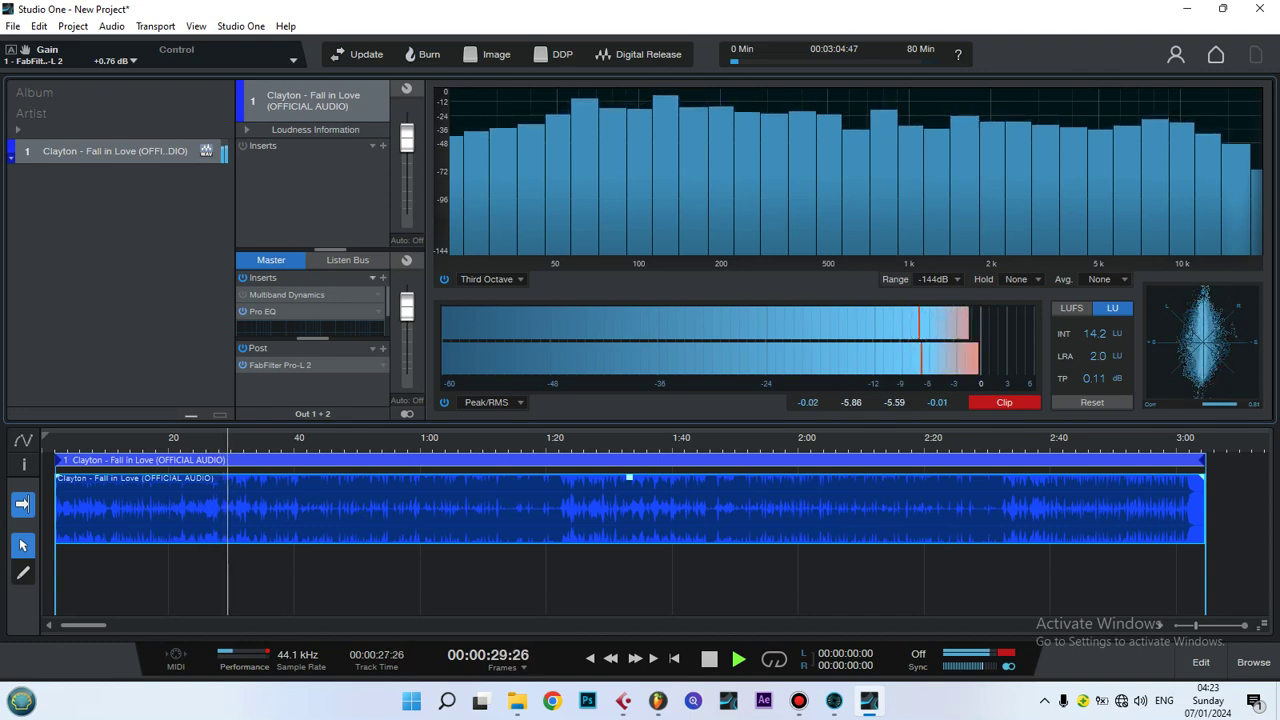
# - Look through the Mastering FX chain presets for the master's inserts, leave them unloaded, and stop playback
pyautogui.click(372, 277)
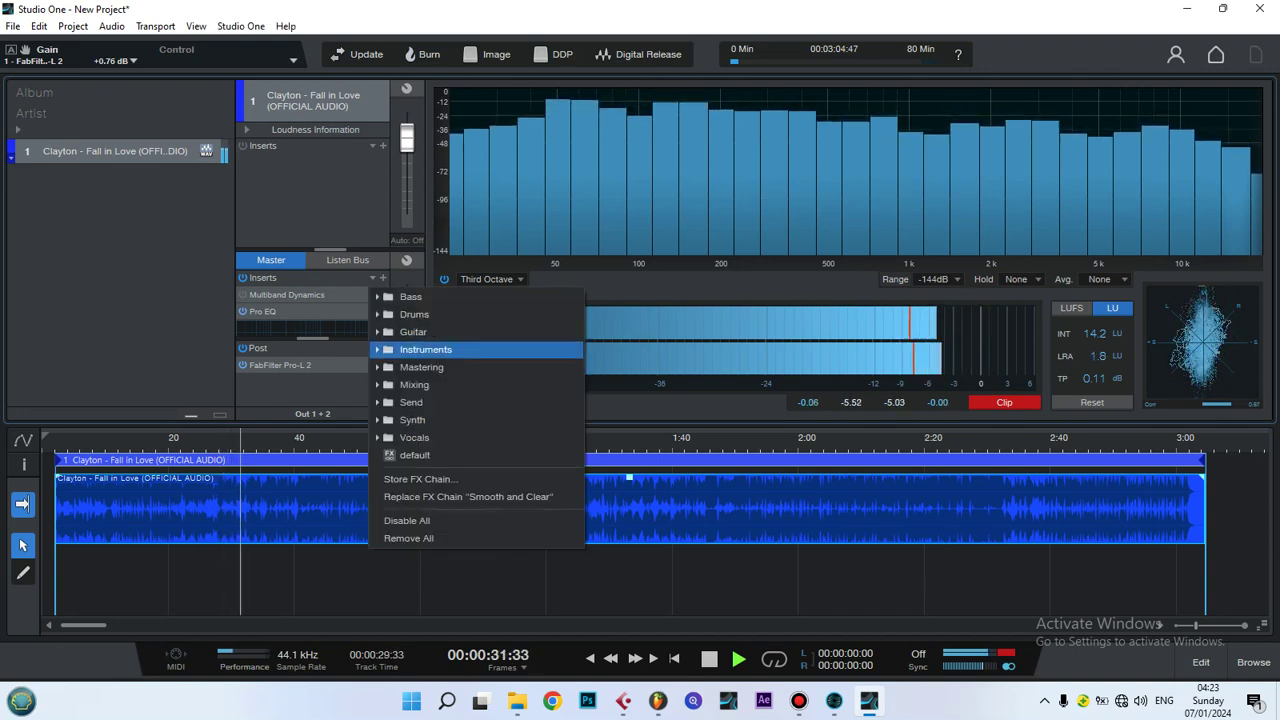
pyautogui.click(421, 367)
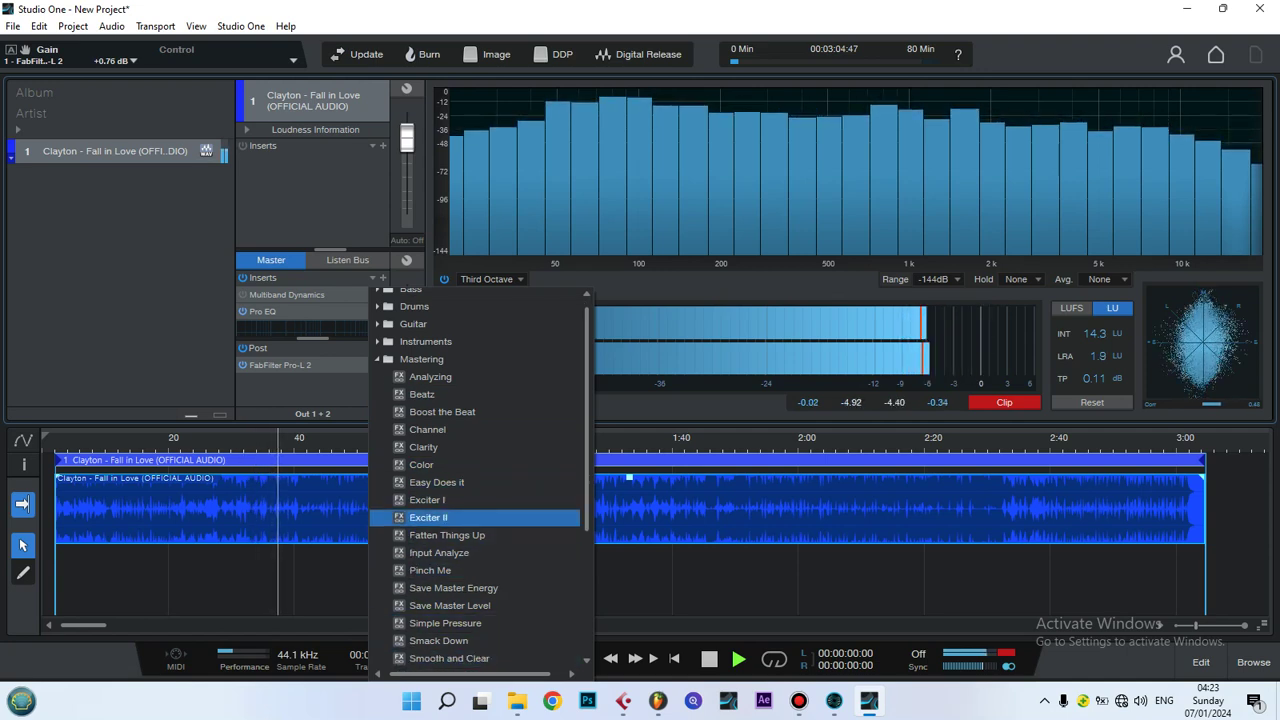
pyautogui.scroll(-2, 475, 509)
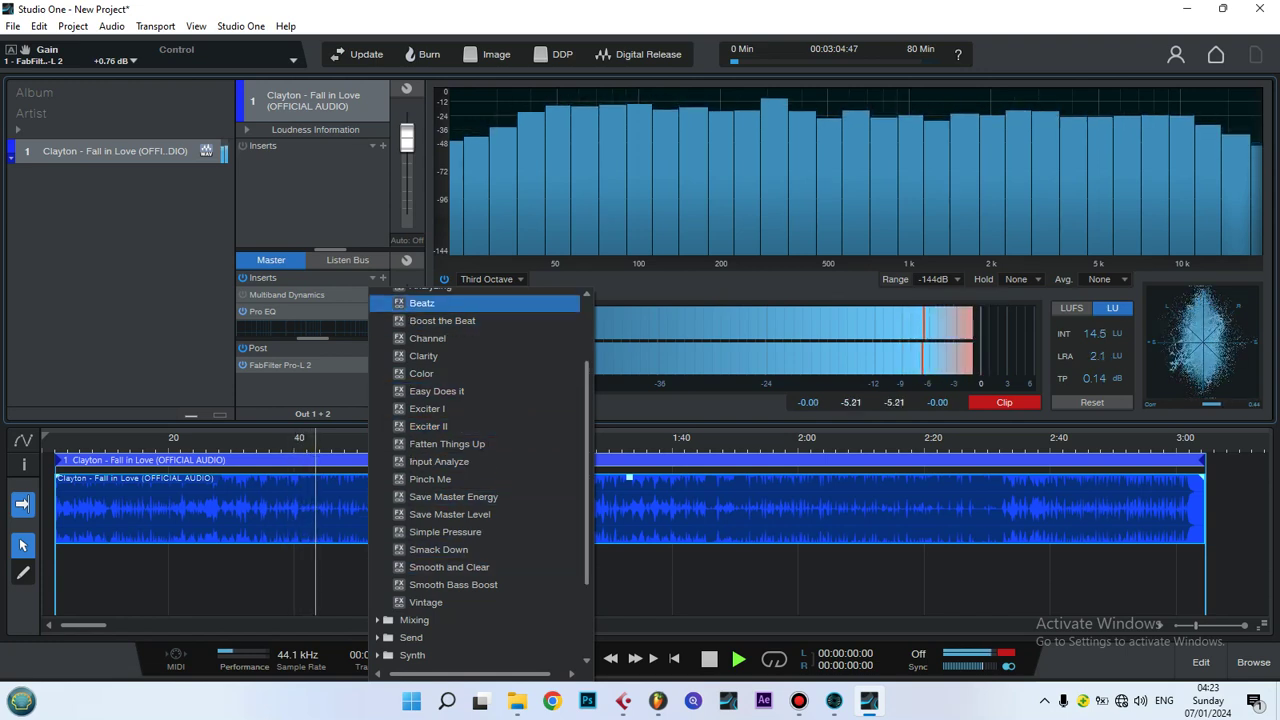
pyautogui.scroll(1, 475, 460)
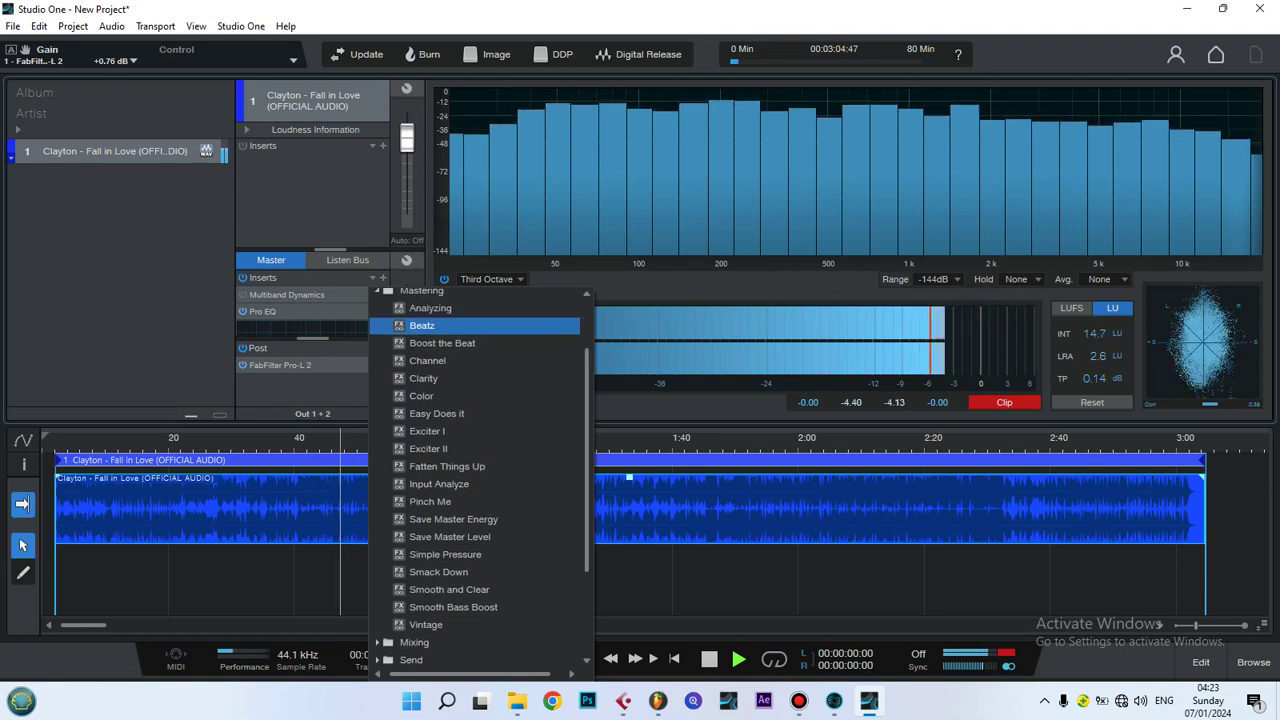
pyautogui.press('Escape')
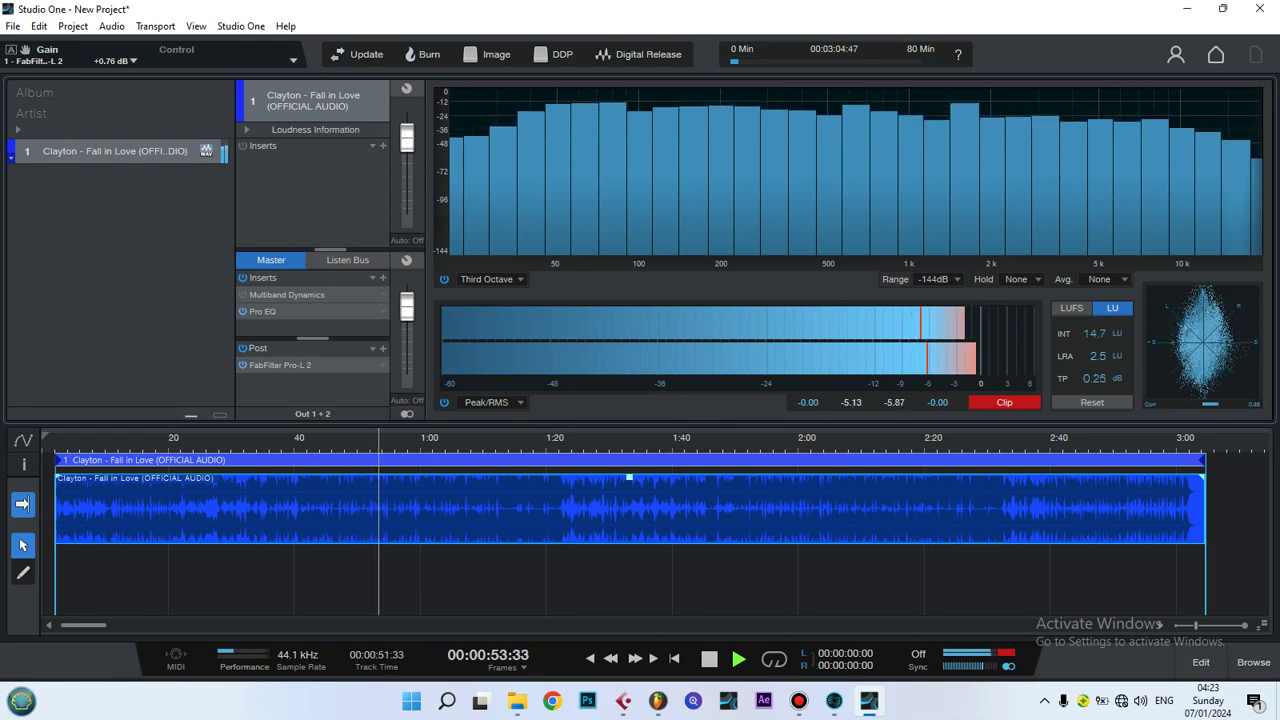
pyautogui.press('space')
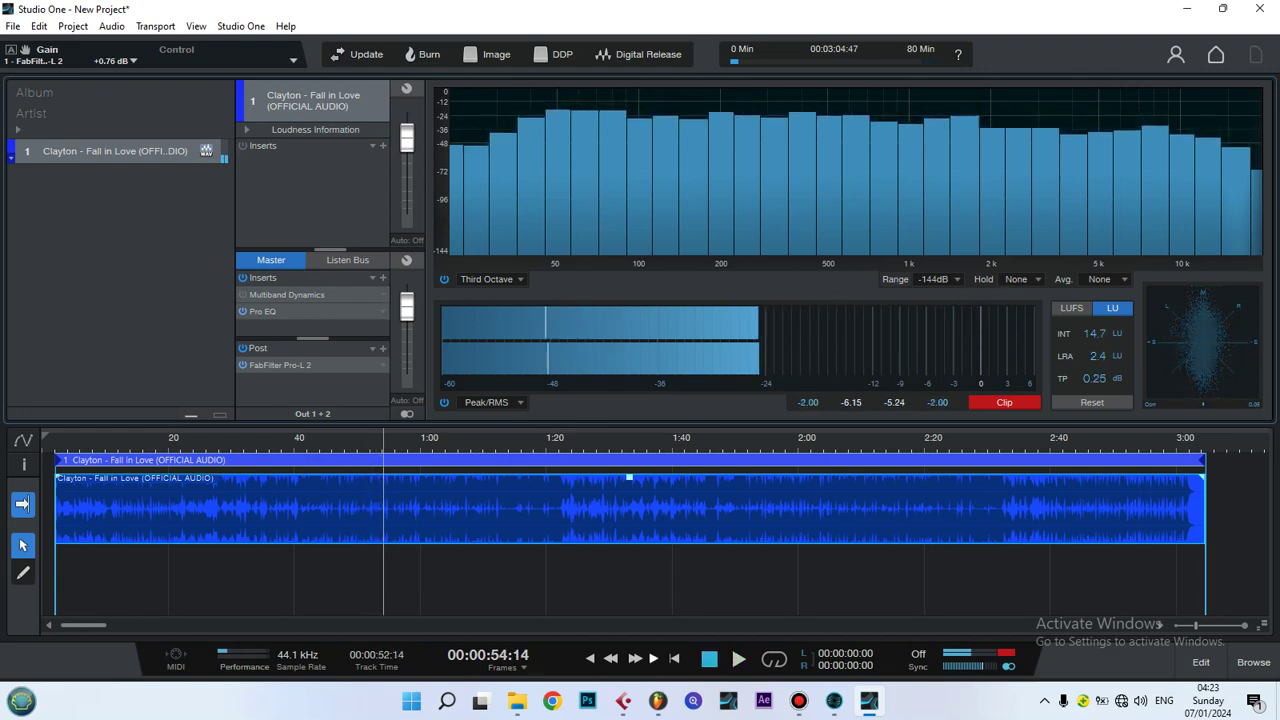
pyautogui.press('F12')
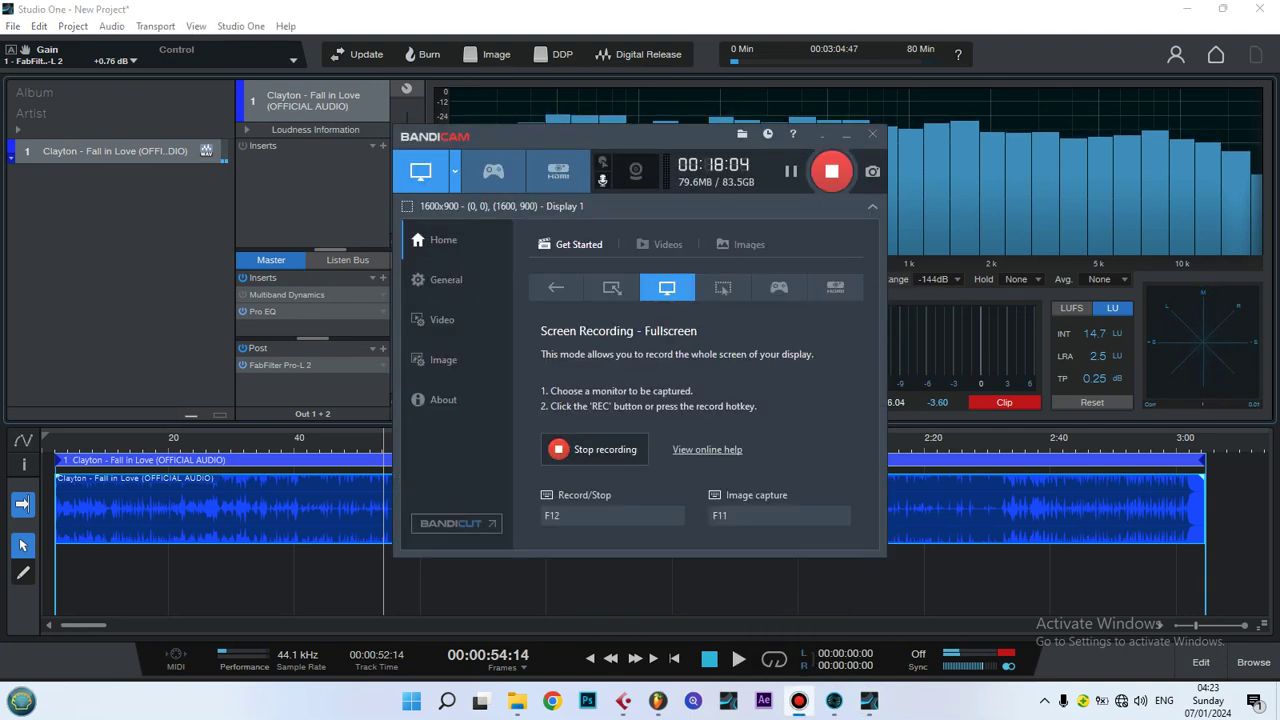